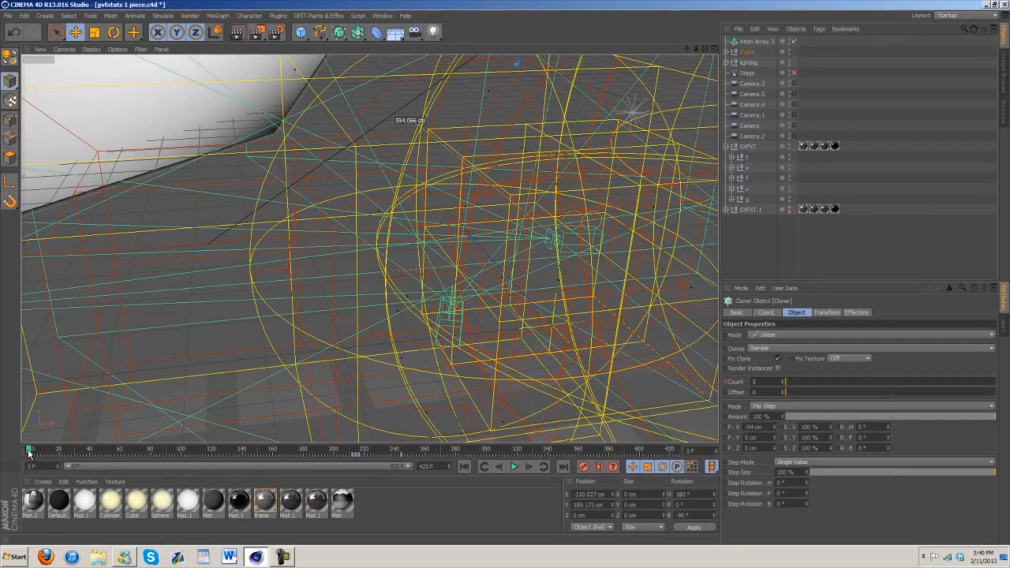
Scrub the GVFXT animation to about frame 320 and examine how the letters and their frames build up
{"action": "left_click_drag", "start_coordinate": [41, 452], "coordinate": [118, 450]}
{"action": "left_click_drag", "start_coordinate": [694, 53], "coordinate": [331, 322]}
{"action": "left_click_drag", "start_coordinate": [116, 458], "coordinate": [518, 451]}
{"action": "left_click_drag", "start_coordinate": [696, 49], "coordinate": [506, 273]}
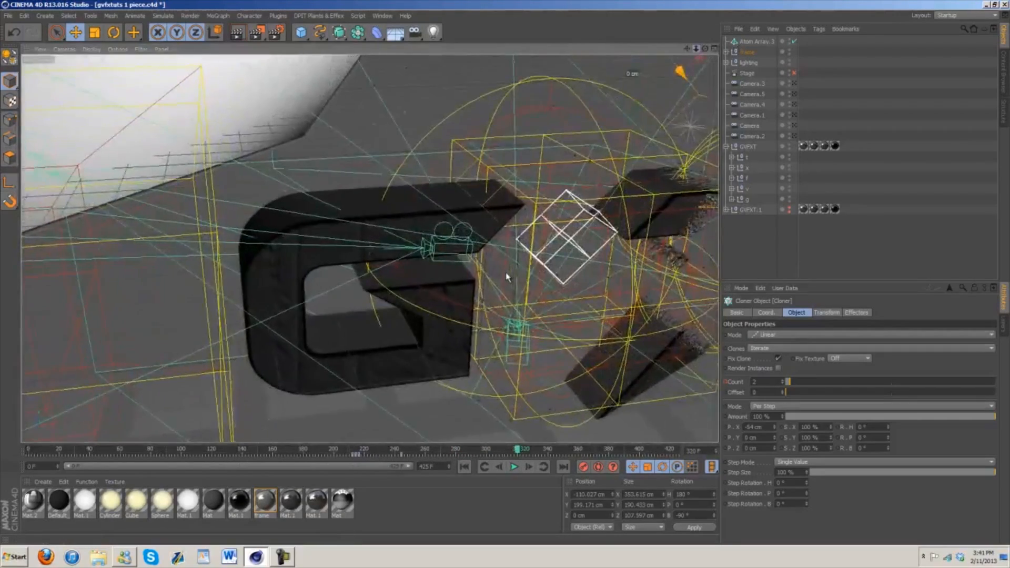
{"action": "left_click_drag", "start_coordinate": [687, 49], "coordinate": [507, 277]}
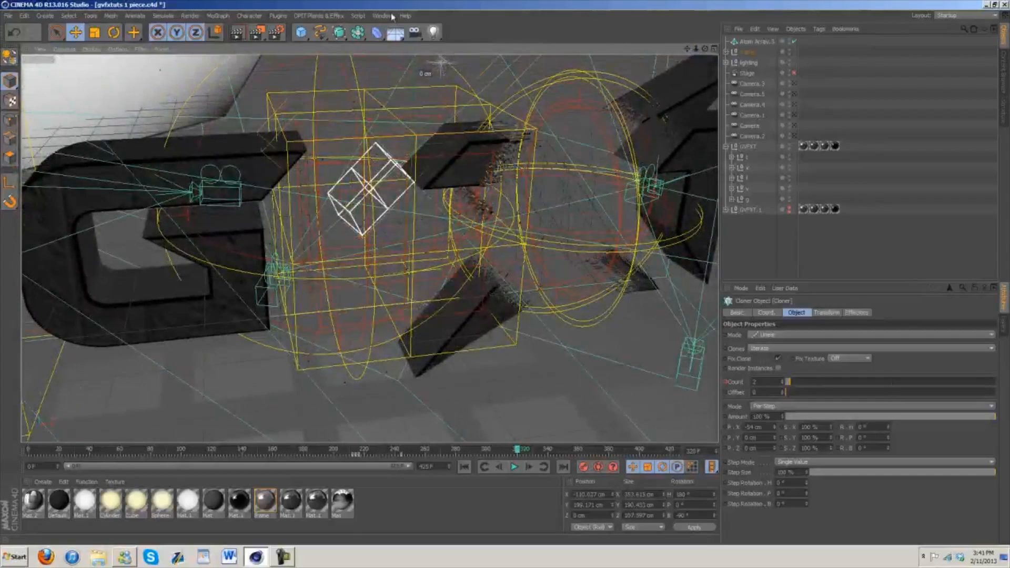
Switch to the Untitled 2 document and select the T text object
{"action": "left_click", "coordinate": [379, 16]}
{"action": "left_click", "coordinate": [392, 223]}
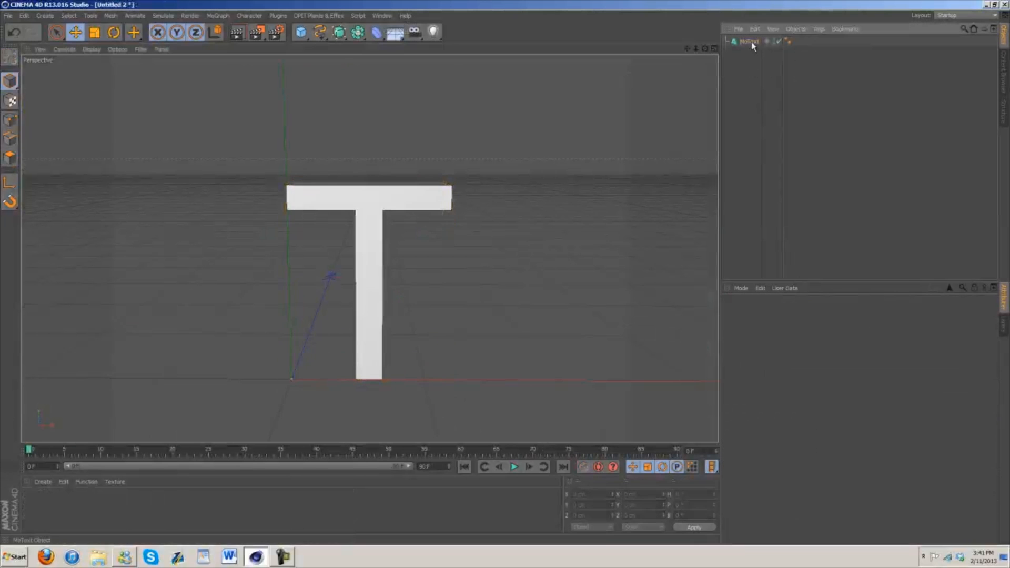
{"action": "left_click_drag", "start_coordinate": [705, 49], "coordinate": [504, 273]}
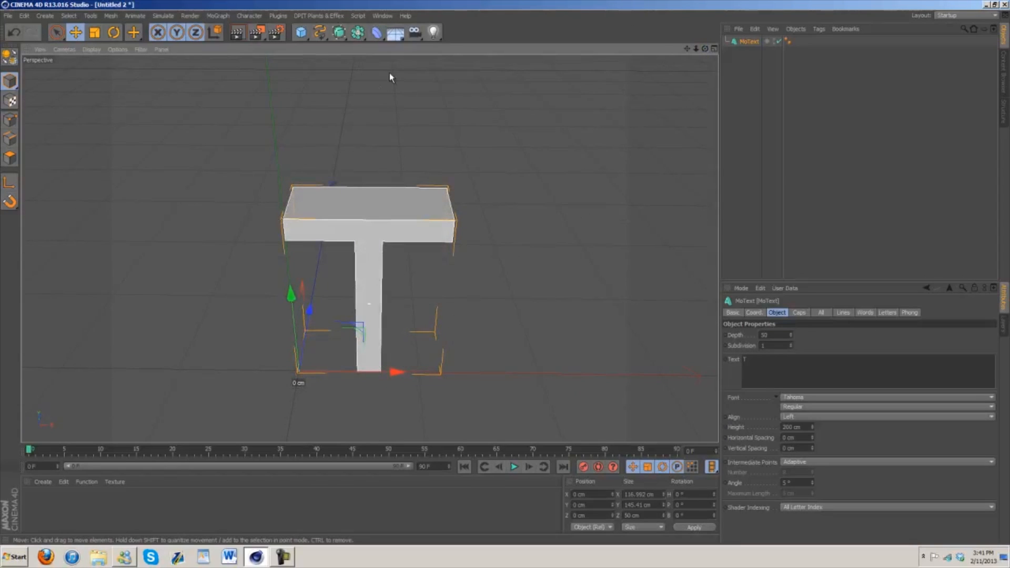
{"action": "left_click", "coordinate": [534, 159]}
{"action": "left_click", "coordinate": [752, 41]}
Add a cube over the T's stem at about 58.7 cm in X and set its X size to 16 cm
{"action": "left_click", "coordinate": [307, 36]}
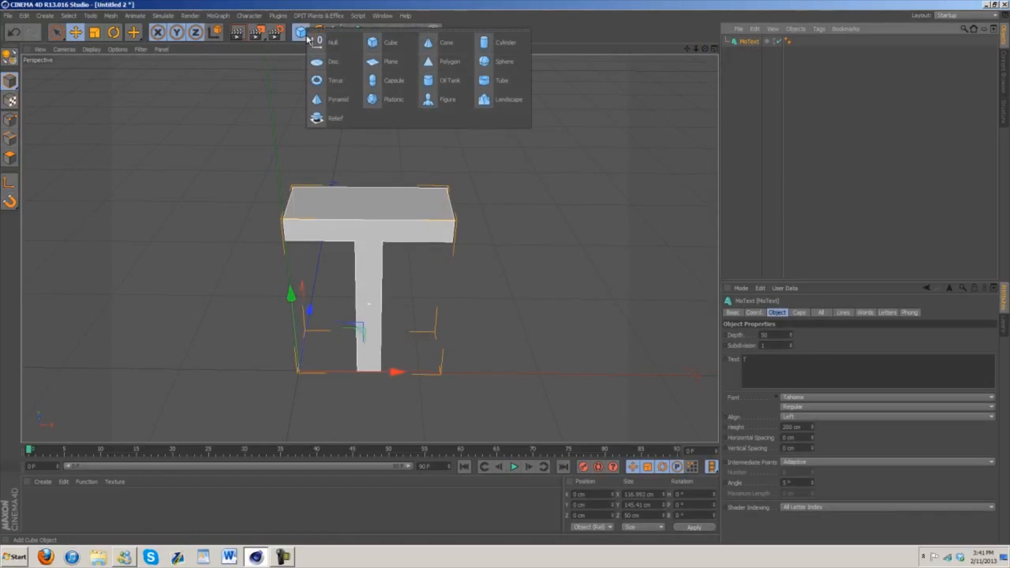
{"action": "left_click", "coordinate": [390, 42]}
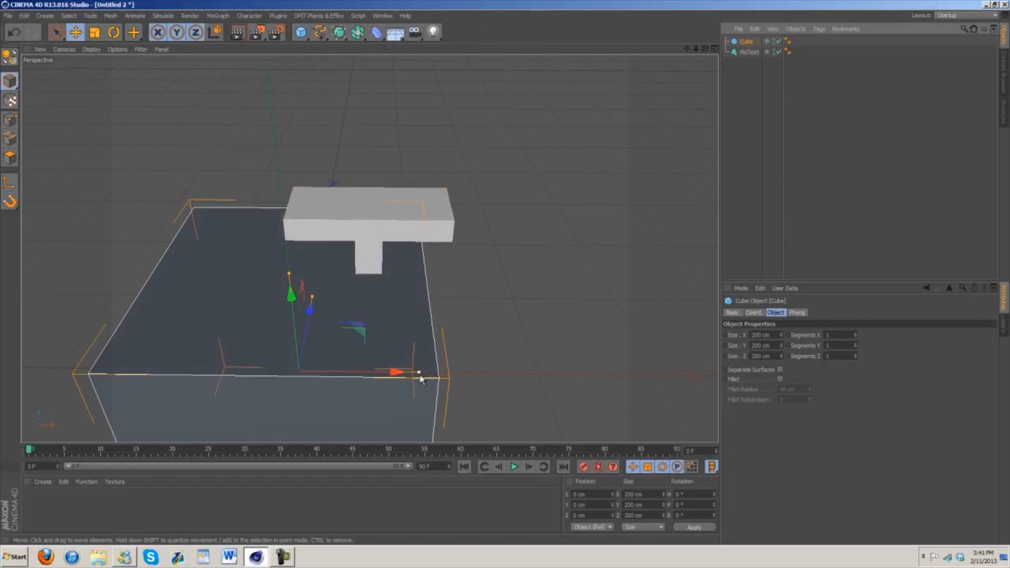
{"action": "left_click_drag", "start_coordinate": [419, 373], "coordinate": [381, 374]}
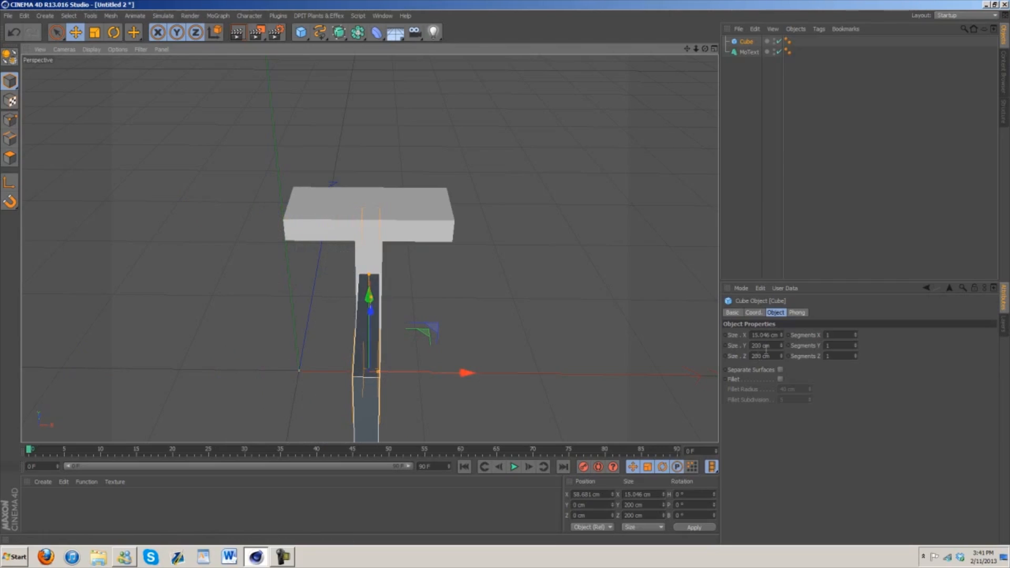
{"action": "left_click", "coordinate": [753, 335]}
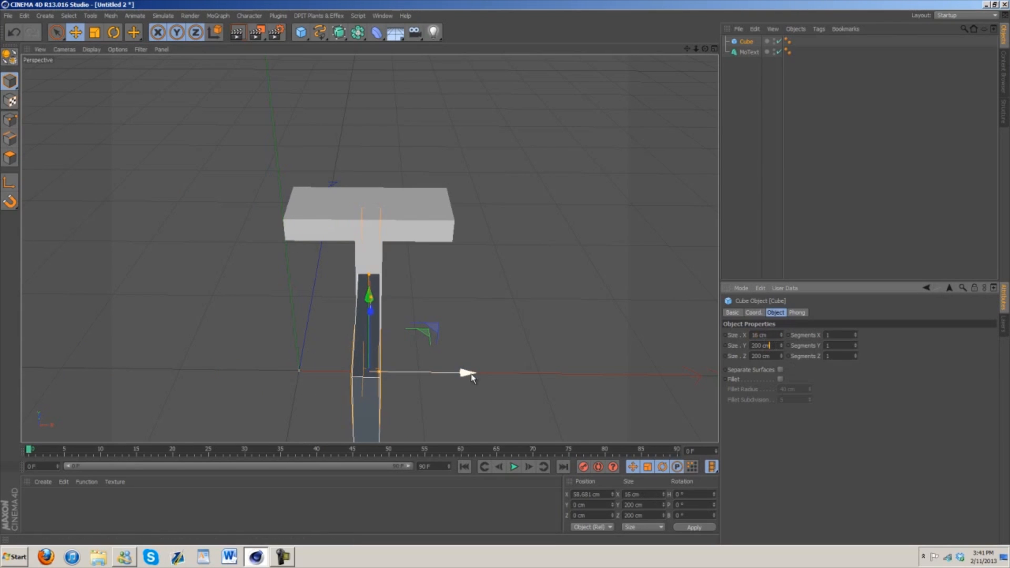
Raise the cube and shorten its Y size to about 132.2 cm so it fits the T's stem
{"action": "left_click_drag", "start_coordinate": [705, 48], "coordinate": [577, 372]}
{"action": "left_click_drag", "start_coordinate": [318, 277], "coordinate": [331, 180]}
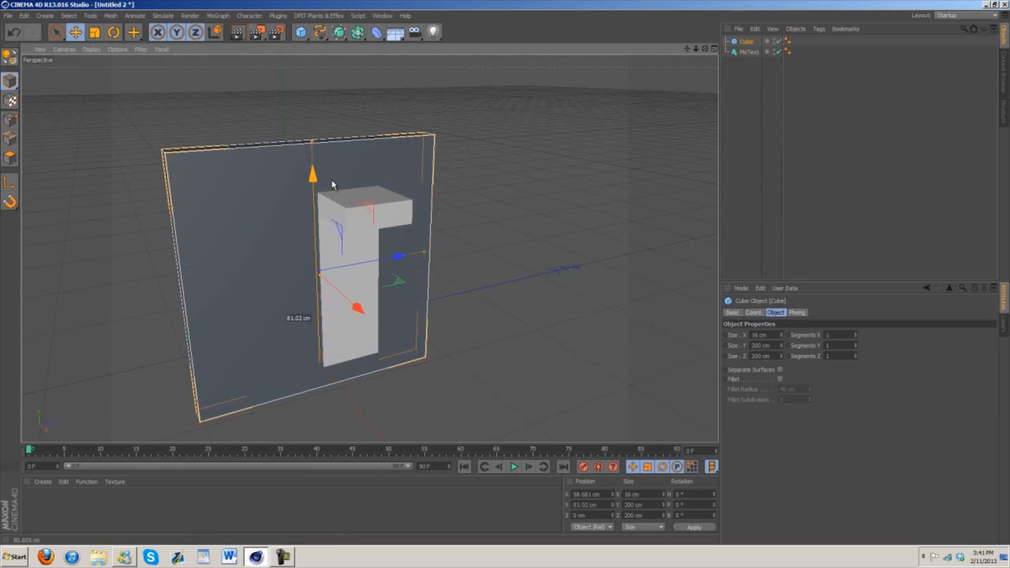
{"action": "left_click_drag", "start_coordinate": [780, 346], "coordinate": [782, 346]}
{"action": "mouse_move", "coordinate": [315, 180]}
{"action": "left_mouse_down"}
{"action": "mouse_move", "coordinate": [314, 202]}
{"action": "mouse_move", "coordinate": [315, 193]}
{"action": "left_mouse_up"}
{"action": "left_click_drag", "start_coordinate": [706, 49], "coordinate": [782, 27]}
Reduce the cube's Z size to the text's 50 cm depth and move it to about 24 cm in Z inside the stem
{"action": "left_click_drag", "start_coordinate": [781, 356], "coordinate": [780, 356]}
{"action": "left_click", "coordinate": [748, 52]}
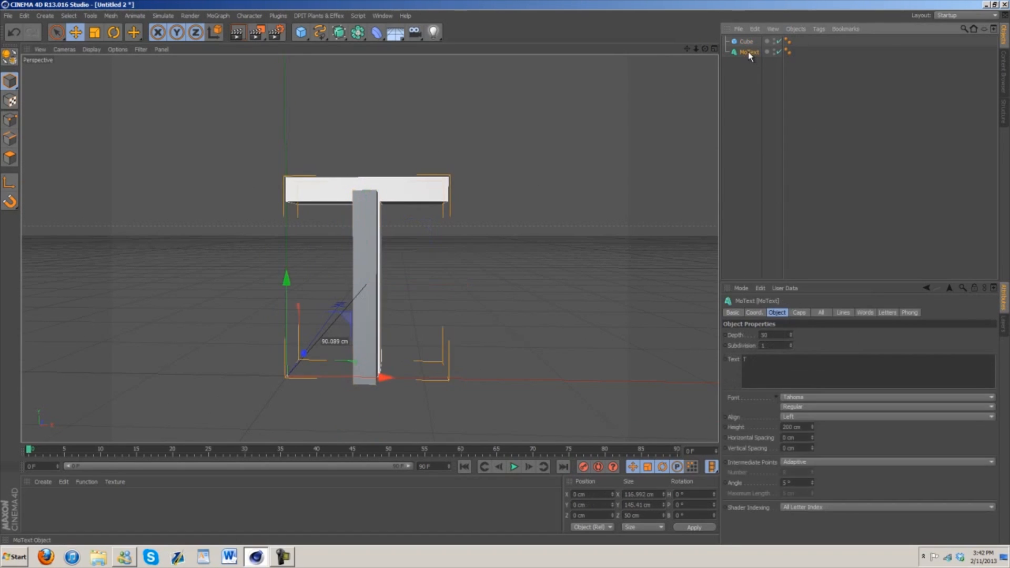
{"action": "left_click", "coordinate": [749, 42]}
{"action": "left_click_drag", "start_coordinate": [713, 50], "coordinate": [536, 187]}
{"action": "left_click_drag", "start_coordinate": [397, 286], "coordinate": [448, 287]}
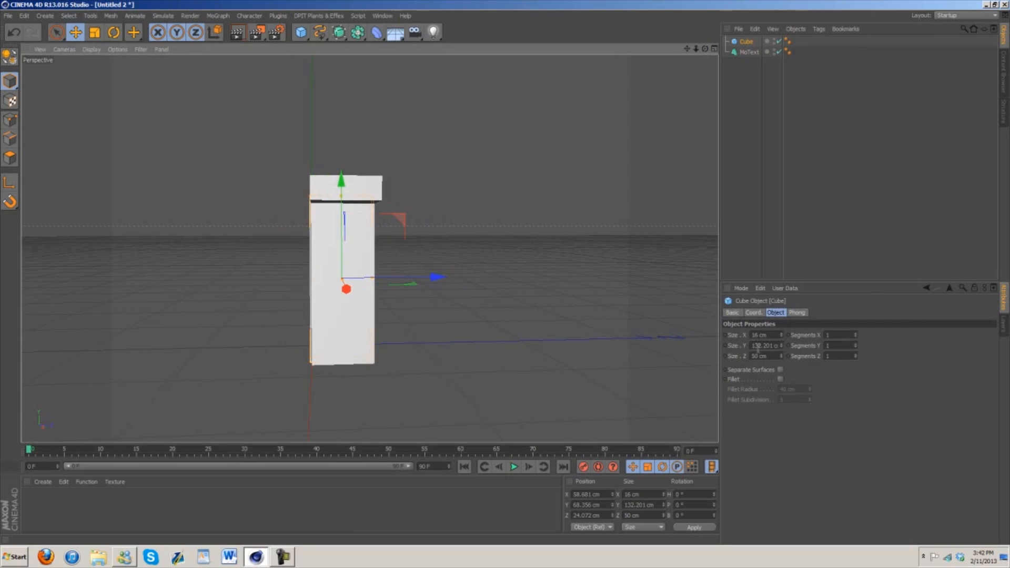
Set the cube's Z size to 45 cm and shift it to about 21 cm in Z
{"action": "left_click", "coordinate": [782, 357]}
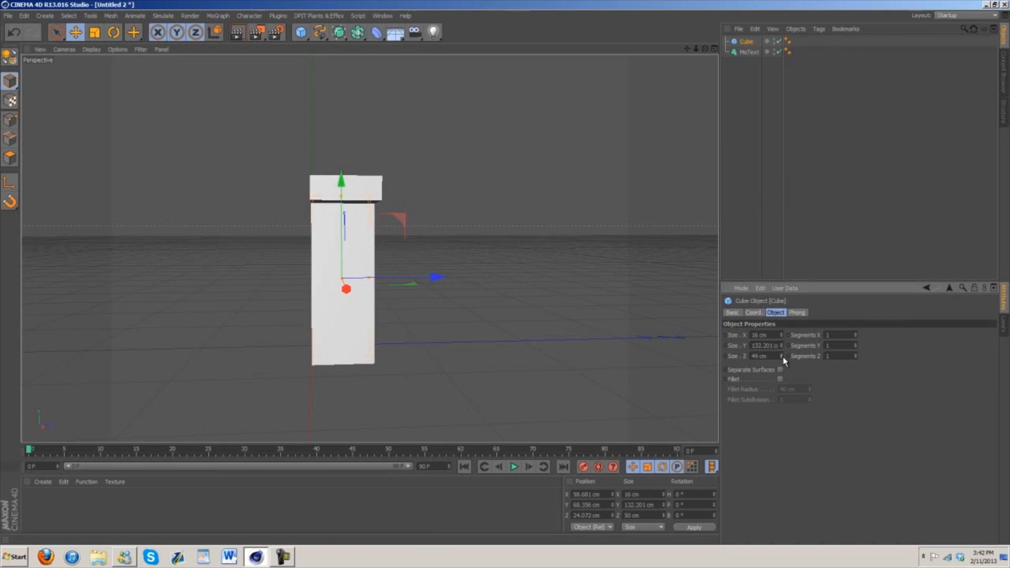
{"action": "left_click", "coordinate": [781, 357]}
{"action": "left_click", "coordinate": [778, 357]}
{"action": "left_click_drag", "start_coordinate": [705, 49], "coordinate": [512, 273]}
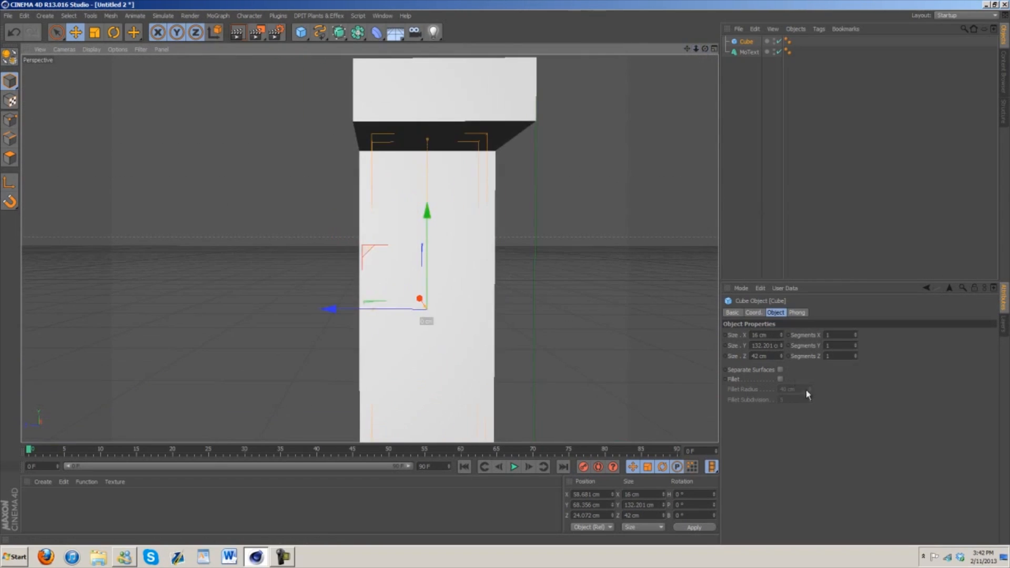
{"action": "left_click_drag", "start_coordinate": [781, 355], "coordinate": [782, 354]}
{"action": "left_click_drag", "start_coordinate": [342, 304], "coordinate": [343, 309]}
Center the cube on the stem at about 58.2 cm in X and shorten its Y size to 127.5 cm
{"action": "left_click_drag", "start_coordinate": [704, 49], "coordinate": [386, 277]}
{"action": "left_click_drag", "start_coordinate": [704, 49], "coordinate": [638, 99]}
{"action": "left_click_drag", "start_coordinate": [460, 328], "coordinate": [471, 327]}
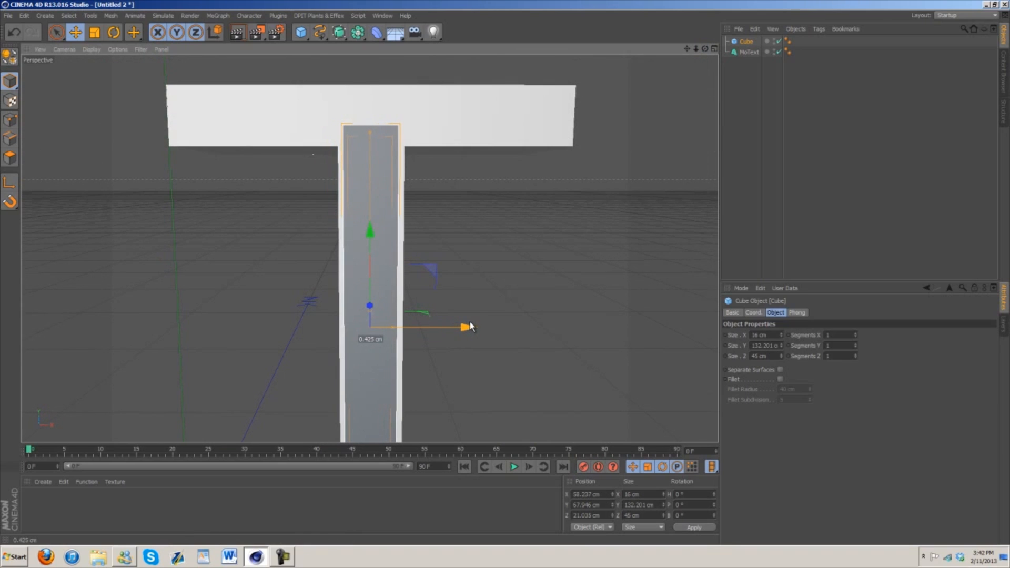
{"action": "left_click_drag", "start_coordinate": [695, 52], "coordinate": [550, 94]}
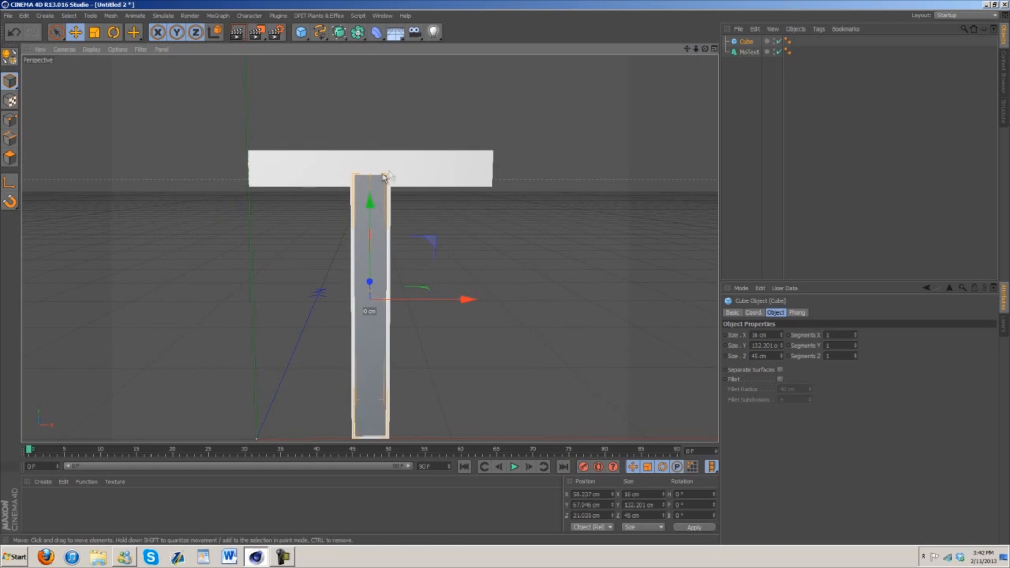
{"action": "left_click_drag", "start_coordinate": [372, 210], "coordinate": [372, 217]}
{"action": "left_click_drag", "start_coordinate": [705, 49], "coordinate": [506, 276]}
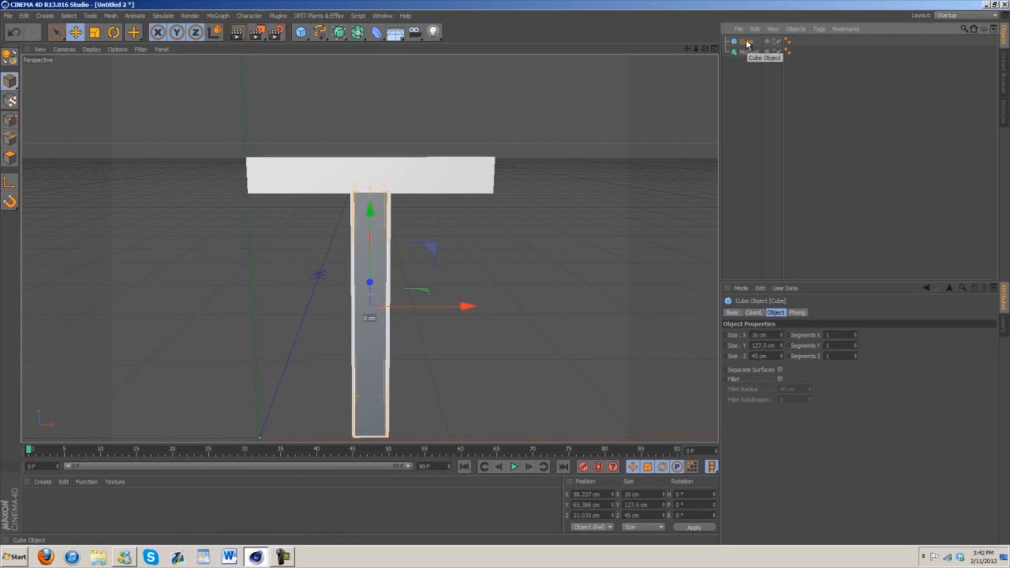
Duplicate the stem cube, rotate the copy 90° to horizontal and move it up onto the T's crossbar
{"action": "left_click_drag", "start_coordinate": [383, 213], "coordinate": [383, 135]}
{"action": "key", "text": "r"}
{"action": "left_click_drag", "start_coordinate": [339, 209], "coordinate": [415, 210]}
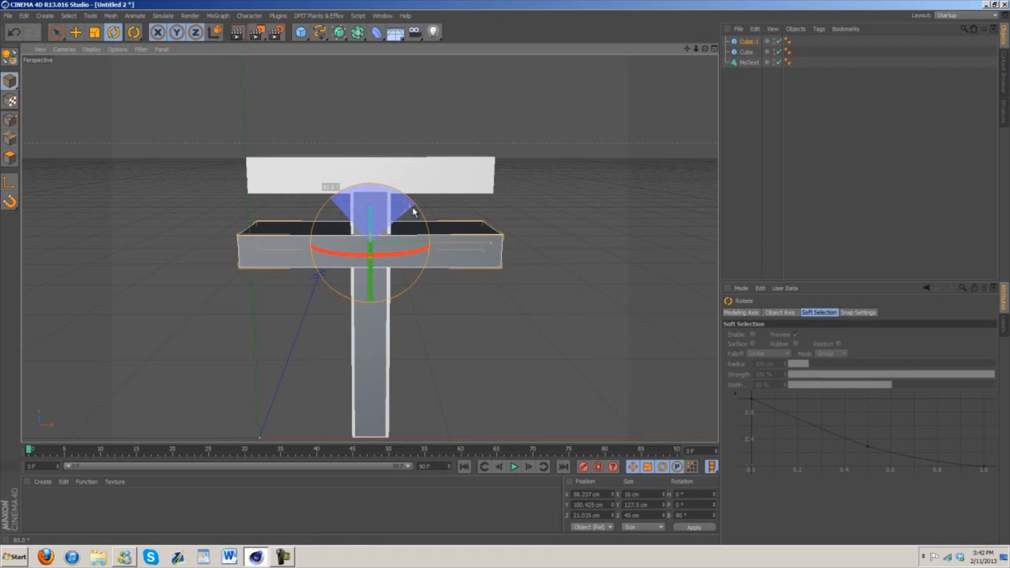
{"action": "left_click", "coordinate": [76, 32]}
{"action": "left_click_drag", "start_coordinate": [369, 337], "coordinate": [375, 274]}
Select both cubes and move them together in depth to about 25.3 cm in Z within the T
{"action": "left_click_drag", "start_coordinate": [704, 49], "coordinate": [505, 277]}
{"action": "left_click", "coordinate": [750, 53]}
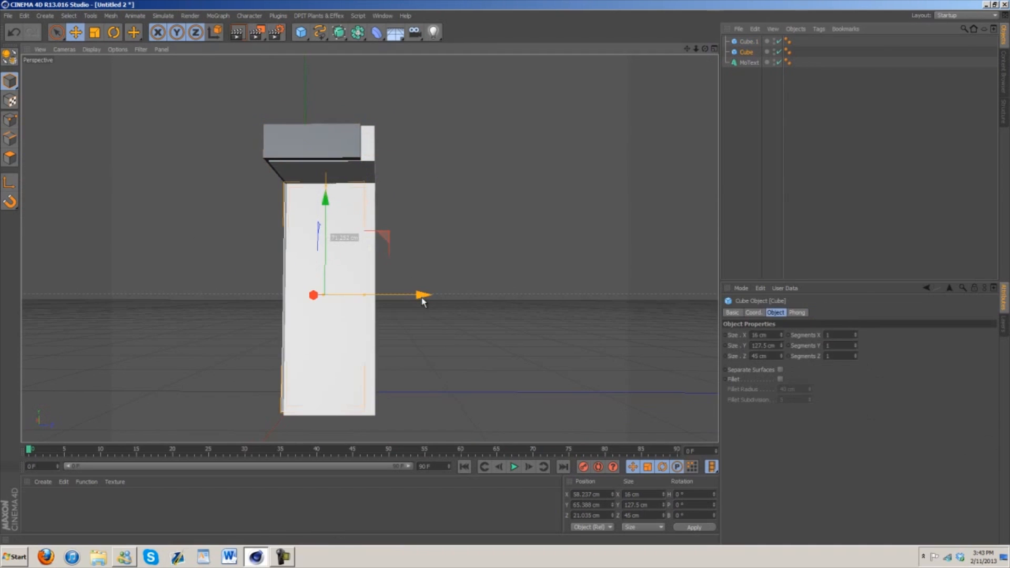
{"action": "left_click", "coordinate": [746, 41], "text": "ctrl"}
{"action": "left_click_drag", "start_coordinate": [430, 233], "coordinate": [438, 232]}
{"action": "left_click_drag", "start_coordinate": [705, 50], "coordinate": [505, 272]}
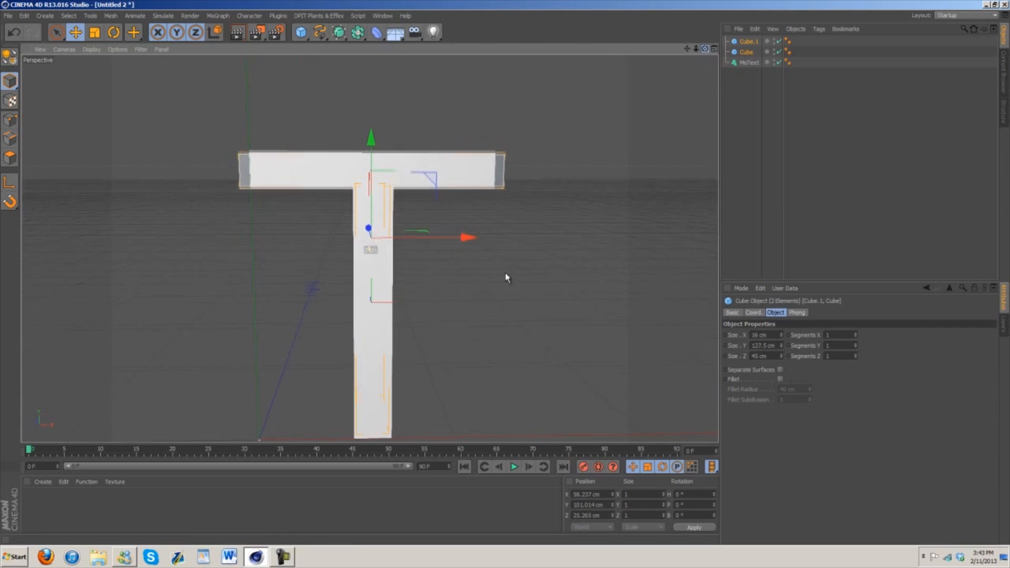
Shorten the crossbar cube's Y size to about 112.9 cm so it fits inside the T's crossbar
{"action": "left_click", "coordinate": [453, 185]}
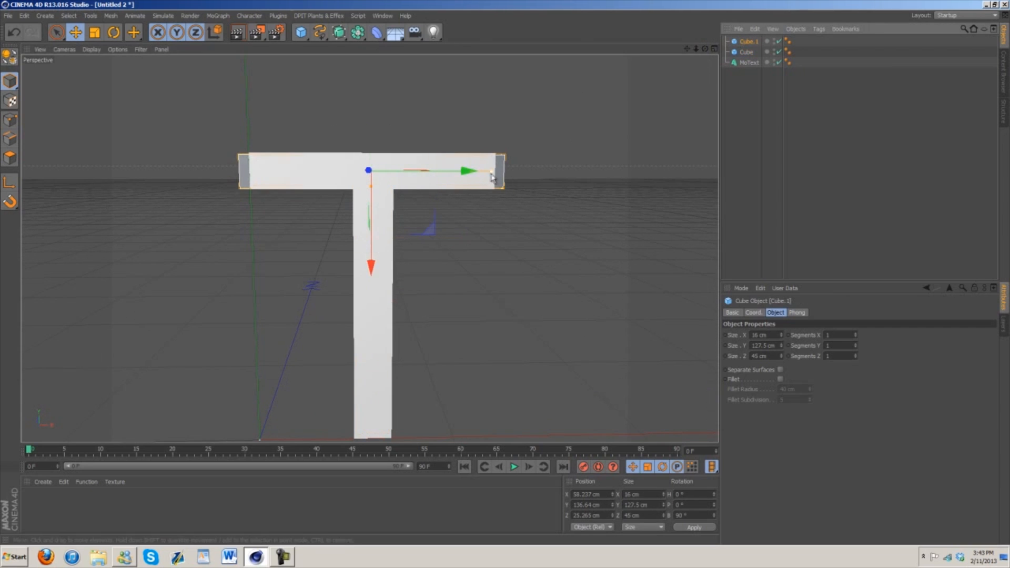
{"action": "left_click_drag", "start_coordinate": [501, 177], "coordinate": [490, 177]}
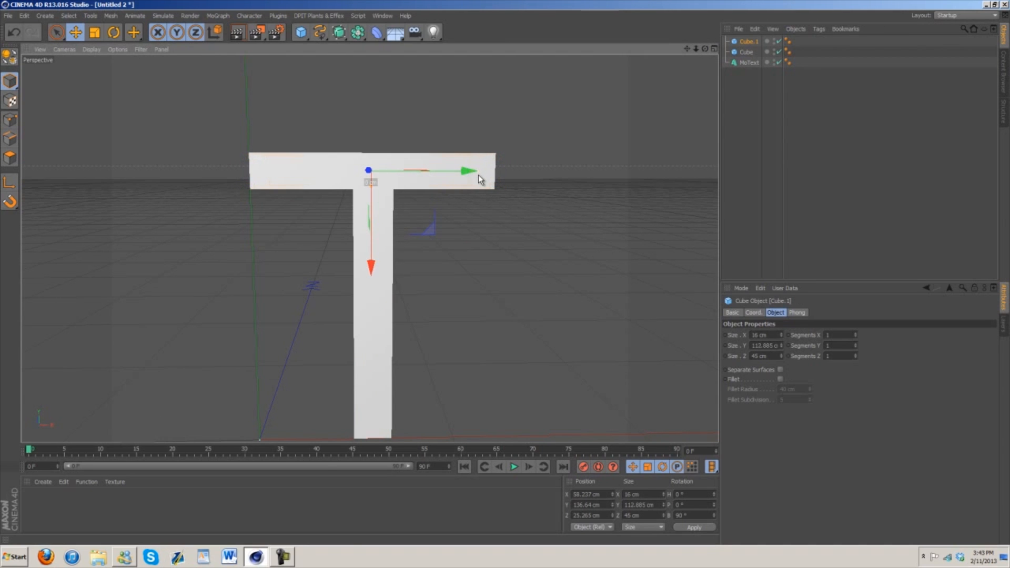
{"action": "left_click_drag", "start_coordinate": [702, 48], "coordinate": [507, 276]}
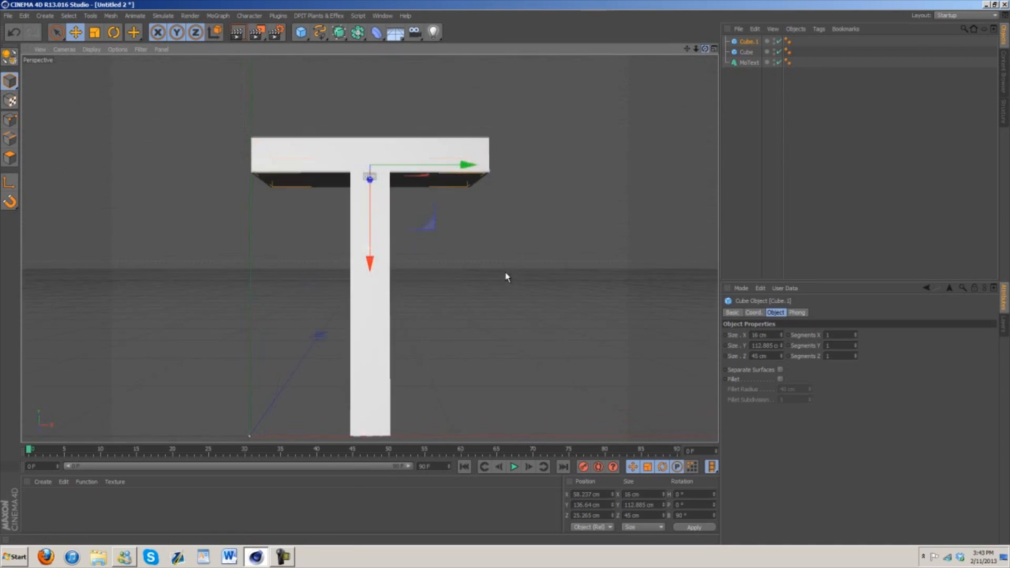
Disable the MoText object and select the crossbar cube
{"action": "left_click", "coordinate": [778, 62]}
{"action": "left_click", "coordinate": [755, 117]}
{"action": "left_click", "coordinate": [746, 42]}
{"action": "left_click_drag", "start_coordinate": [704, 48], "coordinate": [504, 278]}
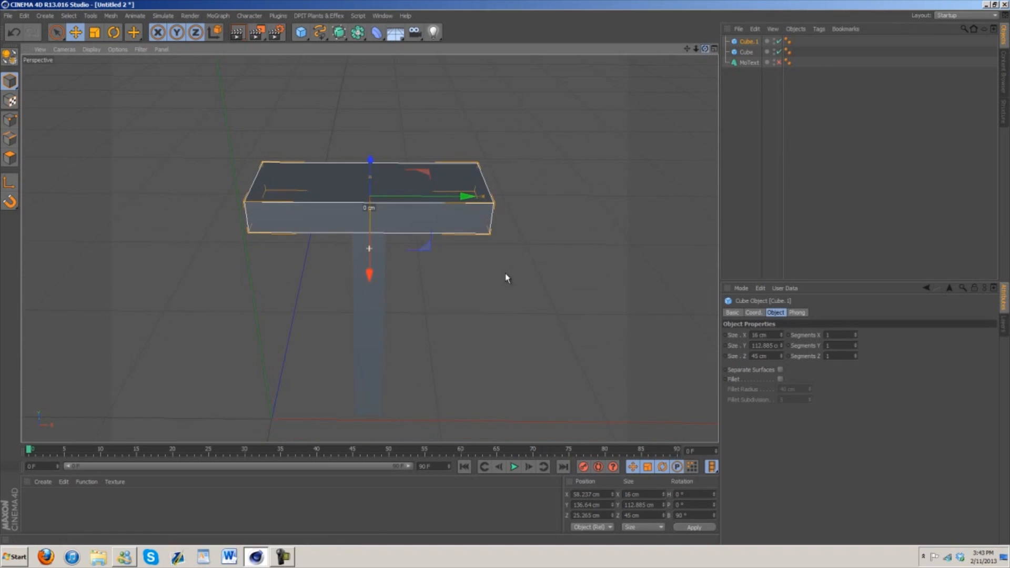
Add an Atom Array, nest the crossbar cube inside it and disable the stem cube
{"action": "left_click", "coordinate": [273, 16]}
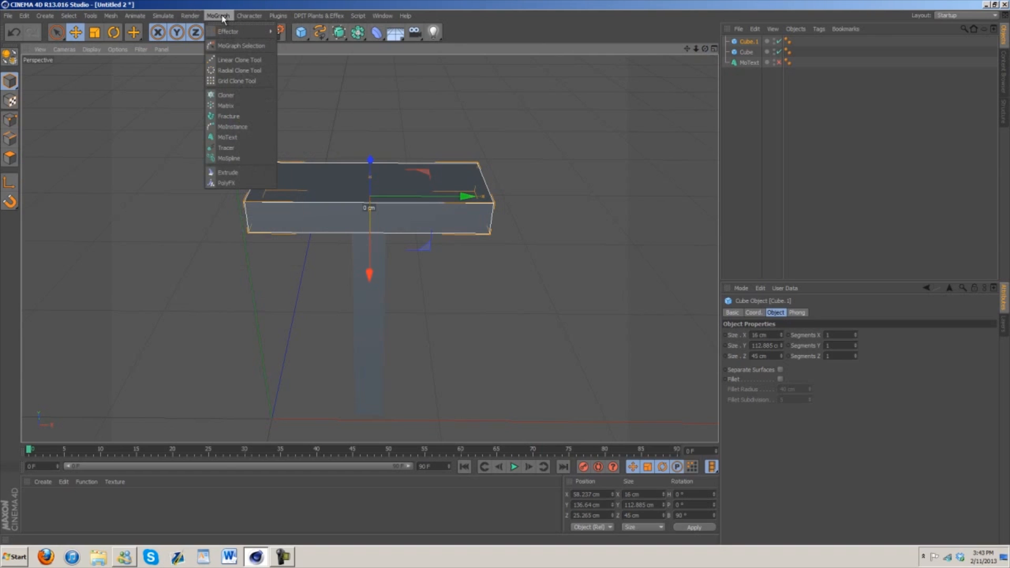
{"action": "left_click", "coordinate": [316, 17]}
{"action": "left_click", "coordinate": [357, 34]}
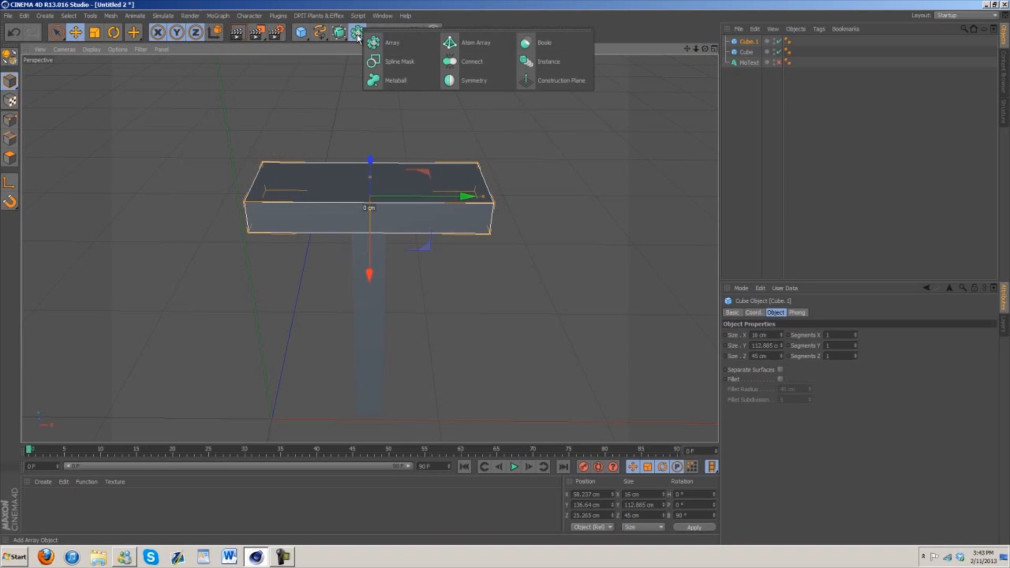
{"action": "left_click", "coordinate": [463, 42]}
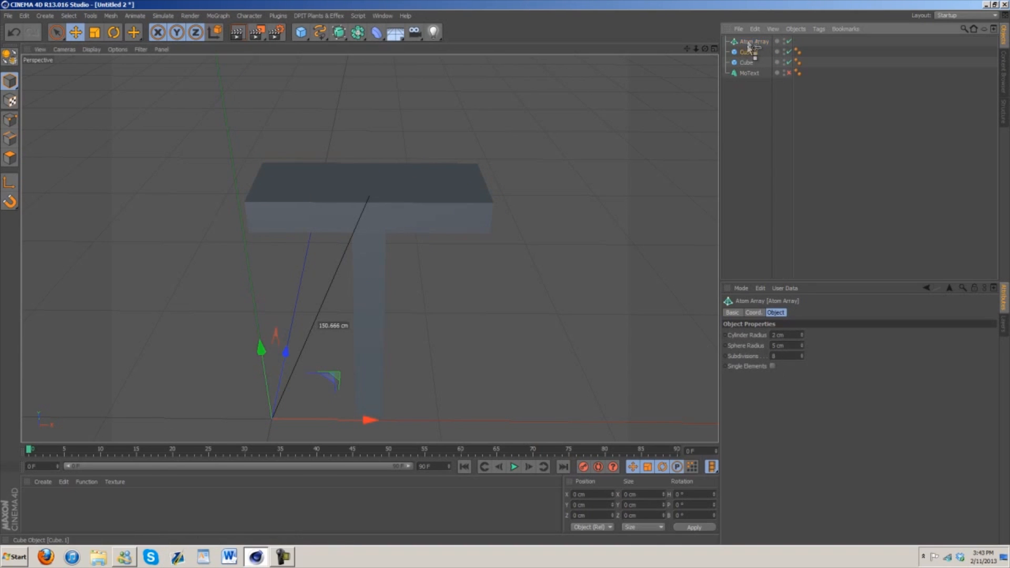
{"action": "left_click_drag", "start_coordinate": [753, 47], "coordinate": [749, 44]}
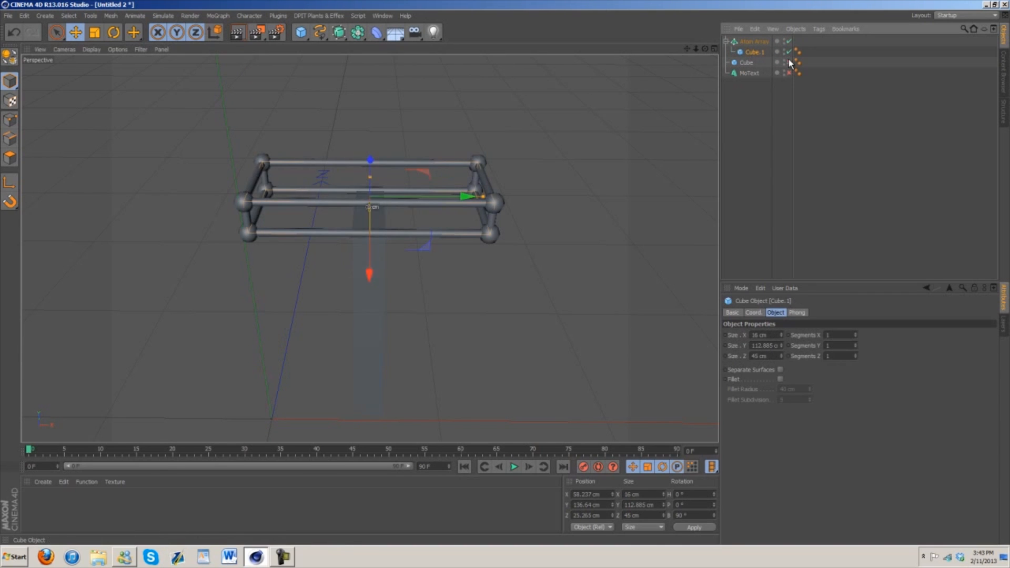
{"action": "left_click", "coordinate": [754, 42]}
{"action": "left_click", "coordinate": [751, 52]}
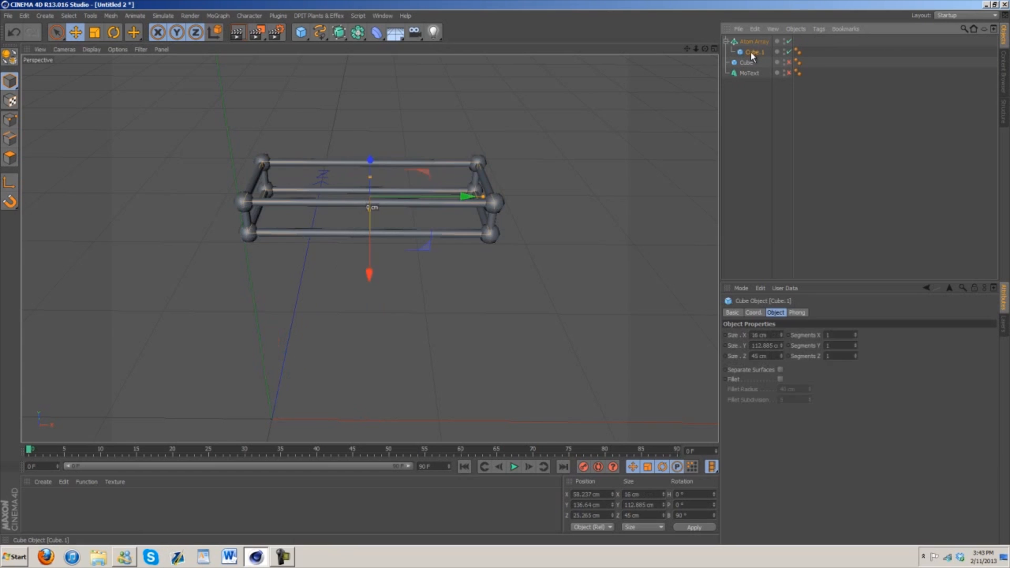
Set the Atom Array's cylinder radius to 0.5 cm and its sphere radius to 1 cm
{"action": "left_click", "coordinate": [753, 41]}
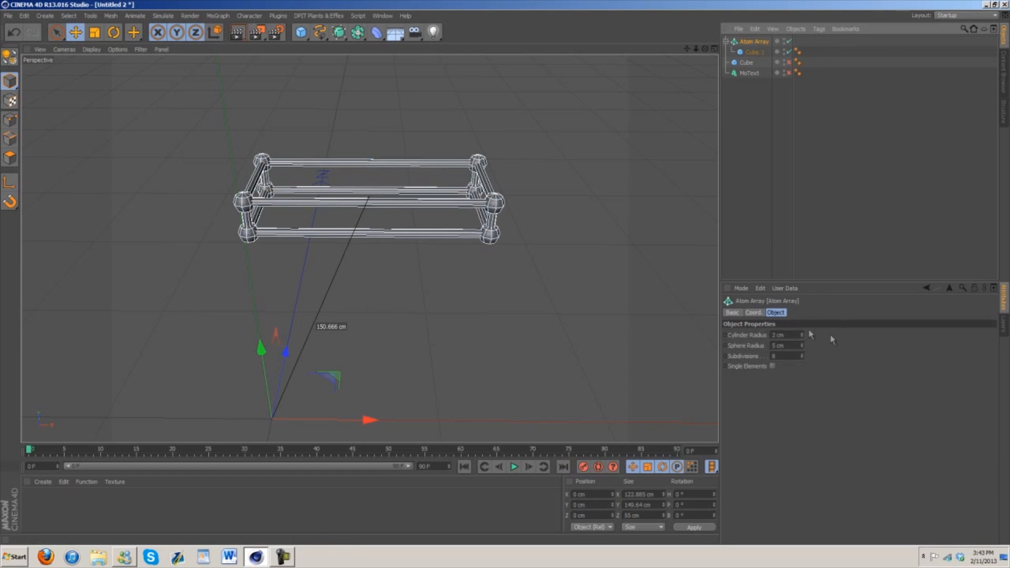
{"action": "left_click", "coordinate": [788, 335]}
{"action": "type", "text": "1"}
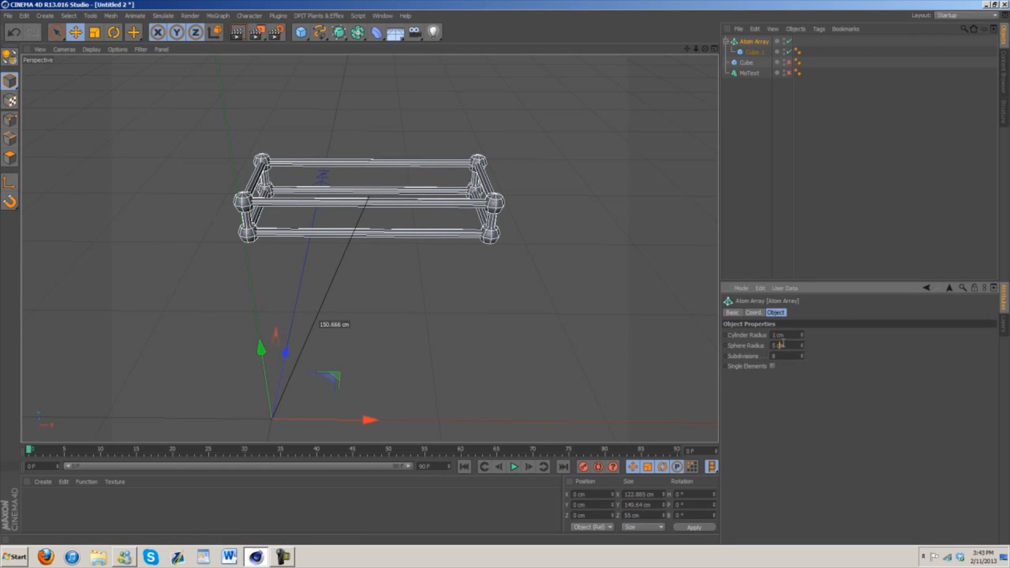
{"action": "type", "text": ".5"}
{"action": "key", "text": "Return"}
{"action": "left_click_drag", "start_coordinate": [793, 344], "coordinate": [650, 347]}
{"action": "type", "text": "1"}
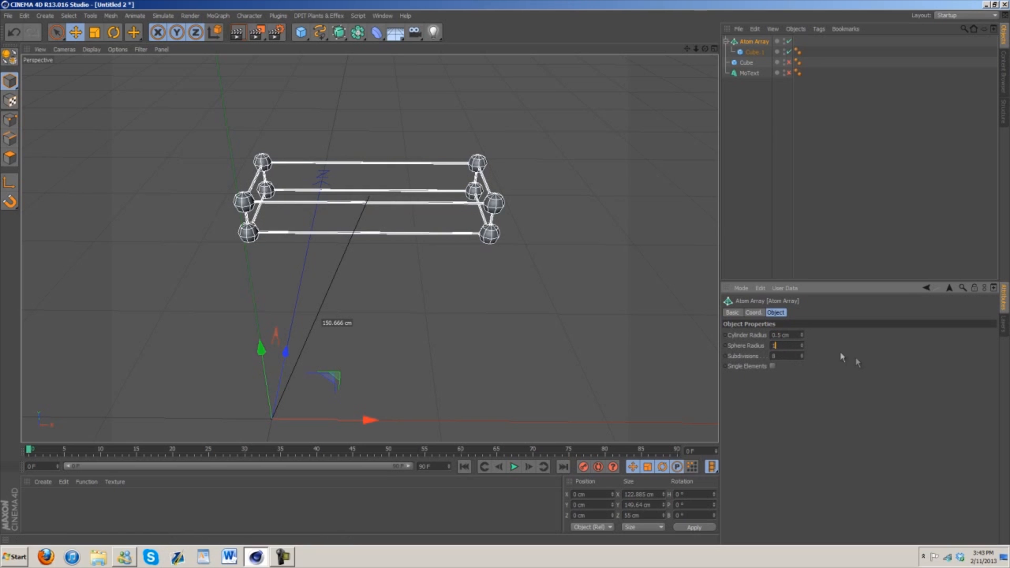
{"action": "left_click", "coordinate": [786, 355]}
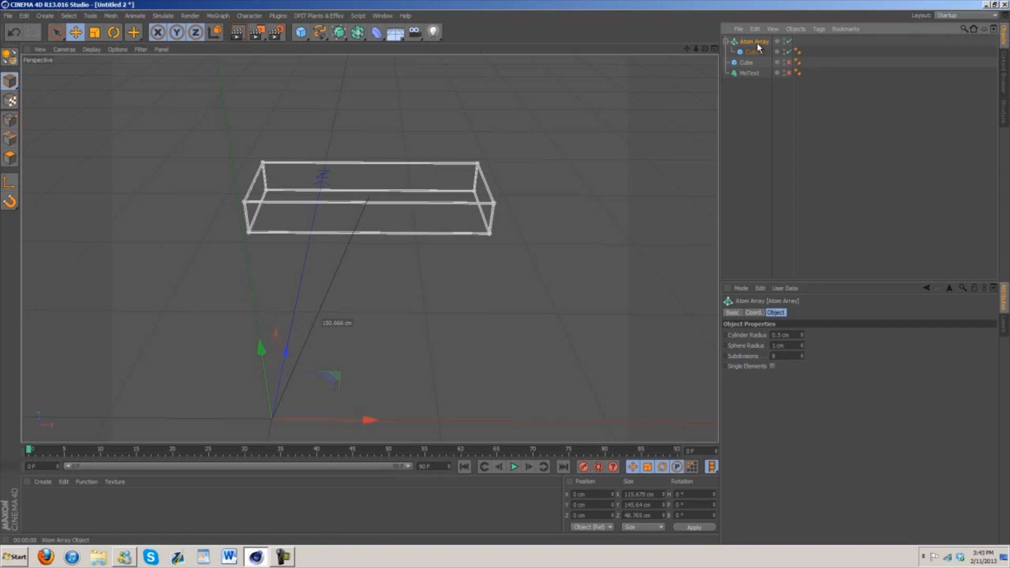
Shrink the framed crossbar cube's Y size to about 14.5 cm, making it a short segment
{"action": "left_click", "coordinate": [755, 53]}
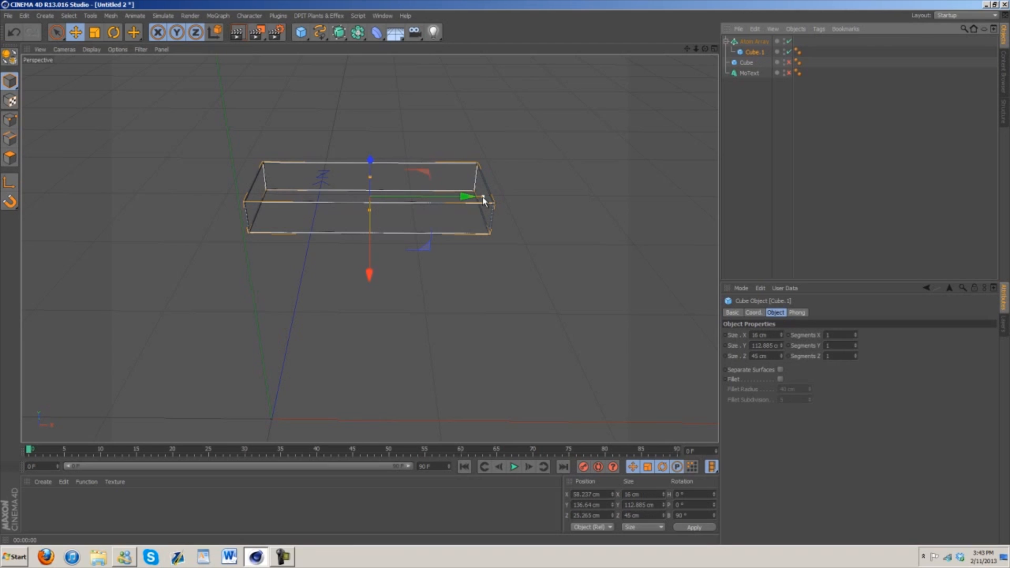
{"action": "left_click_drag", "start_coordinate": [482, 197], "coordinate": [390, 195]}
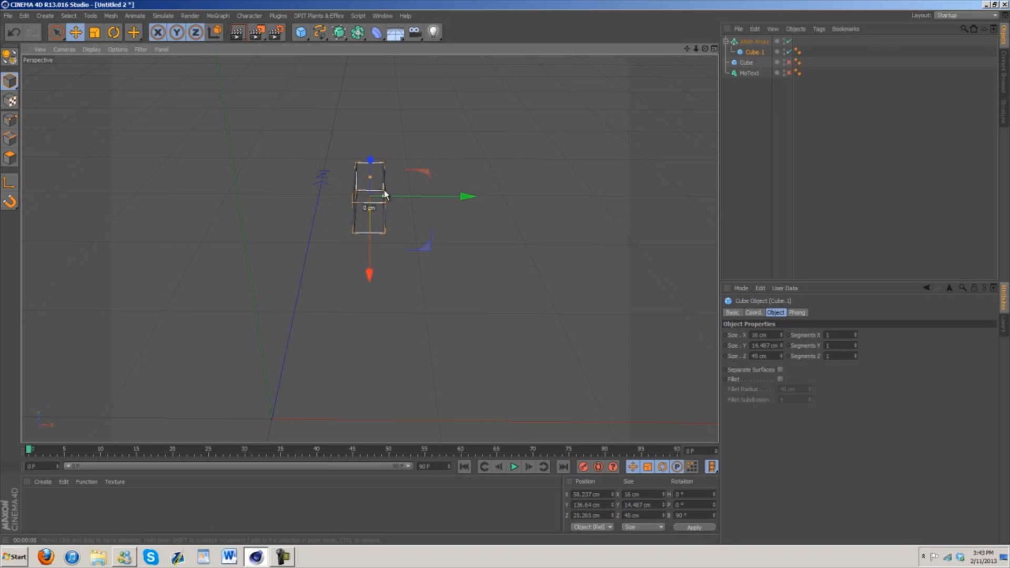
{"action": "left_click", "coordinate": [789, 70]}
{"action": "left_click", "coordinate": [790, 70]}
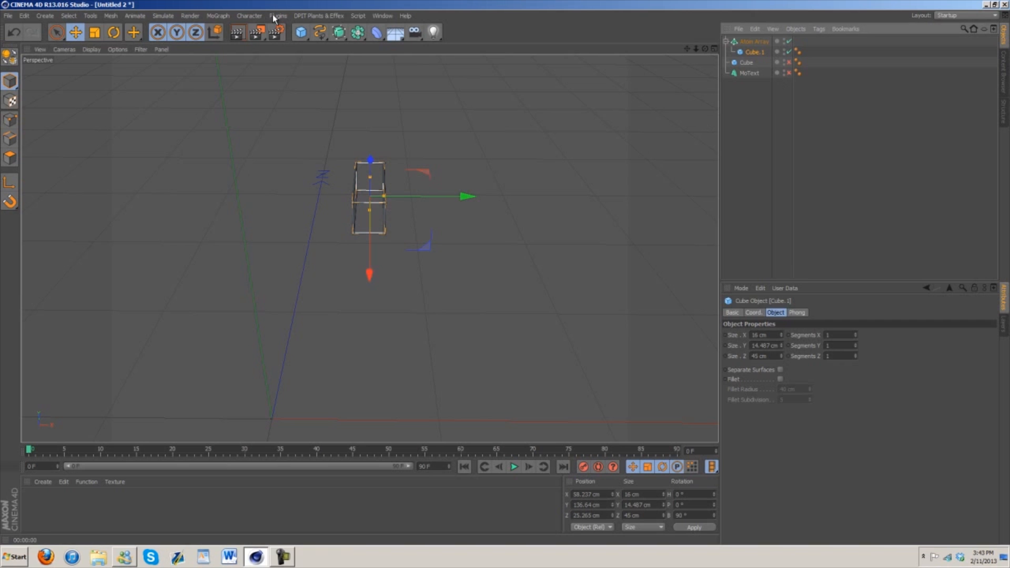
Add a MoGraph Cloner and nest the crossbar segment's Atom Array inside it
{"action": "left_click", "coordinate": [218, 16]}
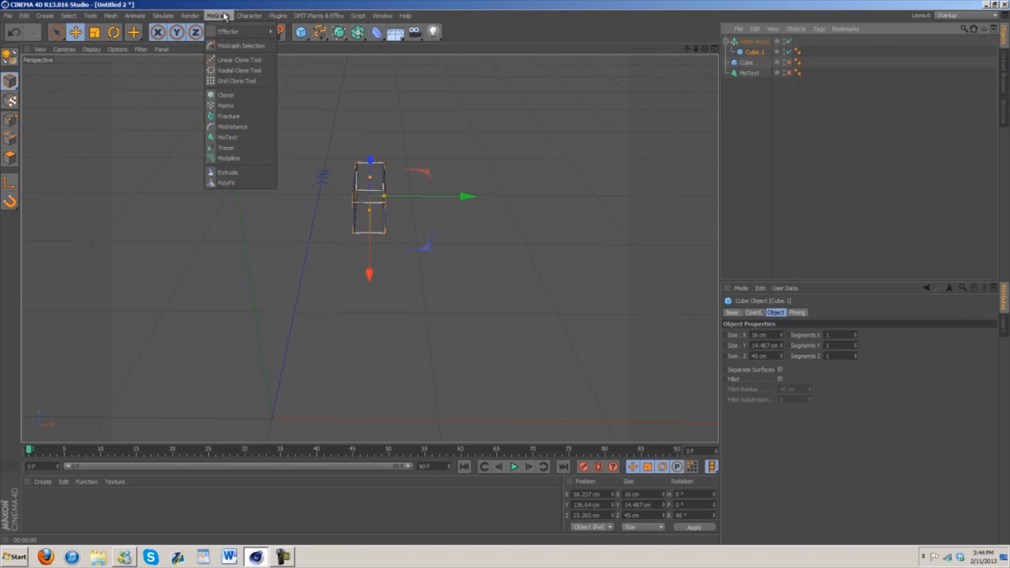
{"action": "left_click", "coordinate": [226, 95]}
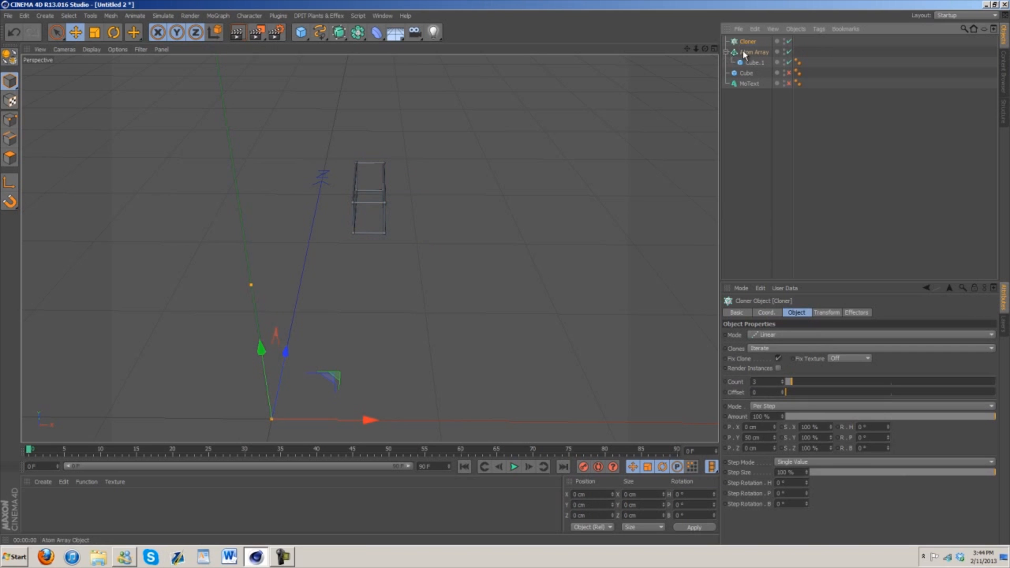
{"action": "left_click_drag", "start_coordinate": [746, 45], "coordinate": [747, 42]}
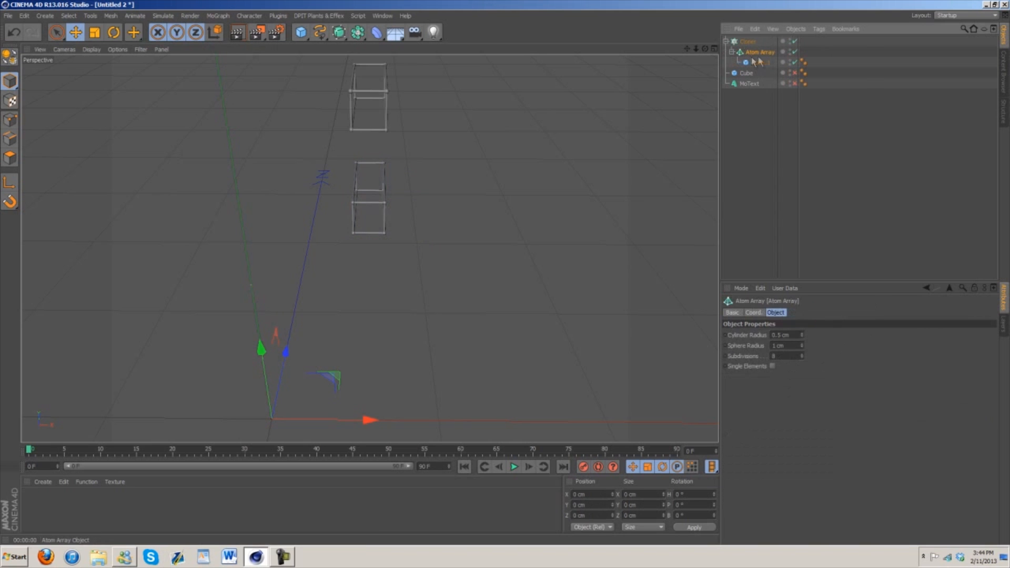
Set the Cloner's per-step offset to 0 cm in Y and -14 cm in X
{"action": "left_click", "coordinate": [747, 42]}
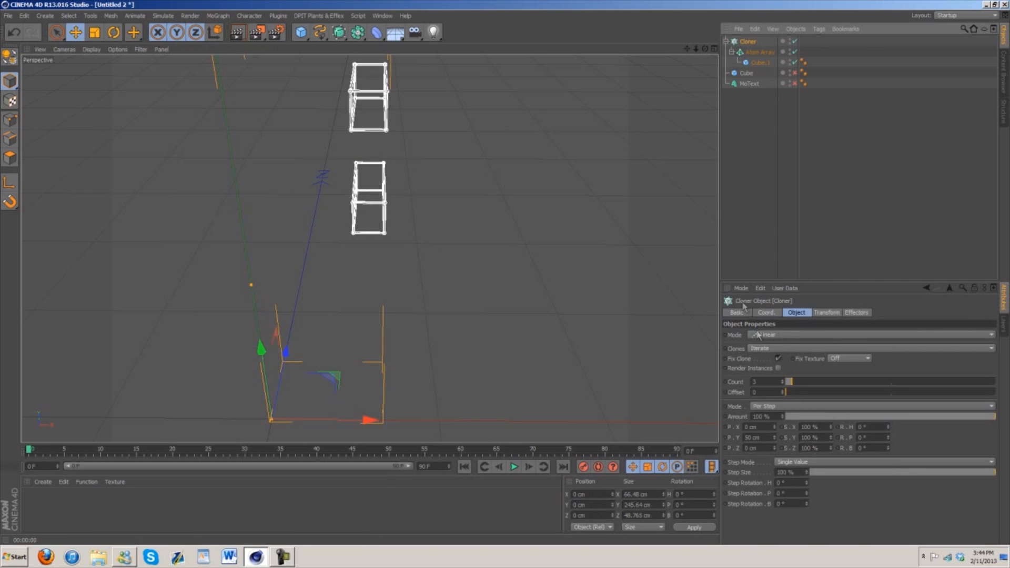
{"action": "left_click", "coordinate": [765, 437]}
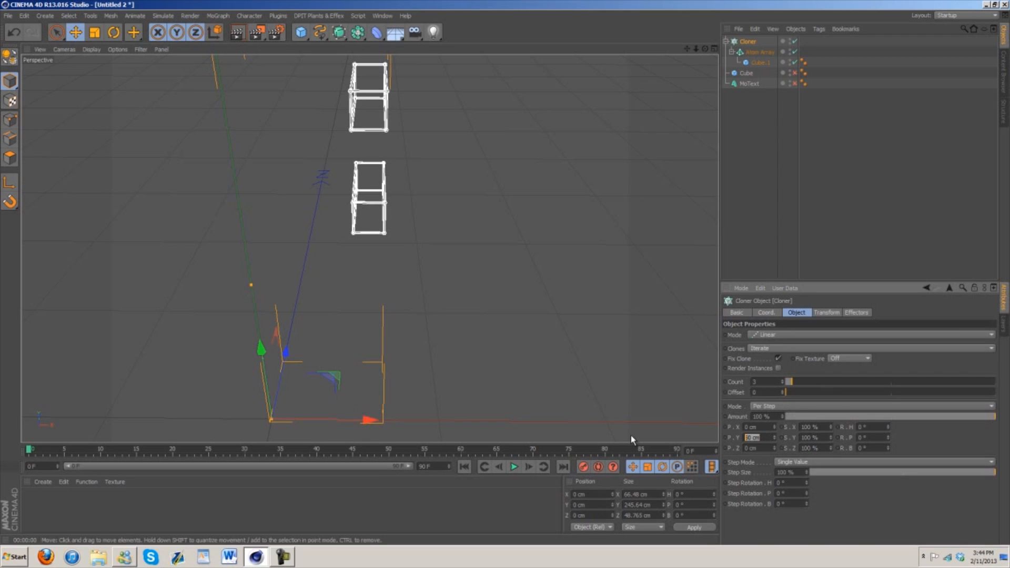
{"action": "type", "text": "0"}
{"action": "left_click", "coordinate": [765, 427]}
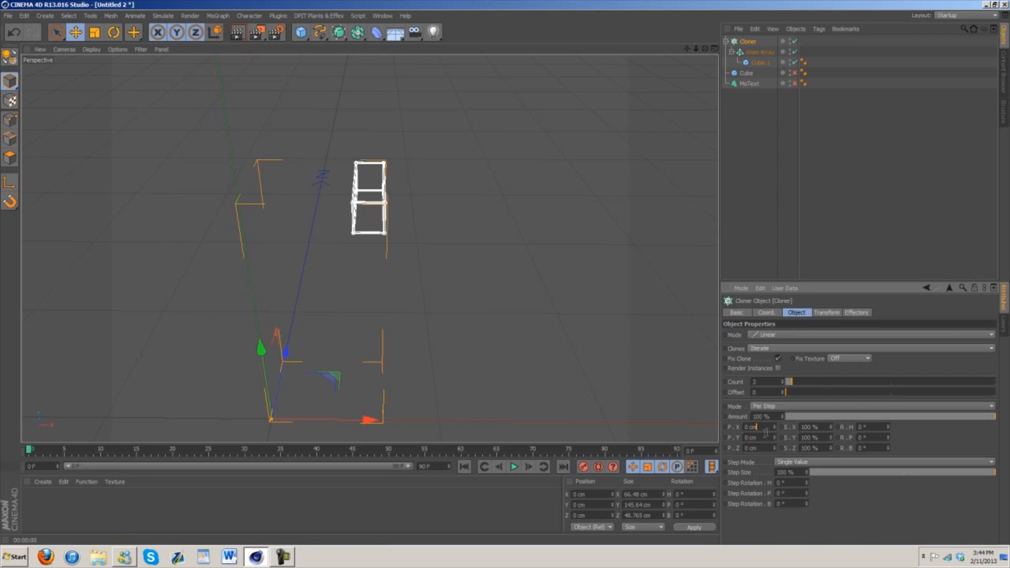
{"action": "left_click_drag", "start_coordinate": [774, 427], "coordinate": [775, 430]}
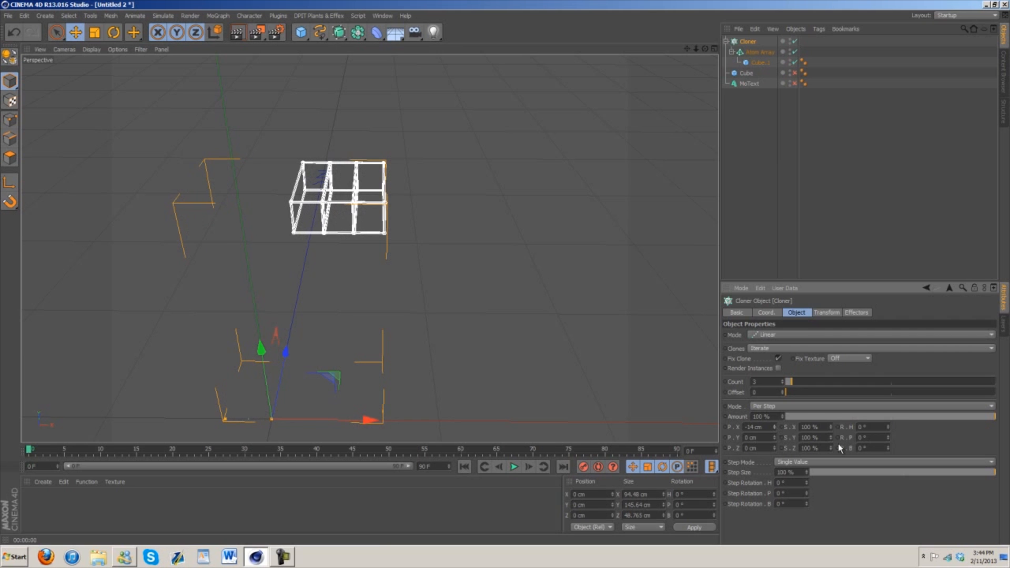
Test the Cloner's X offset at -16 cm and -13 cm against the frame joints and return it to -14 cm
{"action": "left_click_drag", "start_coordinate": [696, 50], "coordinate": [506, 273]}
{"action": "left_click_drag", "start_coordinate": [774, 427], "coordinate": [777, 433]}
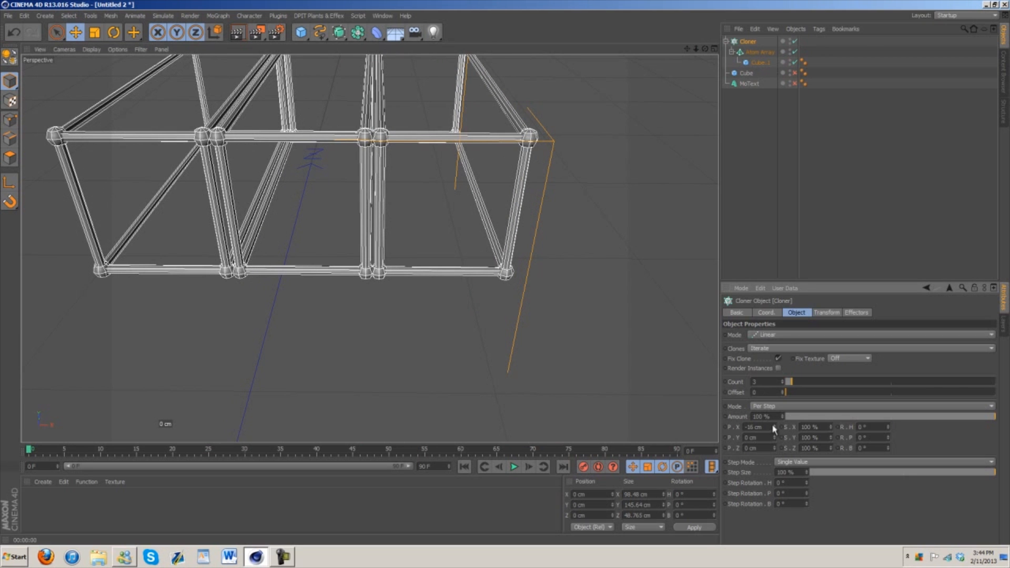
{"action": "left_click", "coordinate": [773, 425]}
{"action": "left_click", "coordinate": [773, 425]}
{"action": "left_click_drag", "start_coordinate": [686, 50], "coordinate": [506, 276]}
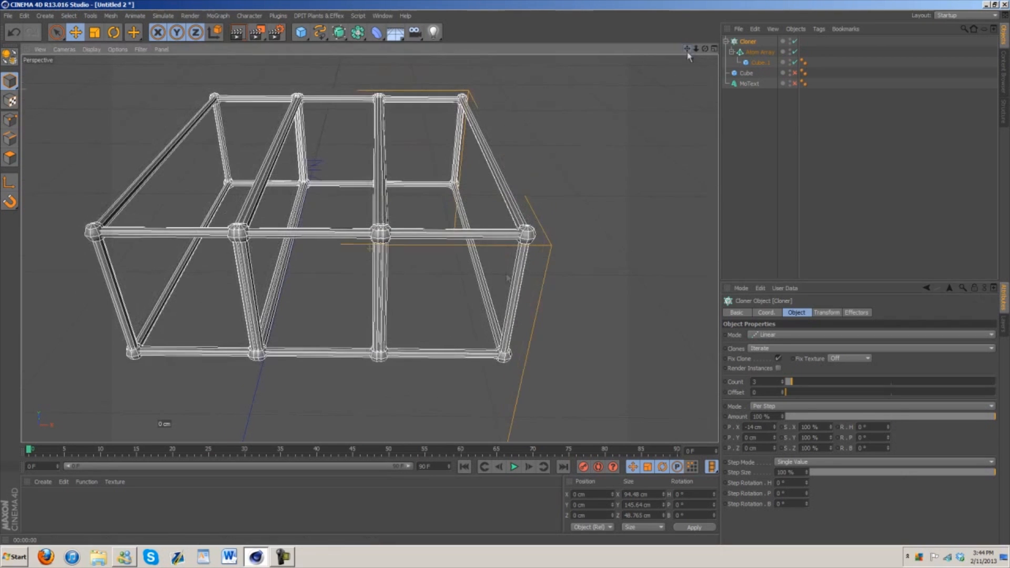
{"action": "left_click_drag", "start_coordinate": [771, 427], "coordinate": [772, 428]}
{"action": "left_click", "coordinate": [774, 426]}
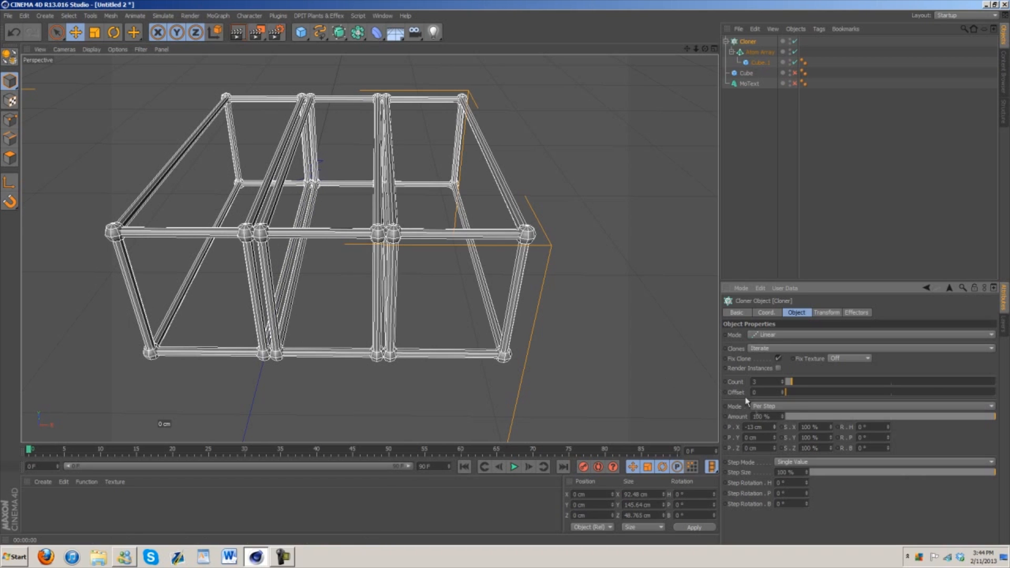
{"action": "left_click", "coordinate": [774, 425]}
{"action": "left_click", "coordinate": [773, 430]}
{"action": "left_click", "coordinate": [773, 429]}
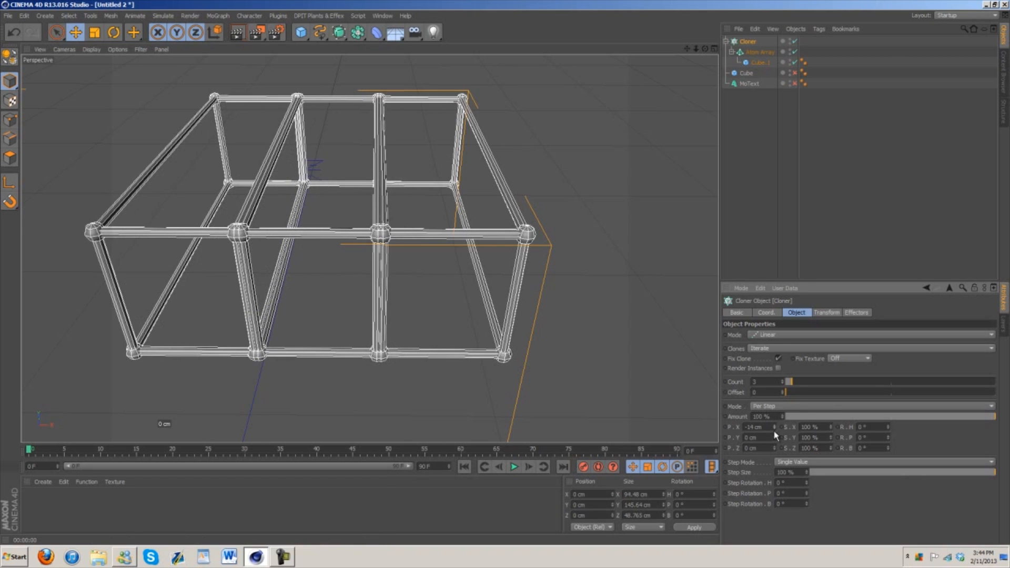
Shrink the cloned cube's Y size to about 13.95 cm so neighbouring frames share their edges
{"action": "left_click", "coordinate": [759, 62]}
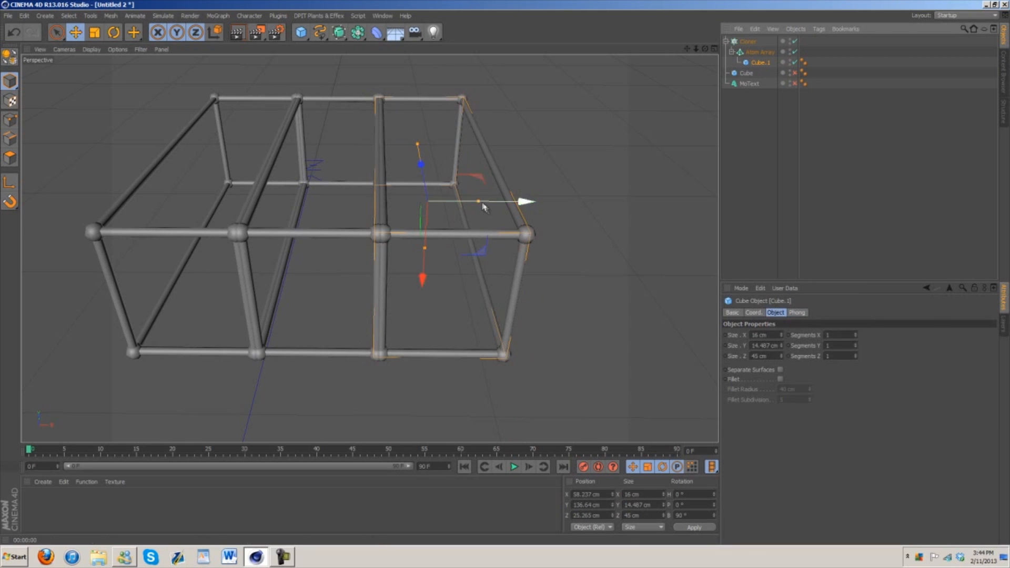
{"action": "left_click_drag", "start_coordinate": [478, 201], "coordinate": [476, 202]}
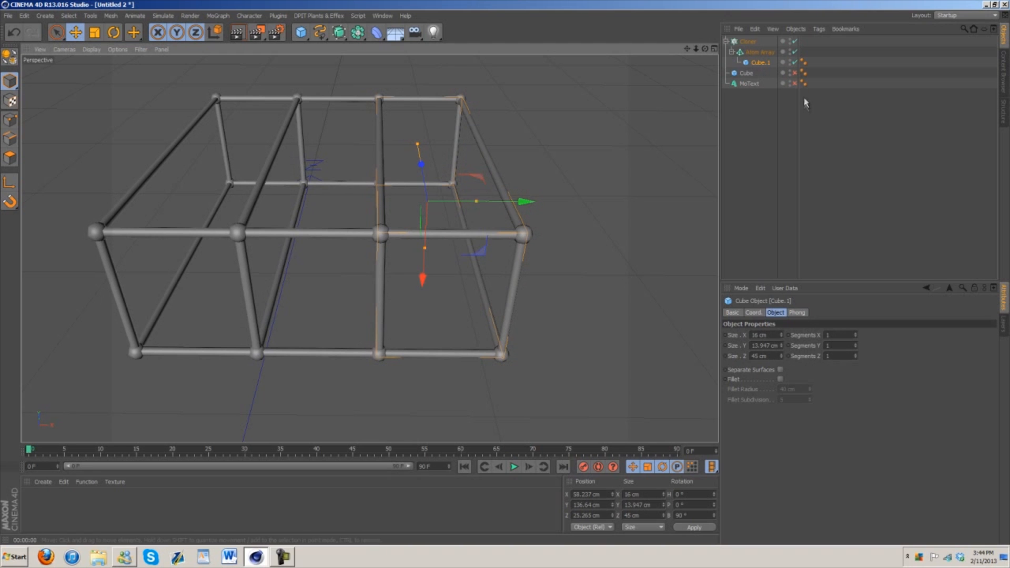
{"action": "left_click", "coordinate": [748, 41]}
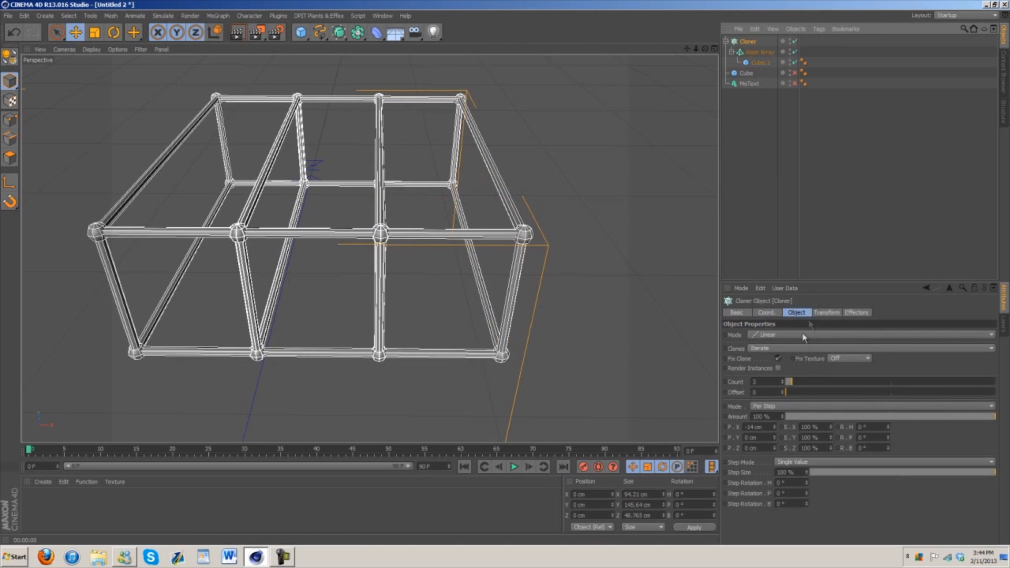
Set the Cloner's count to 8 and enable the MoText letter for comparison
{"action": "left_click", "coordinate": [782, 380]}
{"action": "left_click", "coordinate": [782, 384]}
{"action": "left_click", "coordinate": [782, 384]}
{"action": "left_click", "coordinate": [782, 384]}
{"action": "left_click", "coordinate": [781, 385]}
{"action": "left_click", "coordinate": [781, 380]}
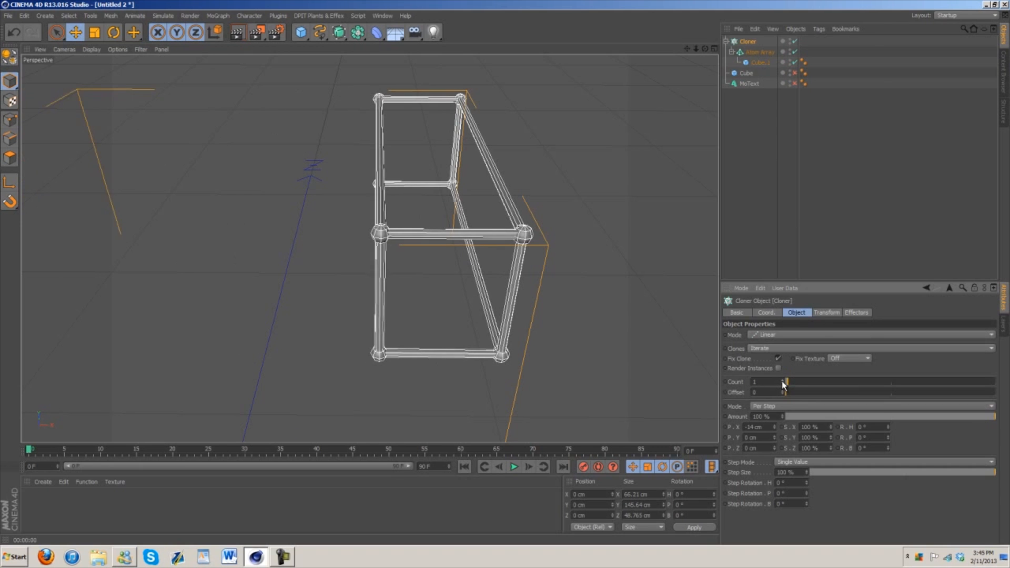
{"action": "left_click", "coordinate": [781, 380]}
{"action": "left_click", "coordinate": [781, 381]}
{"action": "left_click", "coordinate": [781, 380]}
{"action": "left_click", "coordinate": [781, 380]}
{"action": "left_click", "coordinate": [781, 381]}
{"action": "left_click", "coordinate": [781, 380]}
{"action": "left_click", "coordinate": [781, 381]}
{"action": "mouse_move", "coordinate": [697, 50]}
{"action": "left_mouse_down"}
{"action": "mouse_move", "coordinate": [504, 272]}
{"action": "mouse_move", "coordinate": [697, 50]}
{"action": "left_mouse_up"}
{"action": "left_click", "coordinate": [794, 84]}
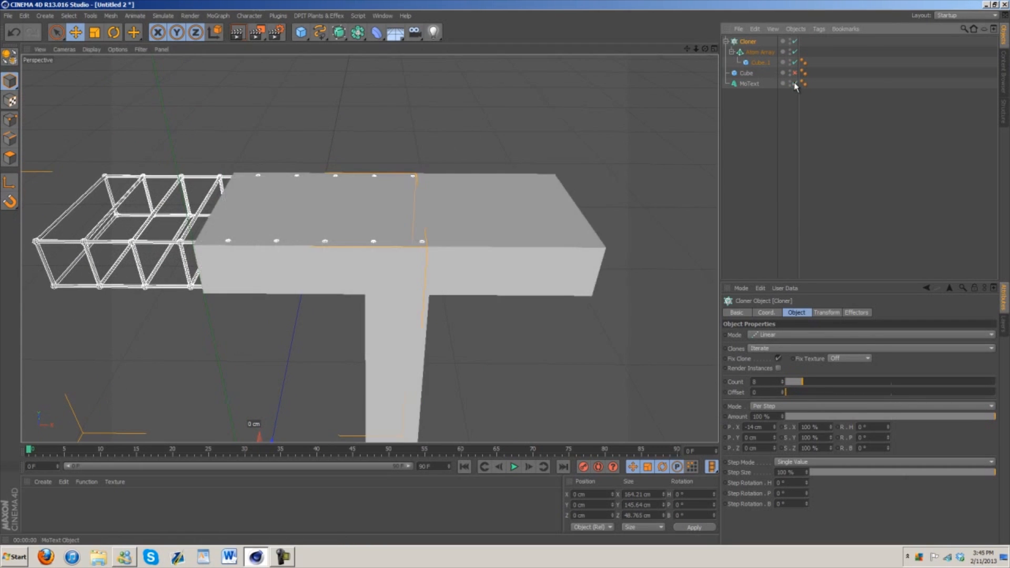
Reduce the Cloner's count to 5 and toggle the MoText letter to check the fit
{"action": "left_click", "coordinate": [782, 383]}
{"action": "left_click", "coordinate": [782, 383]}
{"action": "left_click", "coordinate": [782, 384]}
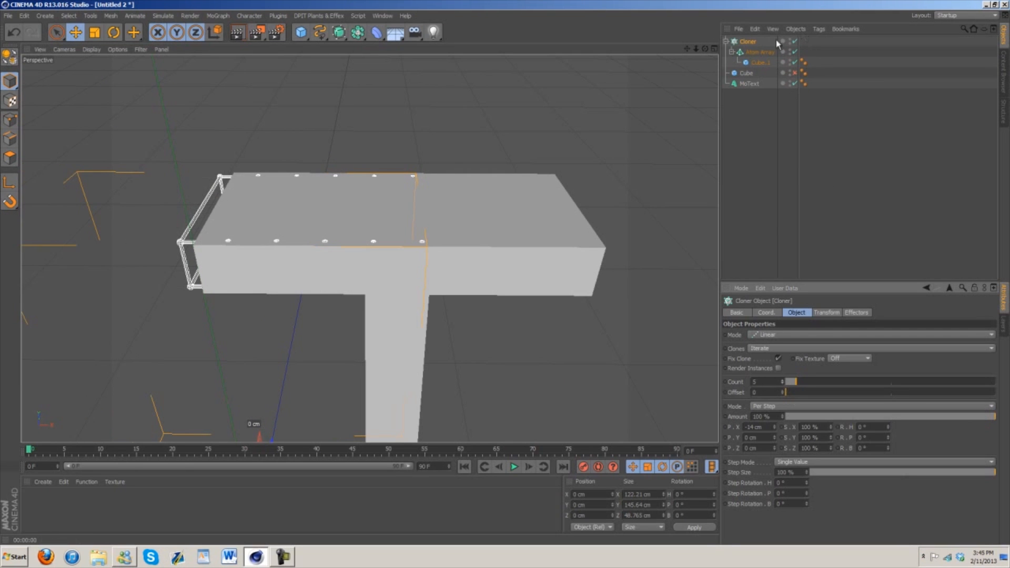
{"action": "left_click", "coordinate": [794, 83]}
{"action": "left_click", "coordinate": [794, 83]}
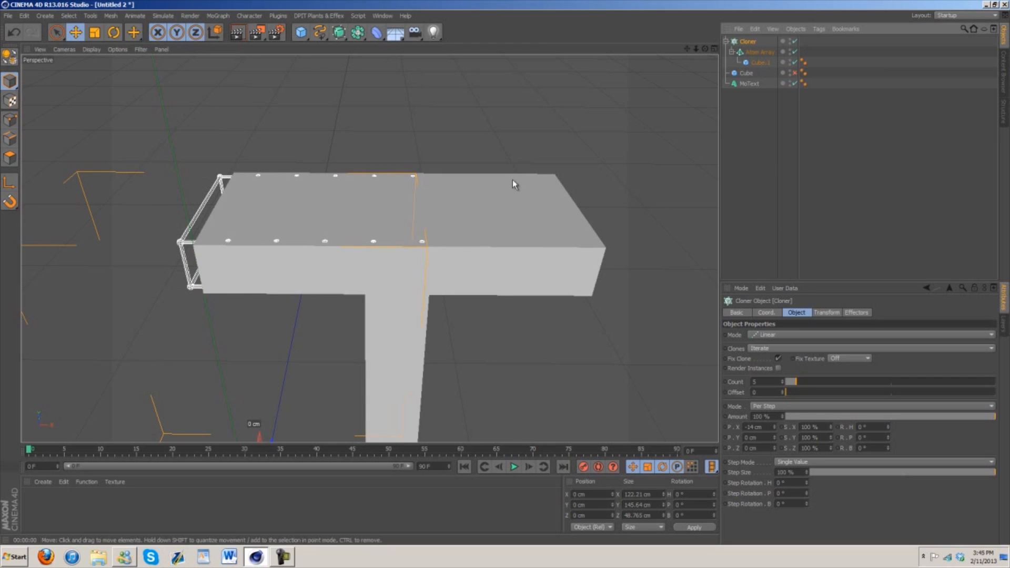
Move the Cloner about 49 cm along X to the crossbar's right end and set its count to 8
{"action": "scroll", "coordinate": [366, 222], "scroll_direction": "down", "scroll_amount": 4}
{"action": "scroll", "coordinate": [314, 399], "scroll_direction": "down", "scroll_amount": 5}
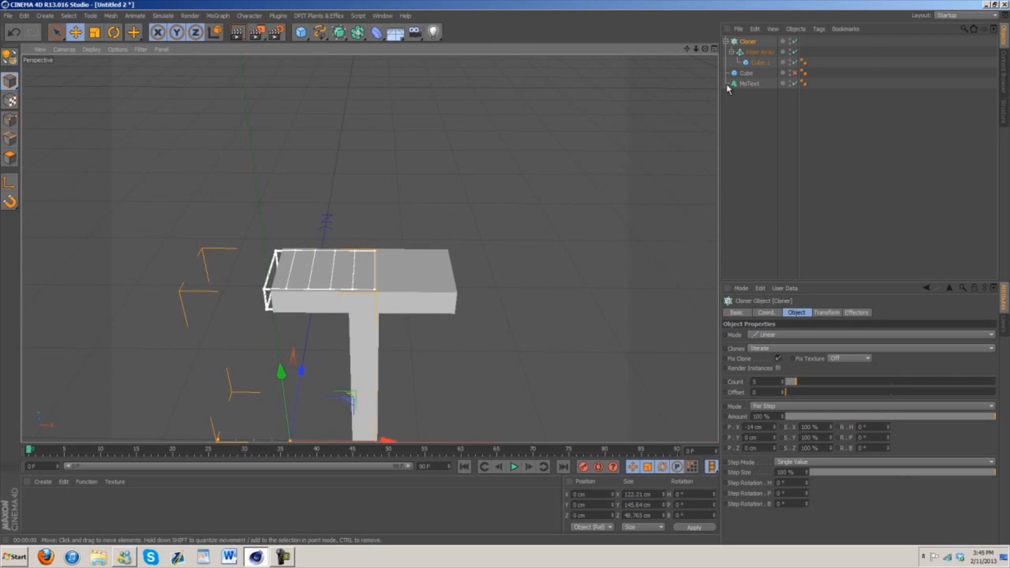
{"action": "left_click_drag", "start_coordinate": [687, 49], "coordinate": [682, 11]}
{"action": "left_click_drag", "start_coordinate": [370, 408], "coordinate": [434, 406]}
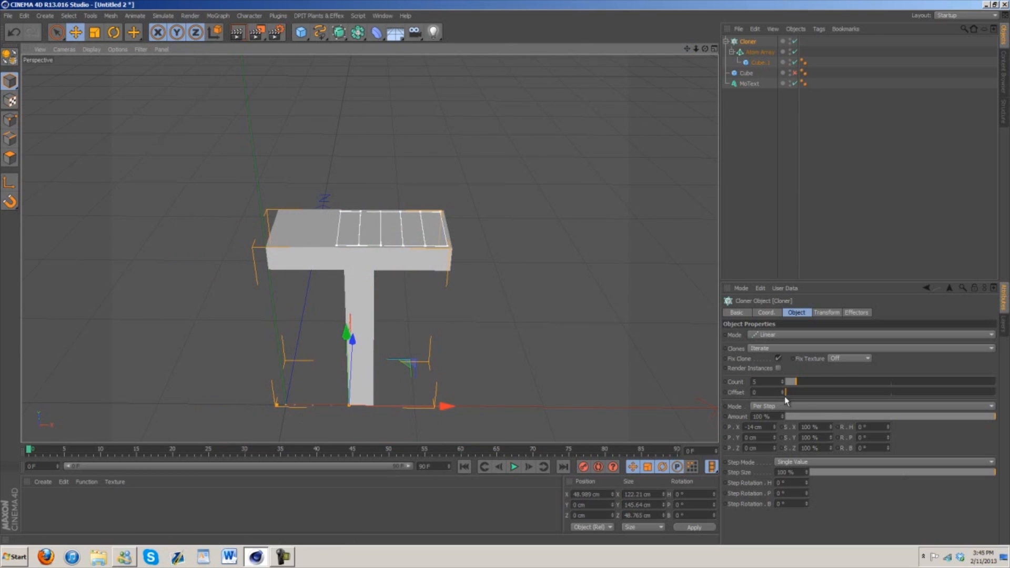
{"action": "left_click", "coordinate": [782, 379]}
{"action": "left_click", "coordinate": [782, 379]}
{"action": "left_click", "coordinate": [782, 379]}
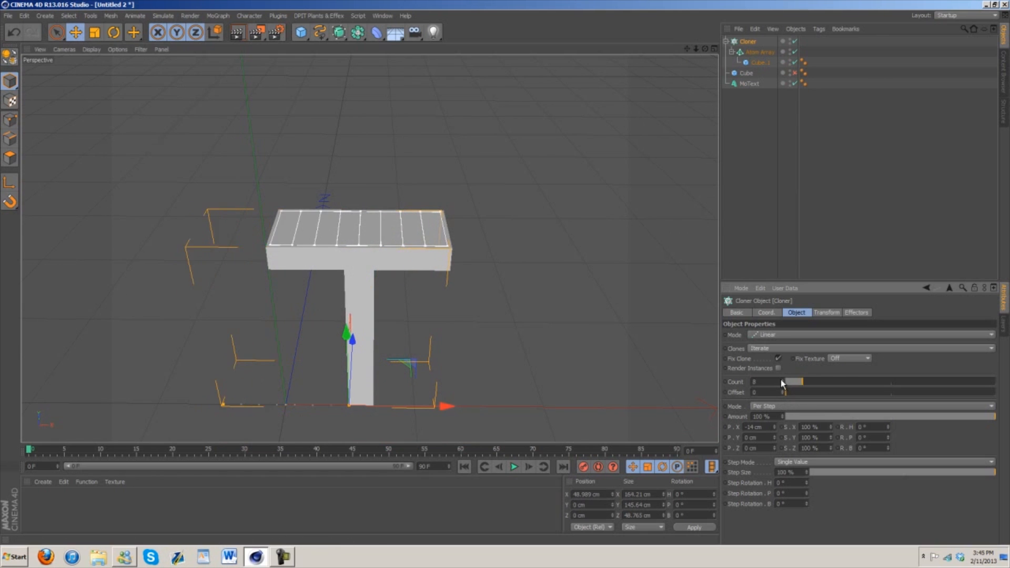
Reduce the cloned cube's X size to 14 cm to fit inside the crossbar and disable the MoText letter
{"action": "mouse_move", "coordinate": [696, 49]}
{"action": "left_mouse_down"}
{"action": "mouse_move", "coordinate": [504, 273]}
{"action": "mouse_move", "coordinate": [704, 49]}
{"action": "left_mouse_up"}
{"action": "left_click", "coordinate": [760, 62]}
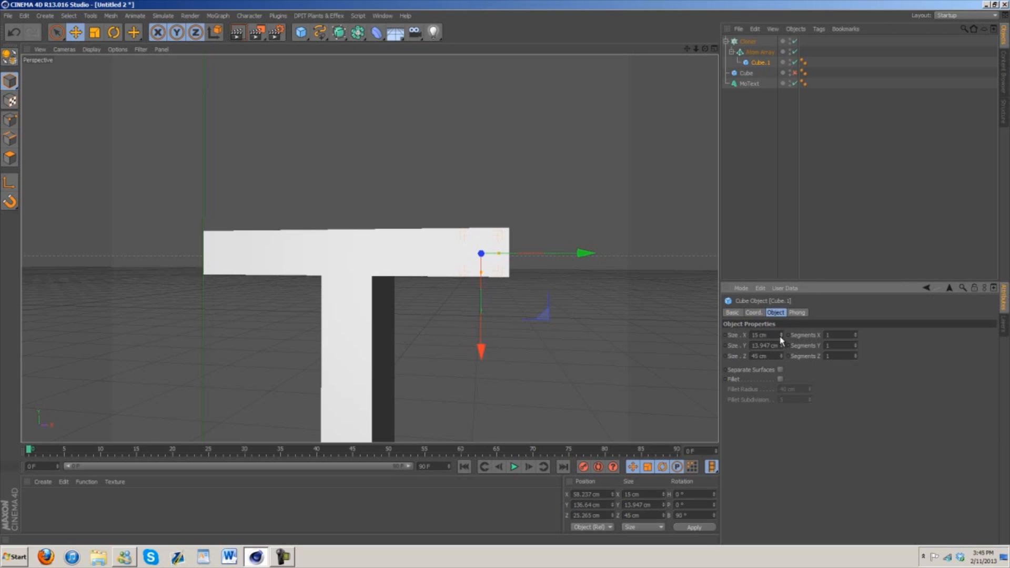
{"action": "left_click_drag", "start_coordinate": [704, 48], "coordinate": [713, 99]}
{"action": "left_click", "coordinate": [795, 84]}
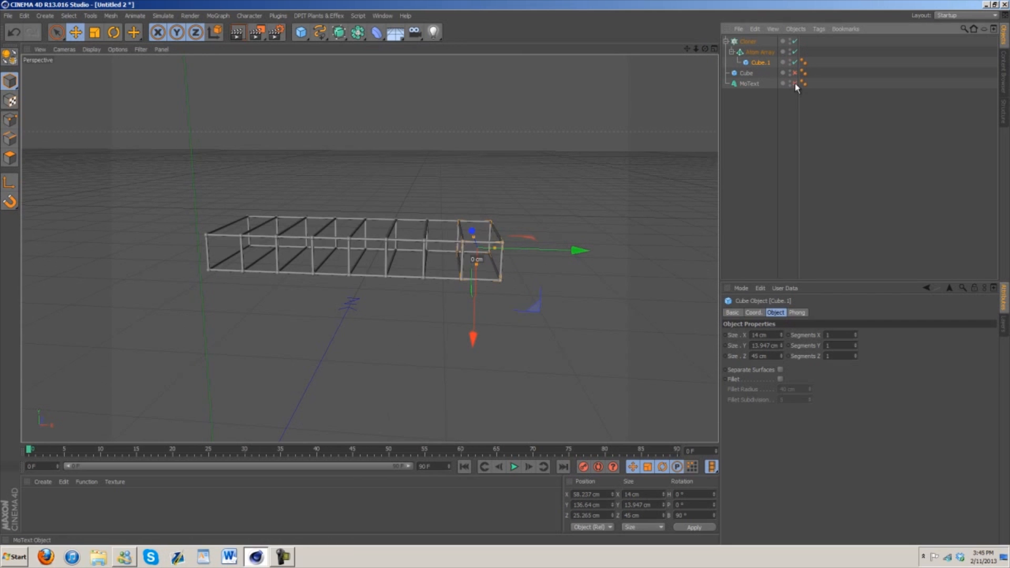
{"action": "left_click_drag", "start_coordinate": [704, 49], "coordinate": [505, 278]}
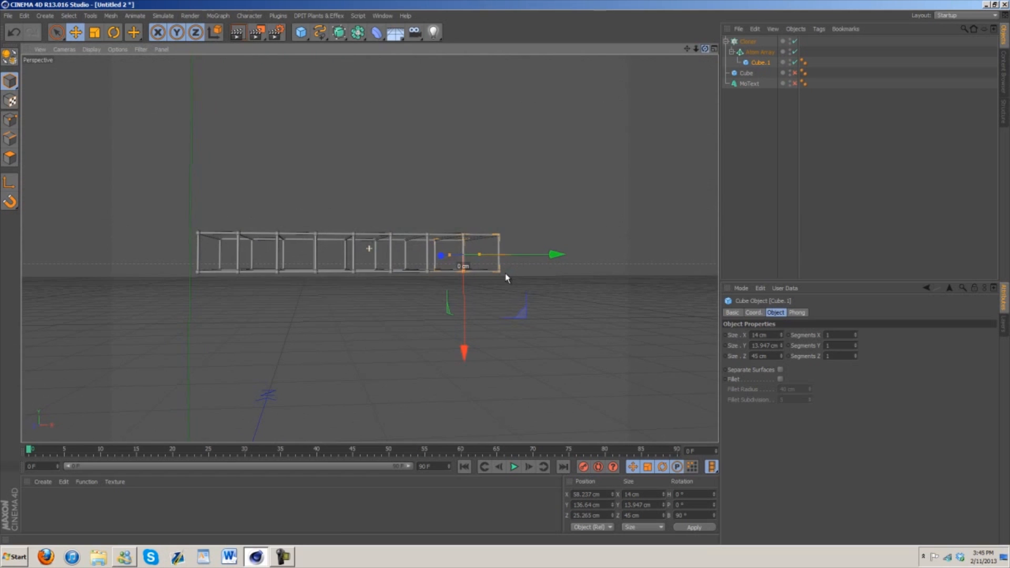
{"action": "left_click_drag", "start_coordinate": [695, 49], "coordinate": [505, 272]}
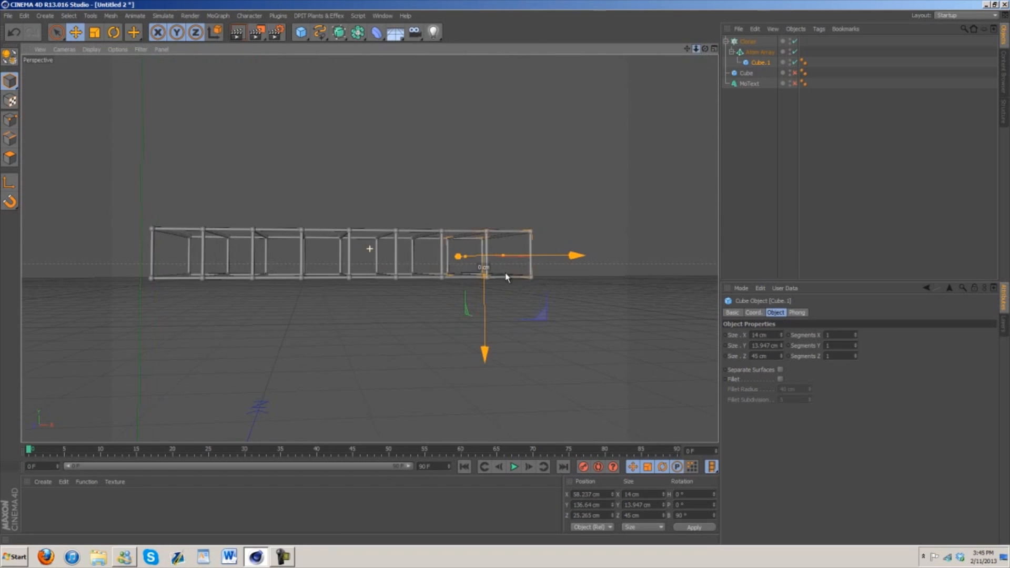
Collapse the crossbar's Atom Array, select the stem cube and add a second Cloner
{"action": "left_click", "coordinate": [732, 52]}
{"action": "left_click", "coordinate": [746, 63]}
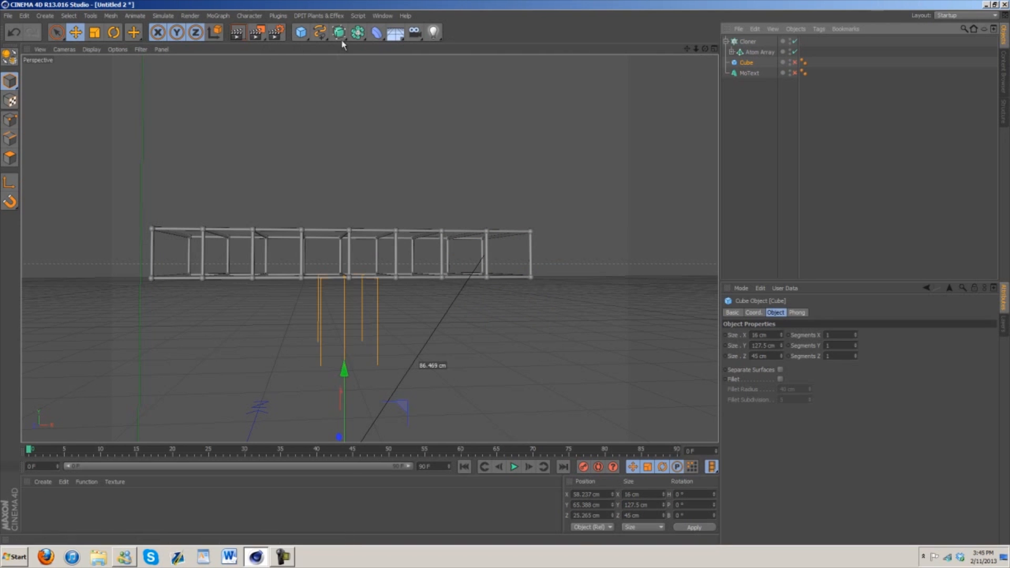
{"action": "left_click", "coordinate": [218, 16]}
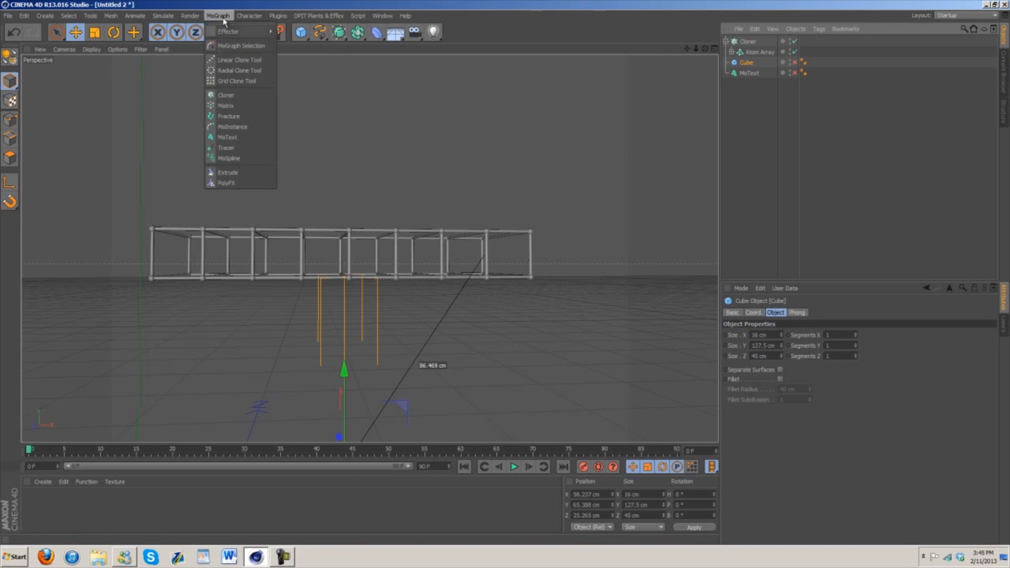
{"action": "left_click", "coordinate": [228, 95]}
Try to move the new Cloner along X to beneath the crossbar, and undo the move
{"action": "left_click_drag", "start_coordinate": [687, 49], "coordinate": [505, 272]}
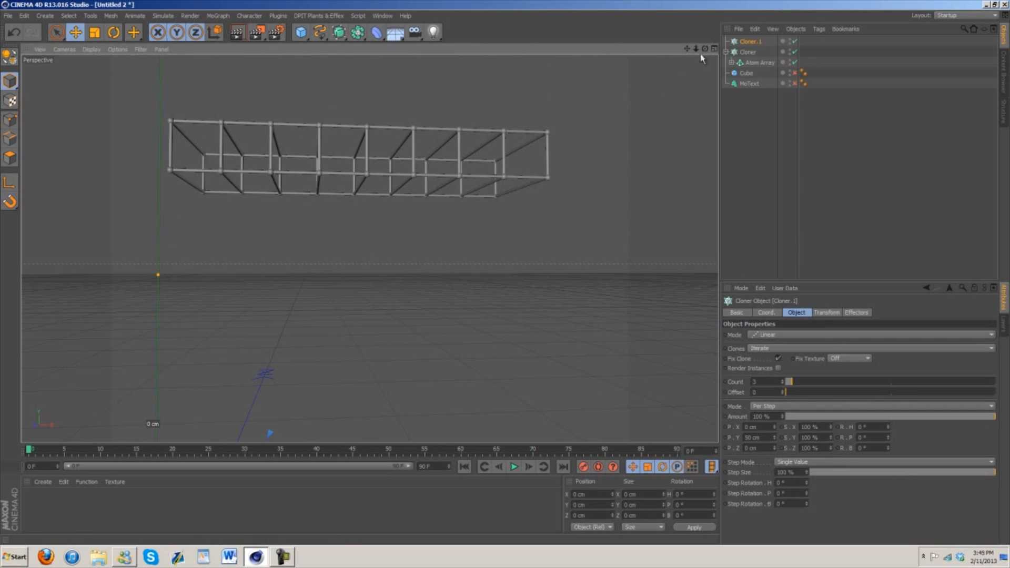
{"action": "left_click_drag", "start_coordinate": [696, 50], "coordinate": [505, 278]}
{"action": "left_click_drag", "start_coordinate": [686, 49], "coordinate": [507, 277]}
{"action": "left_click_drag", "start_coordinate": [362, 431], "coordinate": [471, 417]}
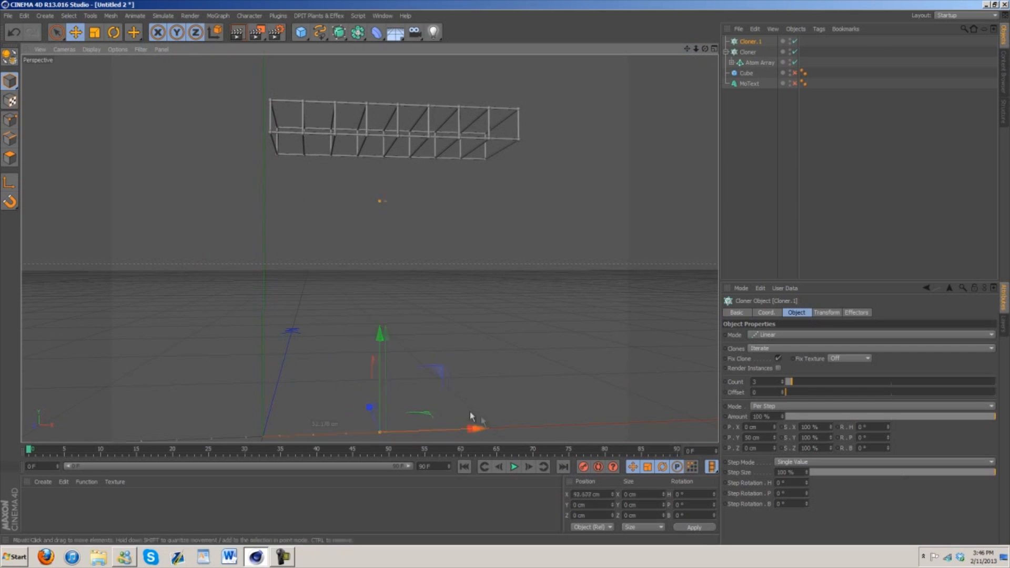
{"action": "key", "text": "ctrl+z"}
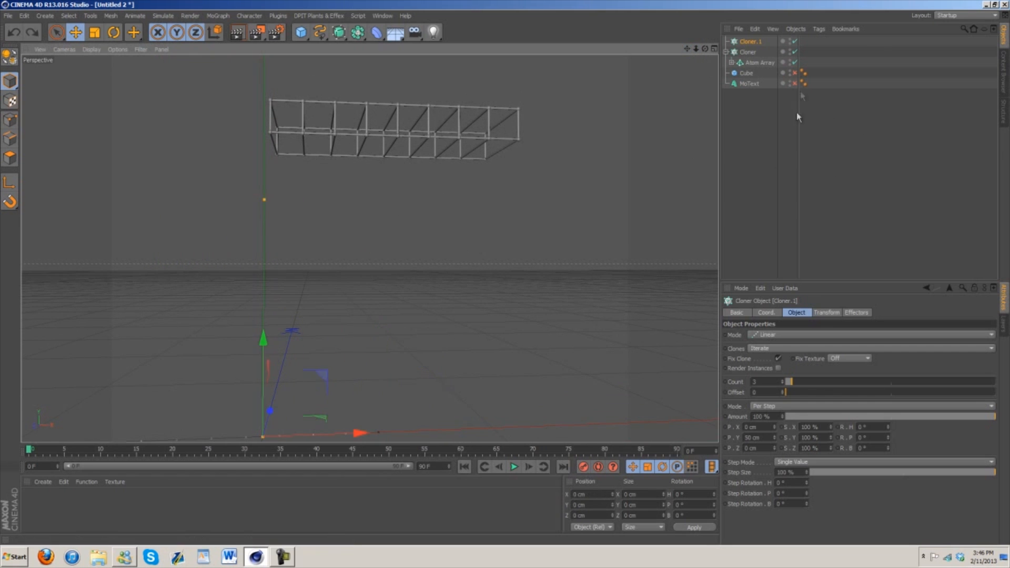
Add another Atom Array, nest the stem cube inside it and enable the cube
{"action": "mouse_move", "coordinate": [748, 74]}
{"action": "left_mouse_down"}
{"action": "mouse_move", "coordinate": [752, 48]}
{"action": "mouse_move", "coordinate": [742, 75]}
{"action": "left_mouse_up"}
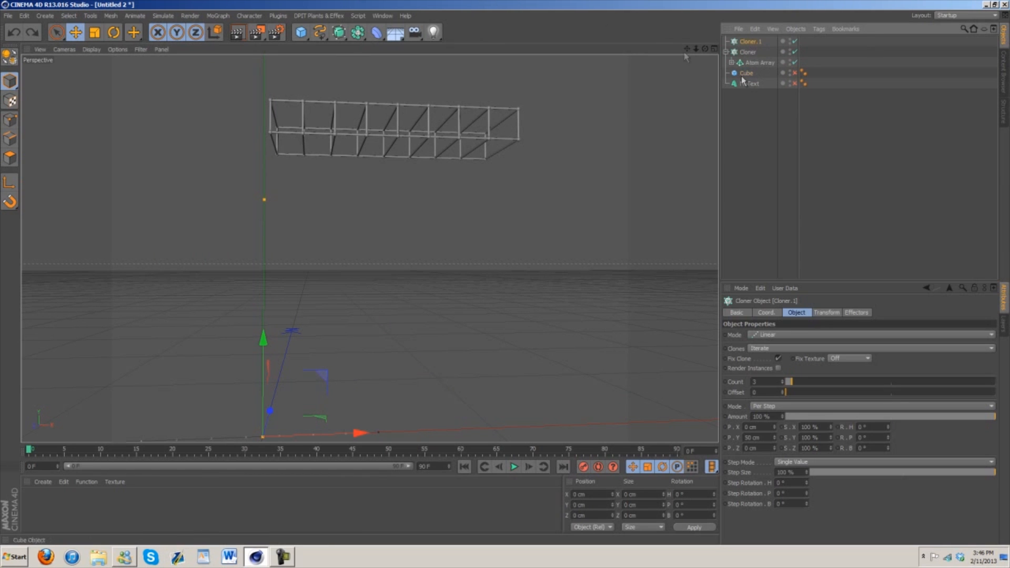
{"action": "left_click_drag", "start_coordinate": [347, 35], "coordinate": [469, 42]}
{"action": "left_click_drag", "start_coordinate": [752, 86], "coordinate": [753, 45]}
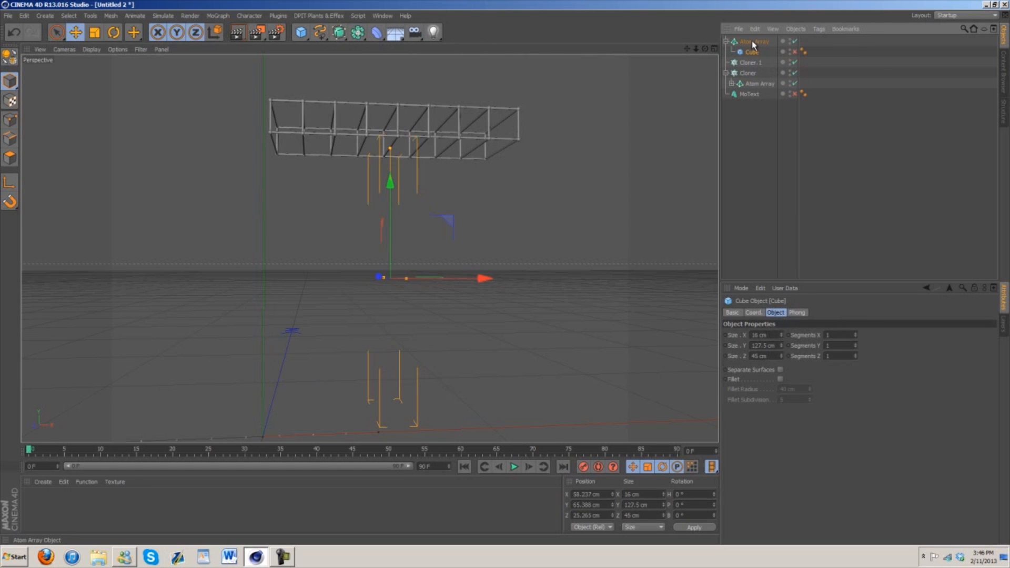
{"action": "left_click", "coordinate": [794, 51]}
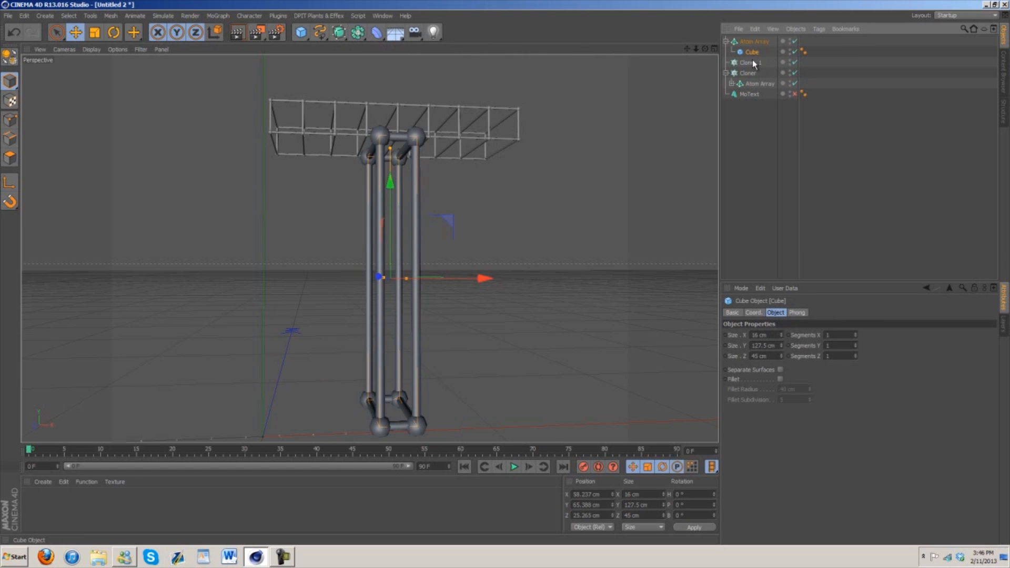
Set the stem Atom Array's cylinder radius to 0.5 cm and its sphere radius to 1 cm
{"action": "left_click", "coordinate": [754, 41]}
{"action": "left_click", "coordinate": [779, 334]}
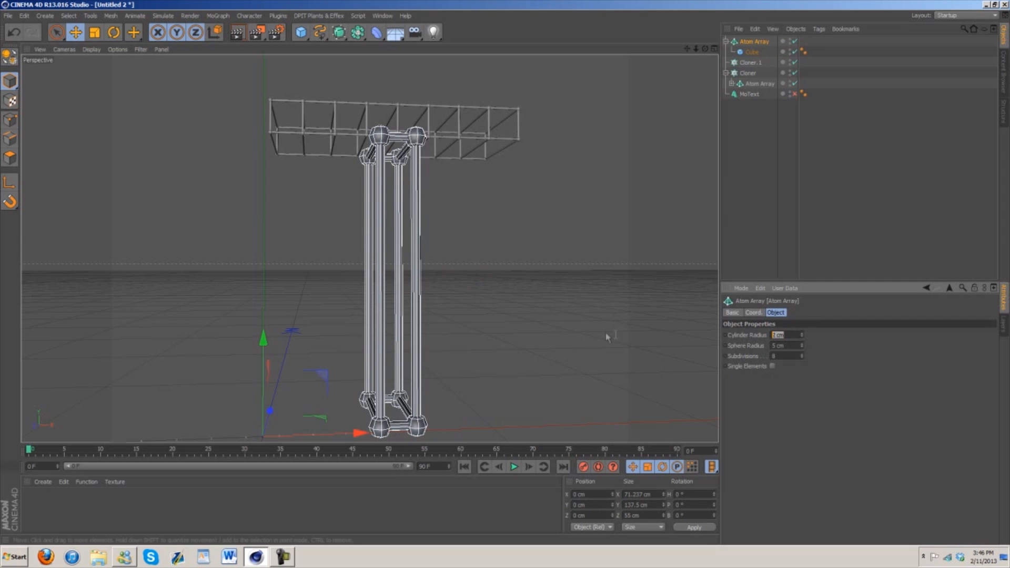
{"action": "type", "text": ".5"}
{"action": "key", "text": "Tab"}
{"action": "type", "text": "1"}
{"action": "key", "text": "Return"}
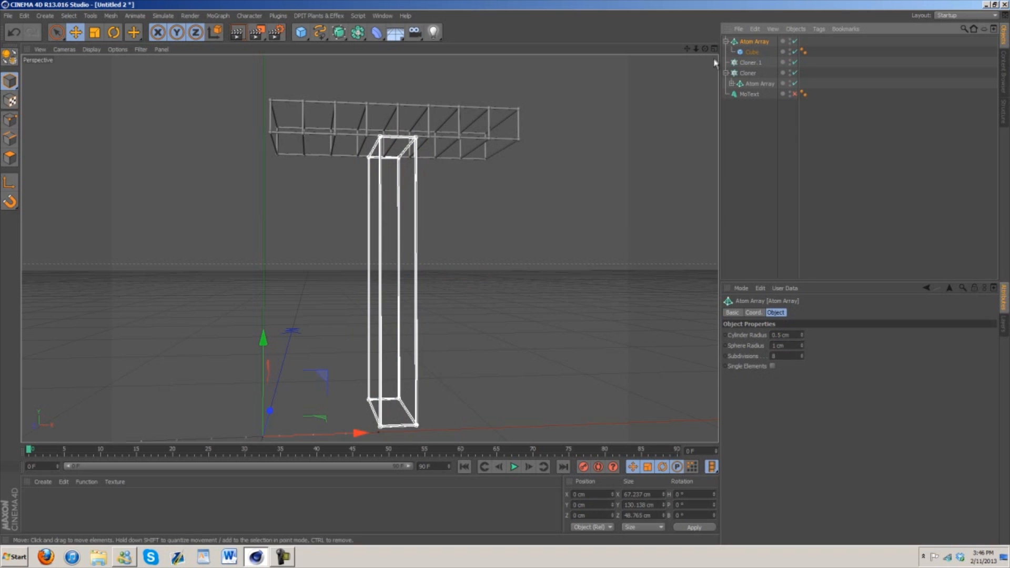
Set the stem cube's Y size to 15 cm
{"action": "left_click_drag", "start_coordinate": [702, 49], "coordinate": [504, 277]}
{"action": "left_click", "coordinate": [751, 52]}
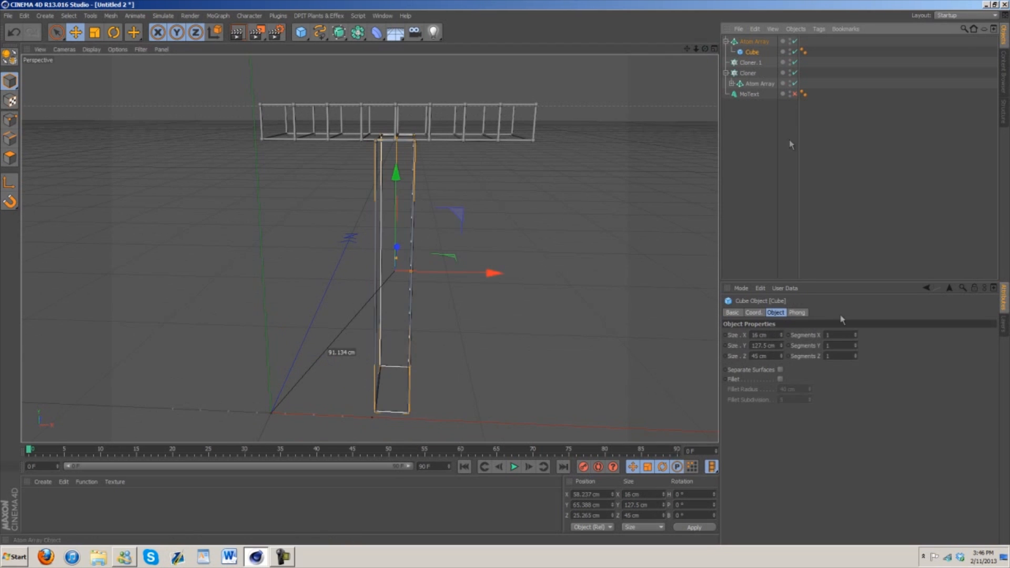
{"action": "left_click_drag", "start_coordinate": [778, 345], "coordinate": [783, 347]}
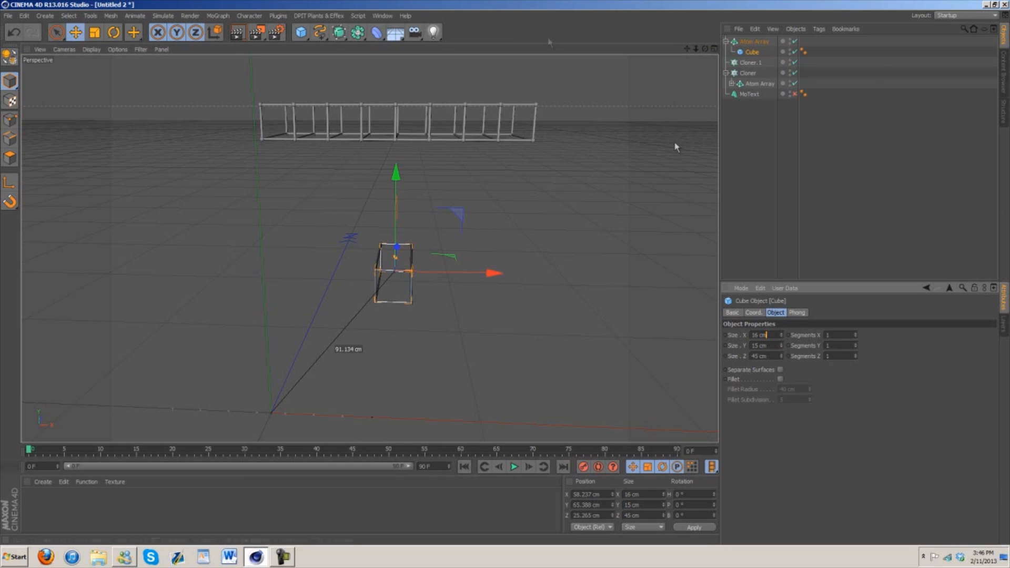
Nest the stem Atom Array inside the second Cloner and set its Y step position to 15 cm
{"action": "left_click_drag", "start_coordinate": [751, 63], "coordinate": [744, 41]}
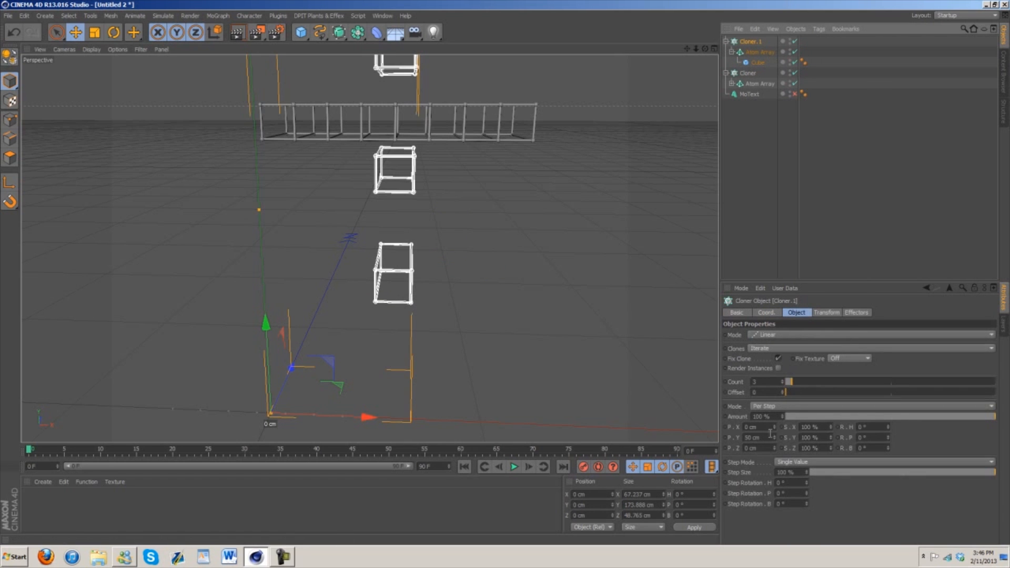
{"action": "left_click", "coordinate": [767, 440]}
{"action": "left_click_drag", "start_coordinate": [773, 438], "coordinate": [773, 441]}
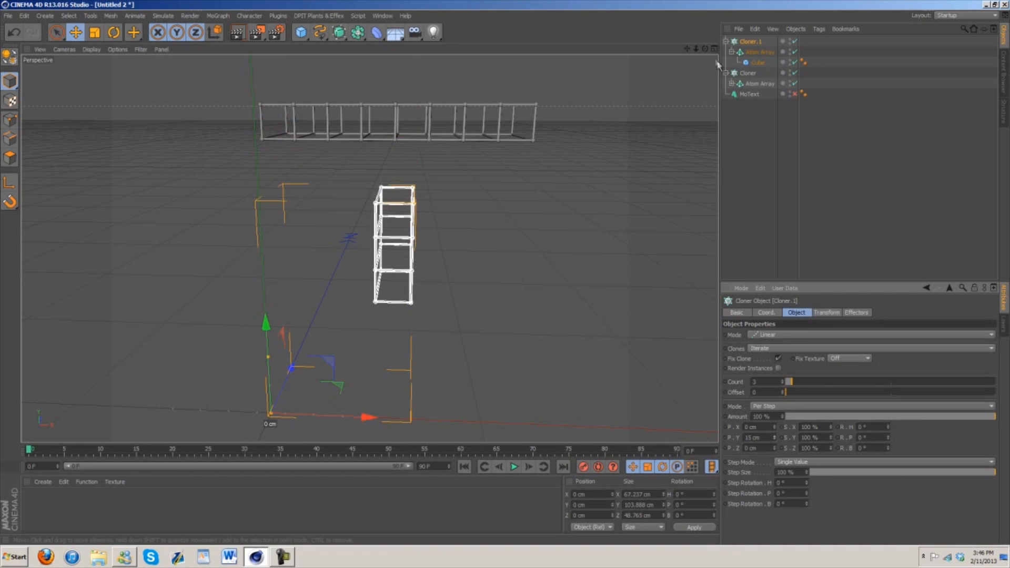
{"action": "left_click_drag", "start_coordinate": [696, 48], "coordinate": [505, 273]}
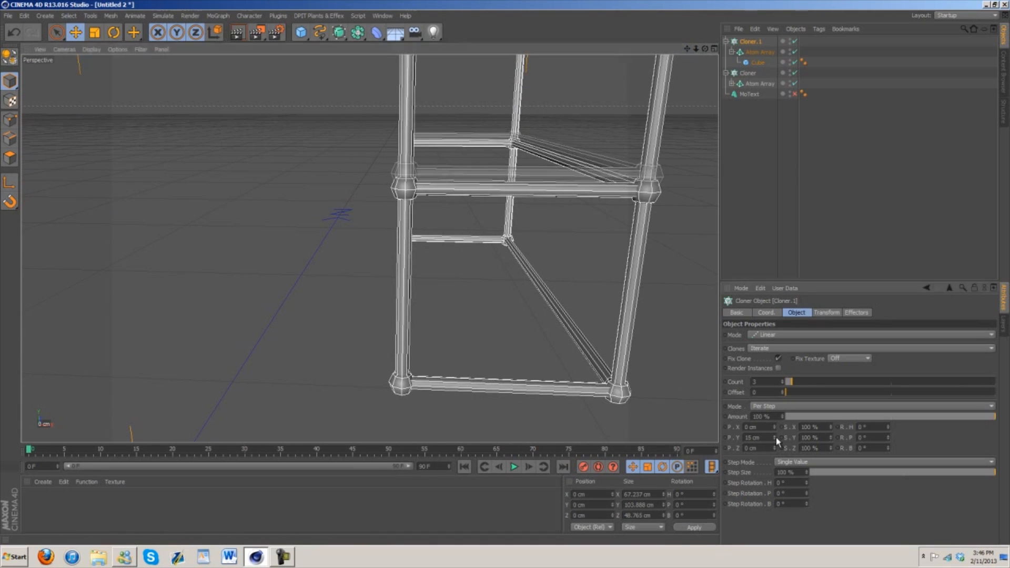
{"action": "left_click_drag", "start_coordinate": [696, 49], "coordinate": [505, 273]}
Enable the MoText as a reference and lower the stem Cloner to about -56 cm in Y, at the letter's base
{"action": "left_click_drag", "start_coordinate": [255, 308], "coordinate": [260, 393]}
{"action": "left_click", "coordinate": [794, 94]}
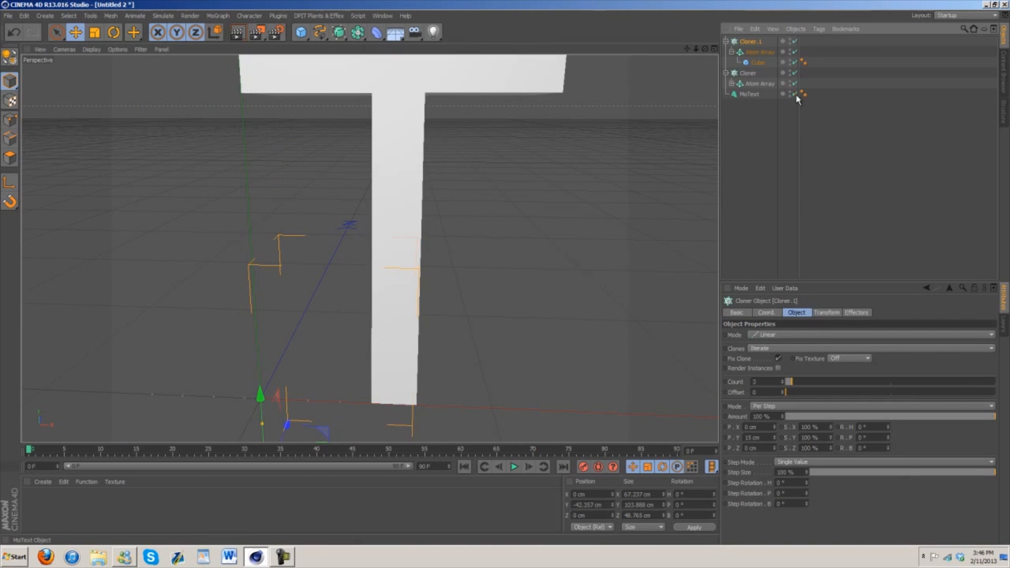
{"action": "left_click_drag", "start_coordinate": [705, 49], "coordinate": [505, 273]}
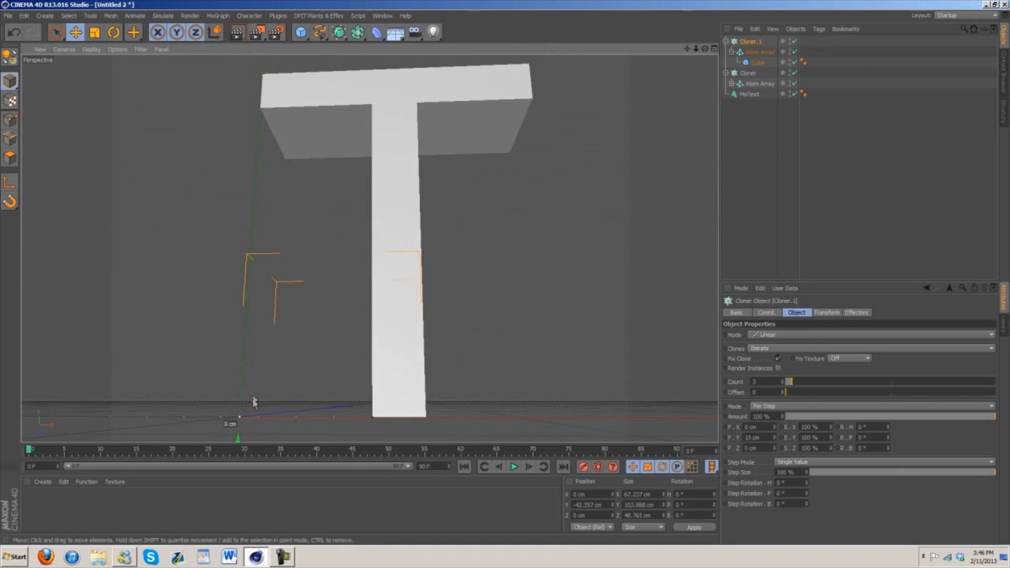
{"action": "left_click_drag", "start_coordinate": [238, 440], "coordinate": [505, 272]}
{"action": "left_click_drag", "start_coordinate": [704, 48], "coordinate": [505, 273]}
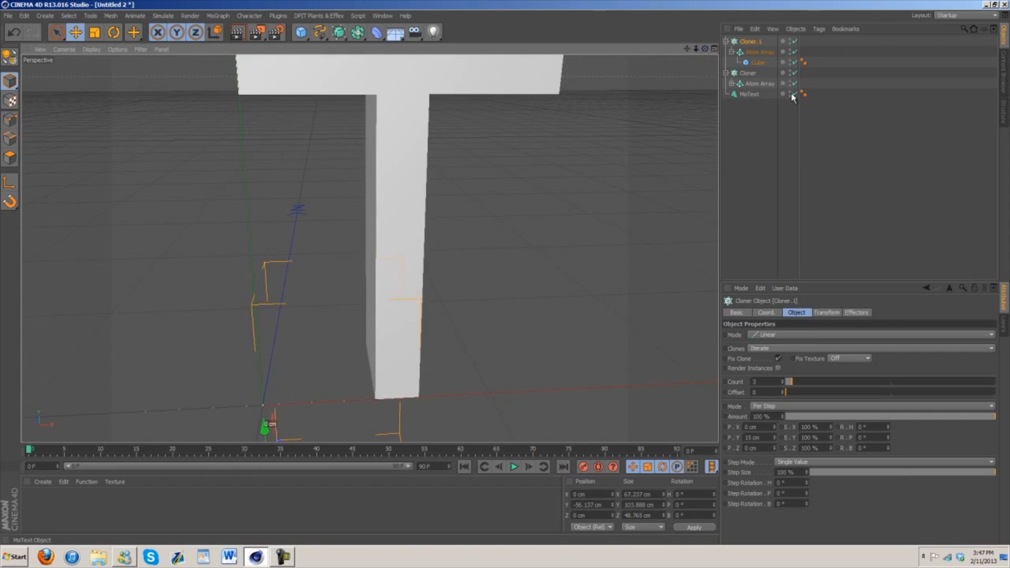
Disable the MoText and raise the stem Cloner's count to 9
{"action": "left_click", "coordinate": [794, 93]}
{"action": "left_click_drag", "start_coordinate": [783, 383], "coordinate": [782, 379]}
{"action": "left_click_drag", "start_coordinate": [701, 48], "coordinate": [506, 276]}
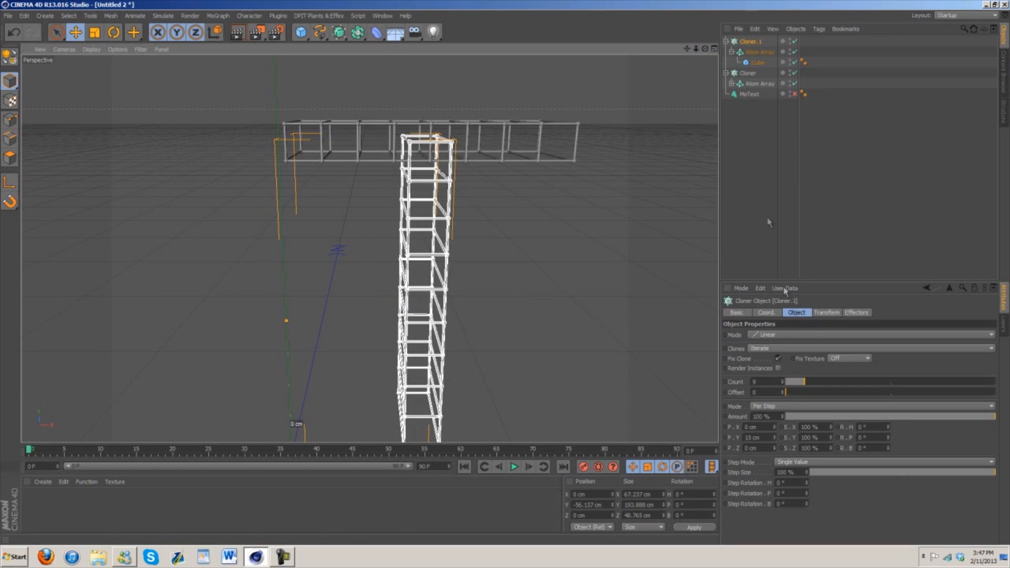
Shrink the stem cube's height to about 13.07 cm and set the stem Cloner's Y step to 13 cm
{"action": "left_click", "coordinate": [764, 62]}
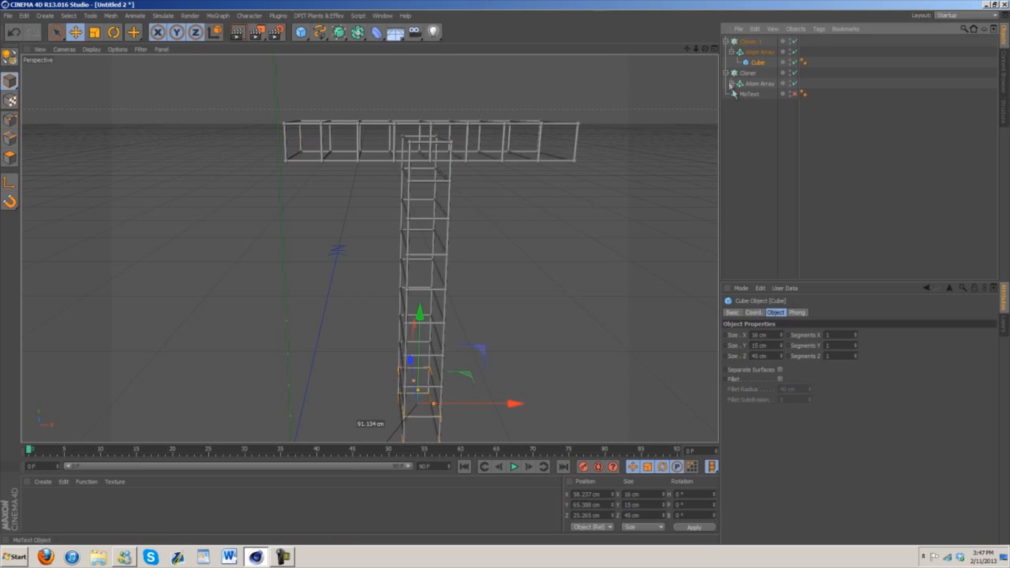
{"action": "left_click", "coordinate": [753, 52]}
{"action": "left_click", "coordinate": [749, 41]}
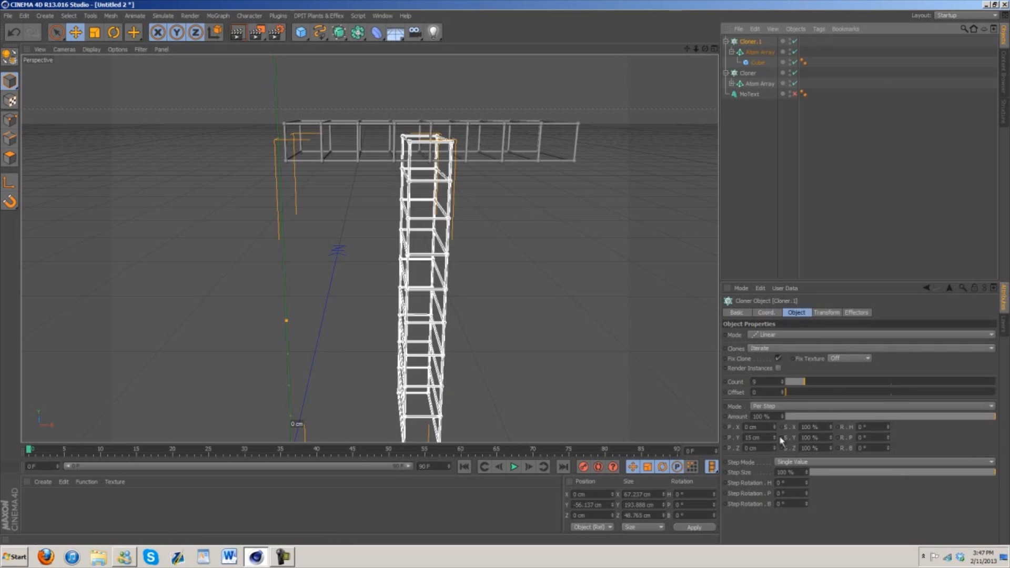
{"action": "left_click", "coordinate": [757, 62]}
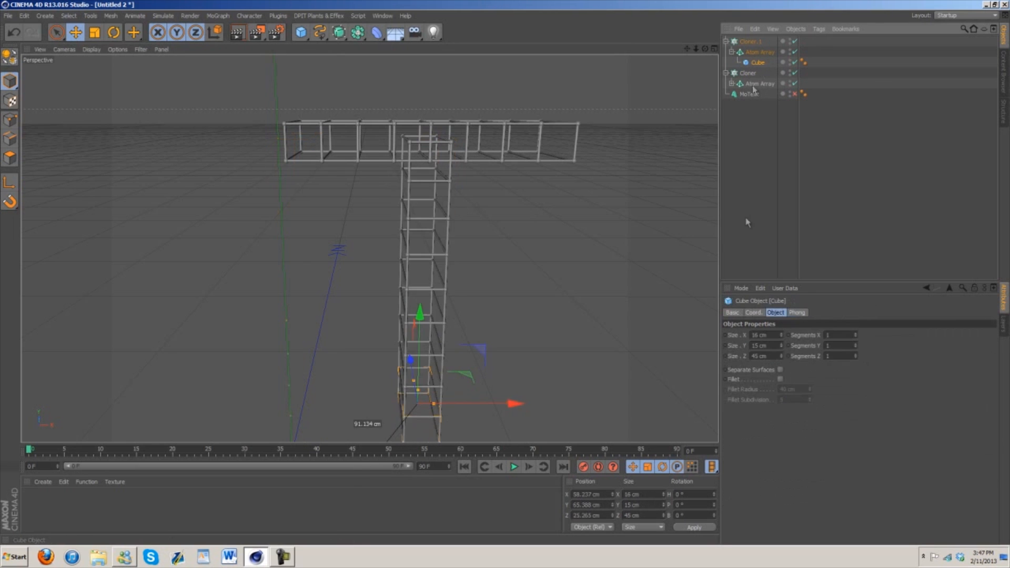
{"action": "left_click_drag", "start_coordinate": [419, 395], "coordinate": [419, 396]}
{"action": "left_click", "coordinate": [757, 51]}
{"action": "left_click", "coordinate": [750, 42]}
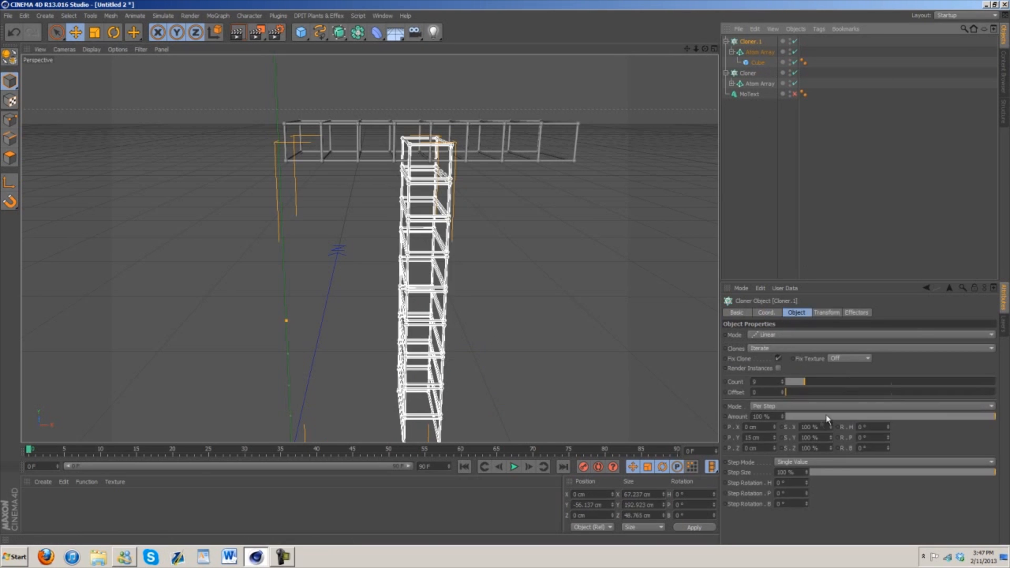
{"action": "left_click", "coordinate": [774, 440]}
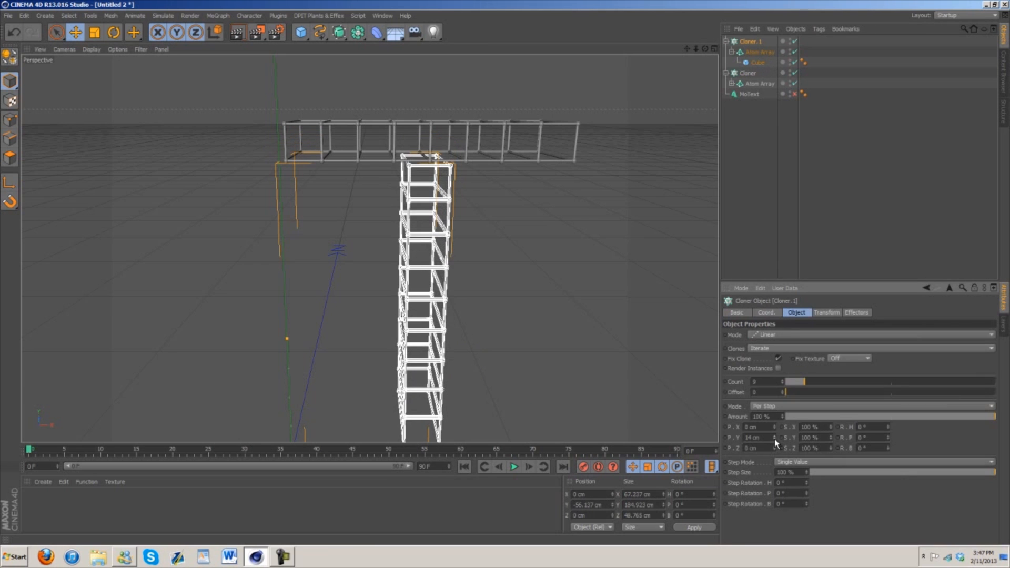
{"action": "left_click", "coordinate": [774, 439]}
Set the stem cube's Y size and the stem Cloner's Y step position to 14 cm
{"action": "left_click", "coordinate": [757, 63]}
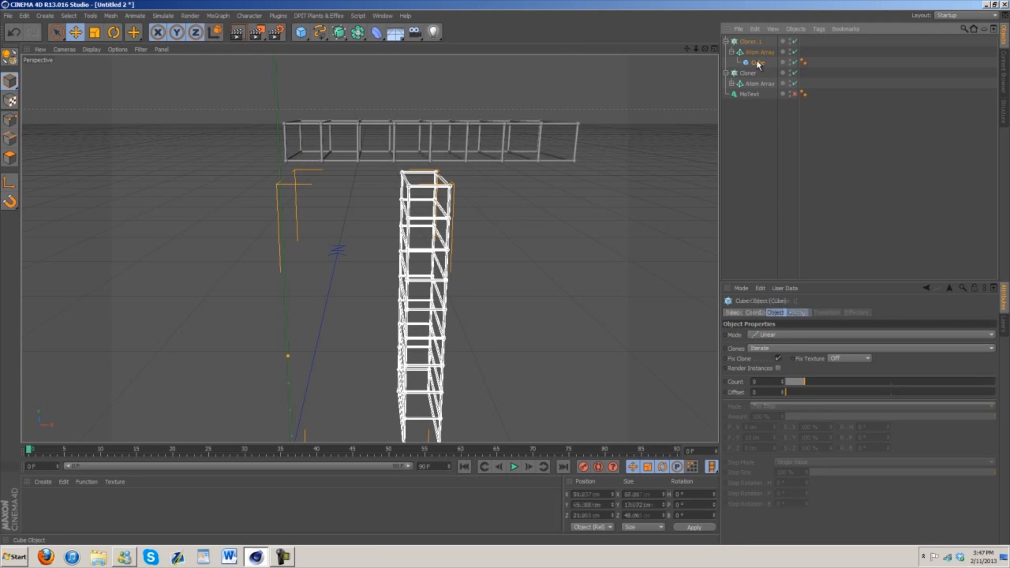
{"action": "left_click_drag", "start_coordinate": [753, 347], "coordinate": [926, 347]}
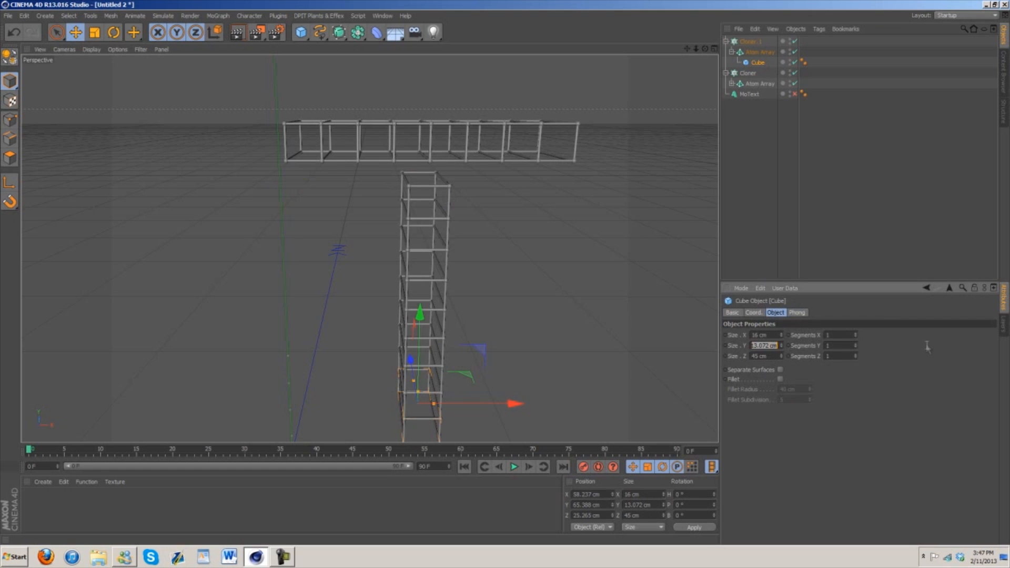
{"action": "left_click", "coordinate": [752, 42]}
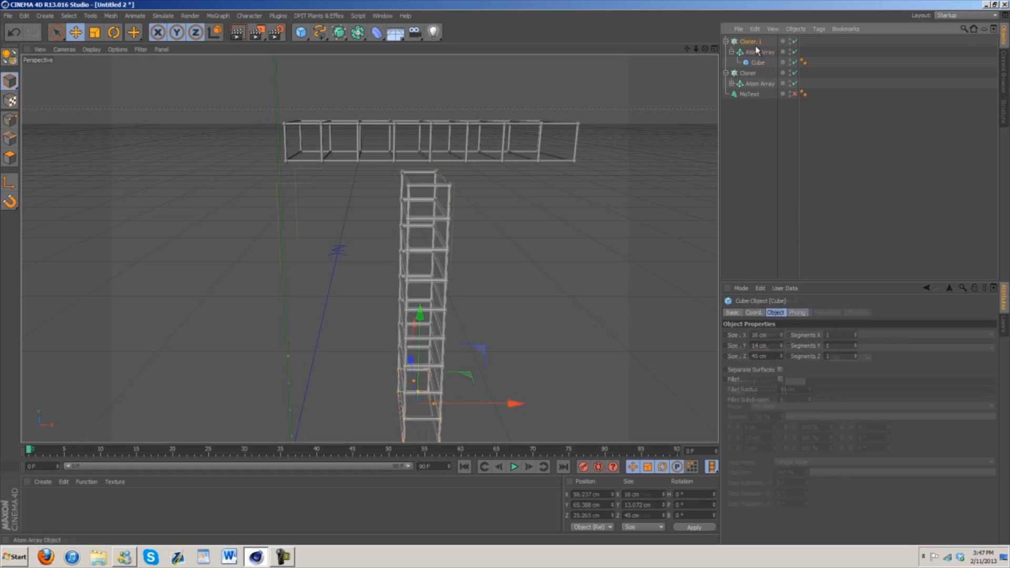
{"action": "left_click", "coordinate": [774, 436]}
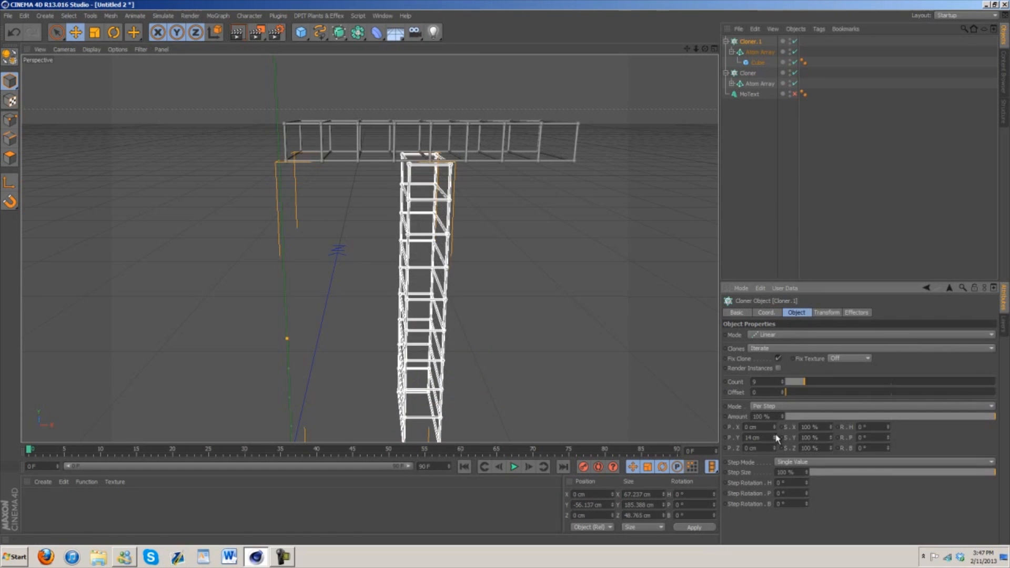
Raise the stem Cloner to about -54.7 cm in Y so it meets the crossbar, and deselect it
{"action": "left_click_drag", "start_coordinate": [705, 49], "coordinate": [498, 260]}
{"action": "left_click_drag", "start_coordinate": [298, 435], "coordinate": [298, 441]}
{"action": "left_click_drag", "start_coordinate": [705, 49], "coordinate": [508, 276]}
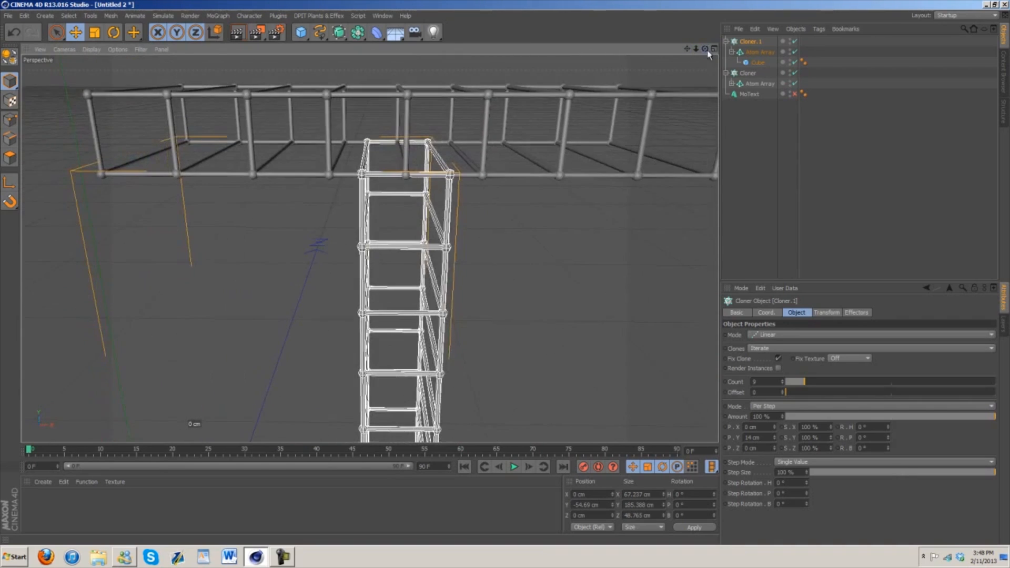
{"action": "left_click_drag", "start_coordinate": [698, 49], "coordinate": [506, 276]}
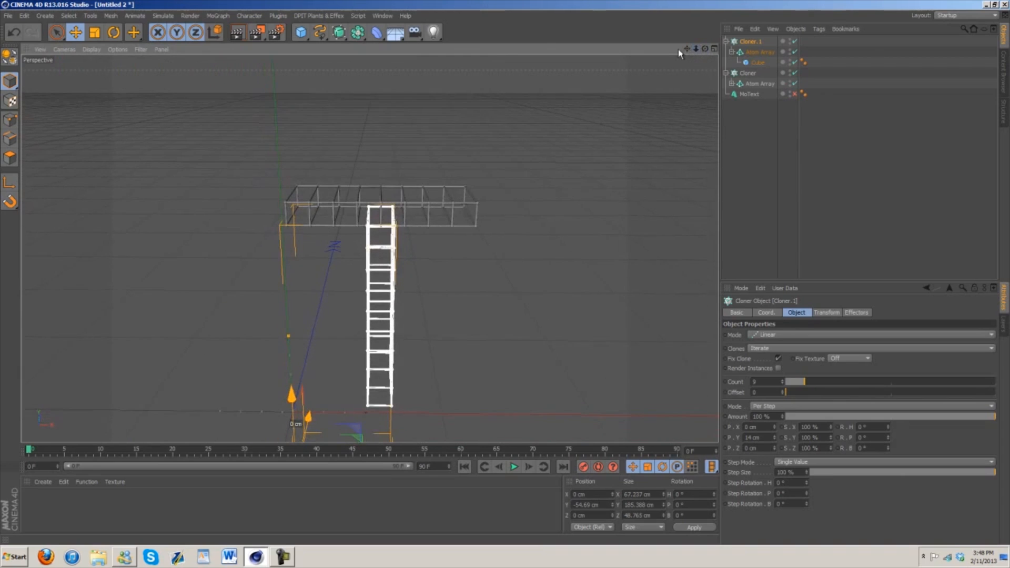
{"action": "left_click_drag", "start_coordinate": [685, 49], "coordinate": [505, 278]}
{"action": "left_click", "coordinate": [757, 139]}
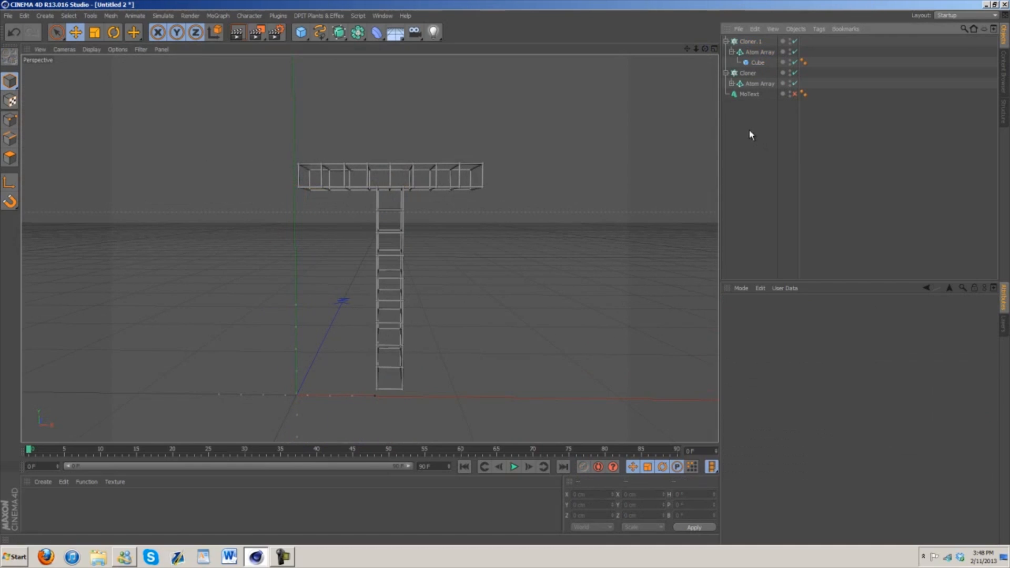
Collapse both Cloners in the object hierarchy, select the MoText and enable it again
{"action": "left_click", "coordinate": [726, 73]}
{"action": "left_click", "coordinate": [725, 41]}
{"action": "left_click", "coordinate": [749, 62]}
{"action": "left_click", "coordinate": [781, 62]}
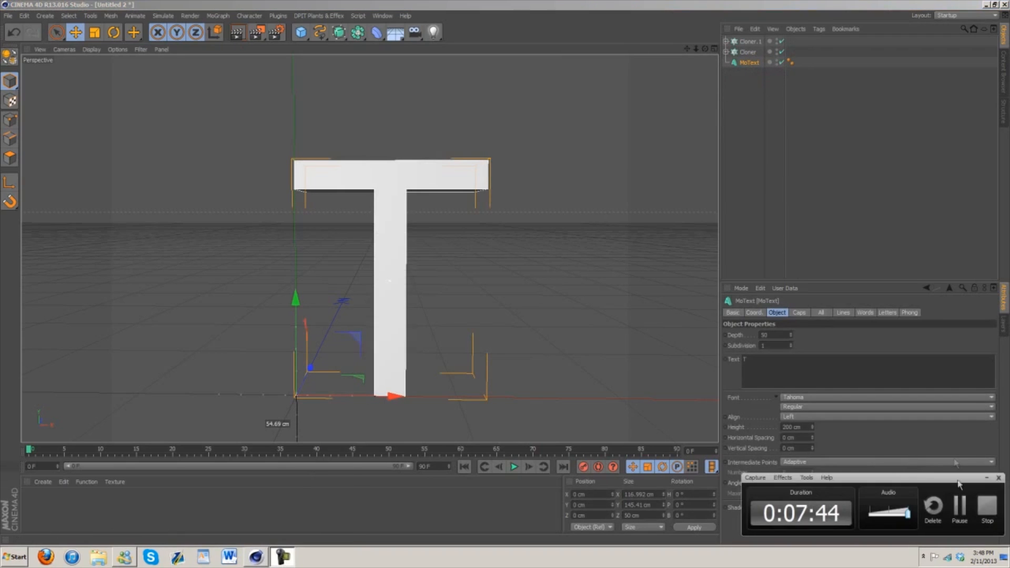
{"action": "left_click", "coordinate": [961, 505]}
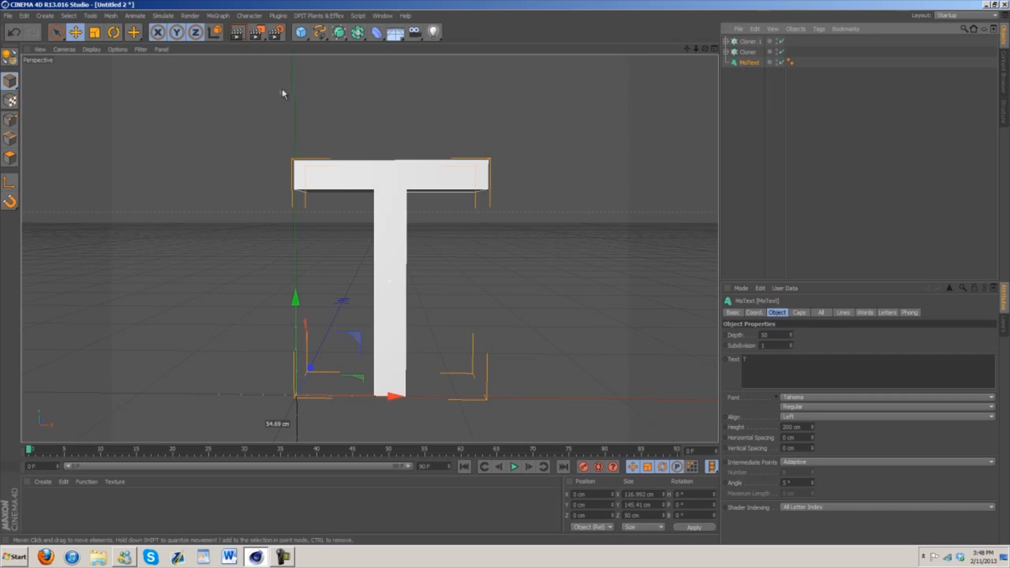
Try making the MoText editable for polygon editing, and undo the conversion
{"action": "left_click", "coordinate": [9, 59]}
{"action": "left_click", "coordinate": [418, 180]}
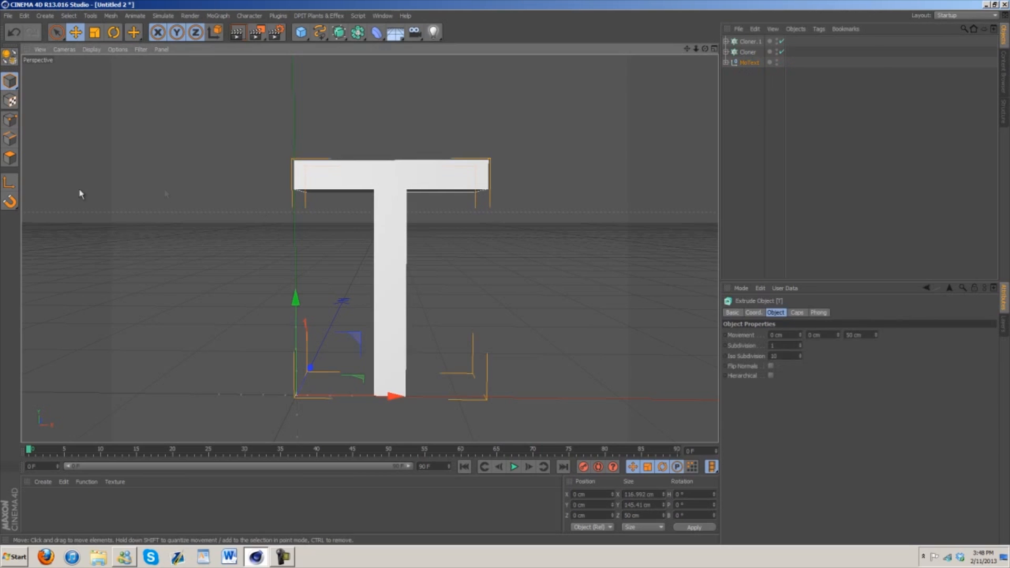
{"action": "left_click", "coordinate": [6, 161]}
{"action": "key", "text": "ctrl+z"}
{"action": "key", "text": "ctrl+z"}
{"action": "key", "text": "ctrl+z"}
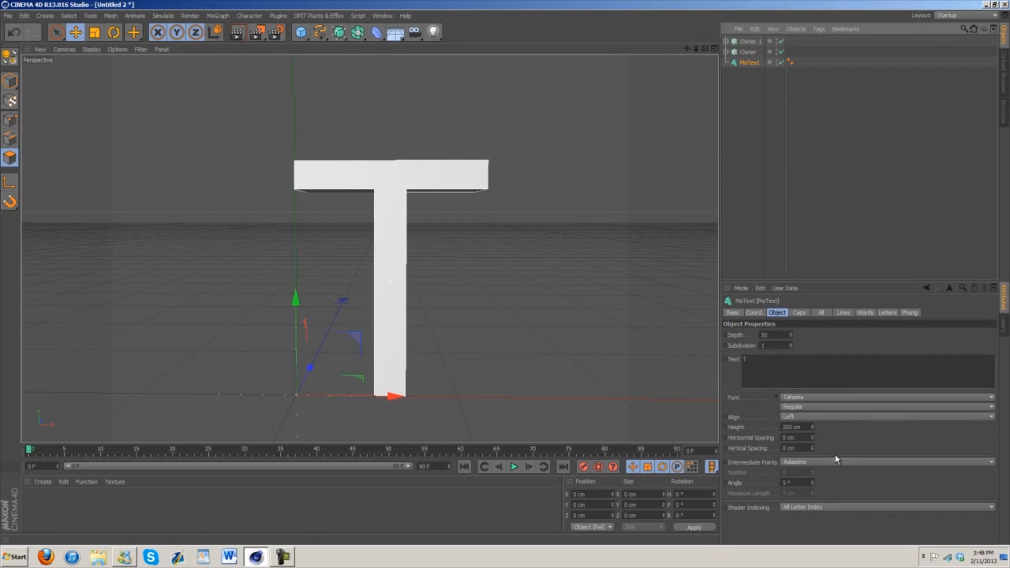
Set the MoText's cap type to Quadrangles with a regular grid and a grid width of 2.01 cm
{"action": "left_click", "coordinate": [799, 312]}
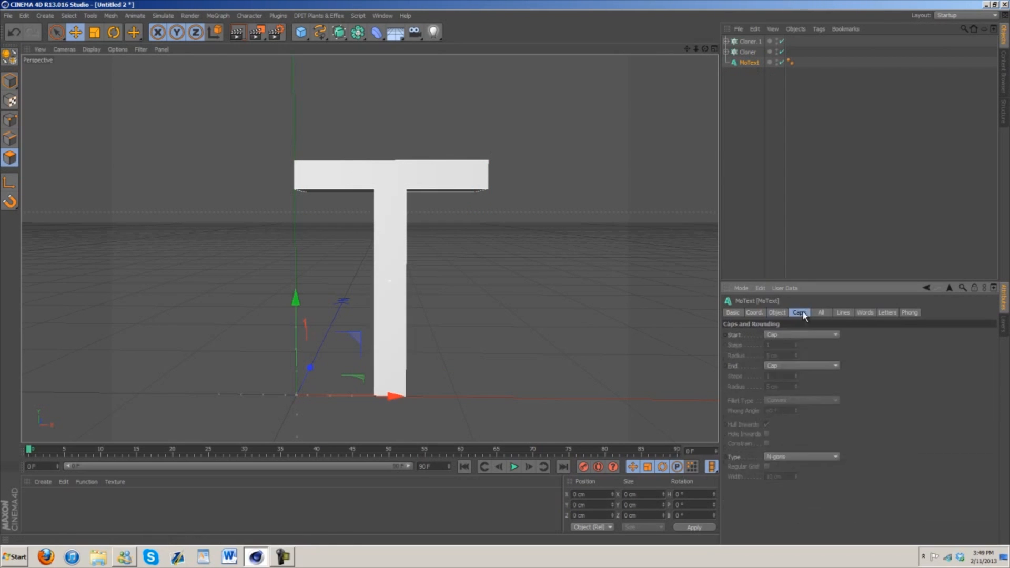
{"action": "left_click", "coordinate": [804, 456]}
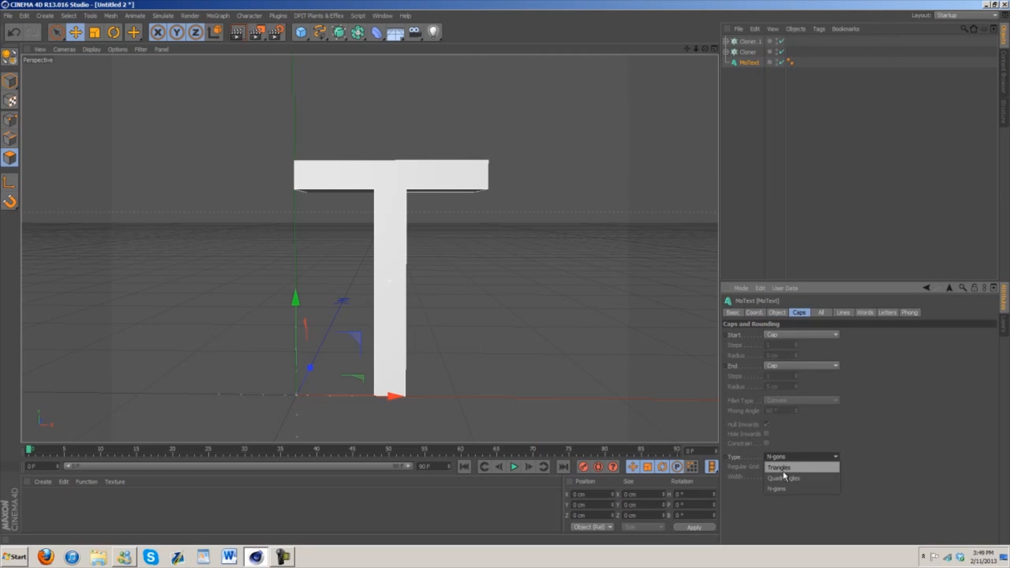
{"action": "left_click", "coordinate": [787, 479]}
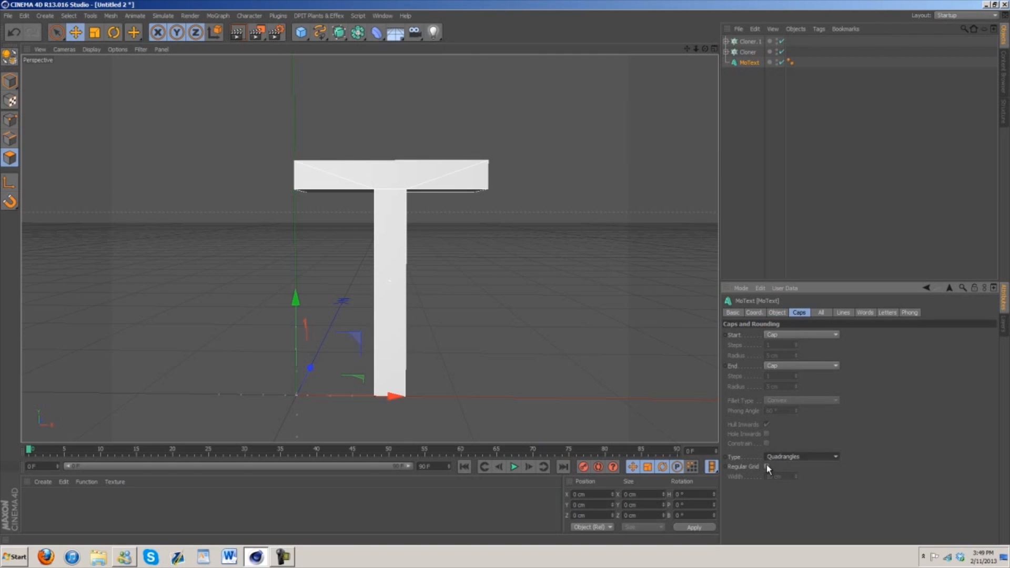
{"action": "left_click", "coordinate": [766, 466]}
{"action": "left_click_drag", "start_coordinate": [696, 46], "coordinate": [808, 421]}
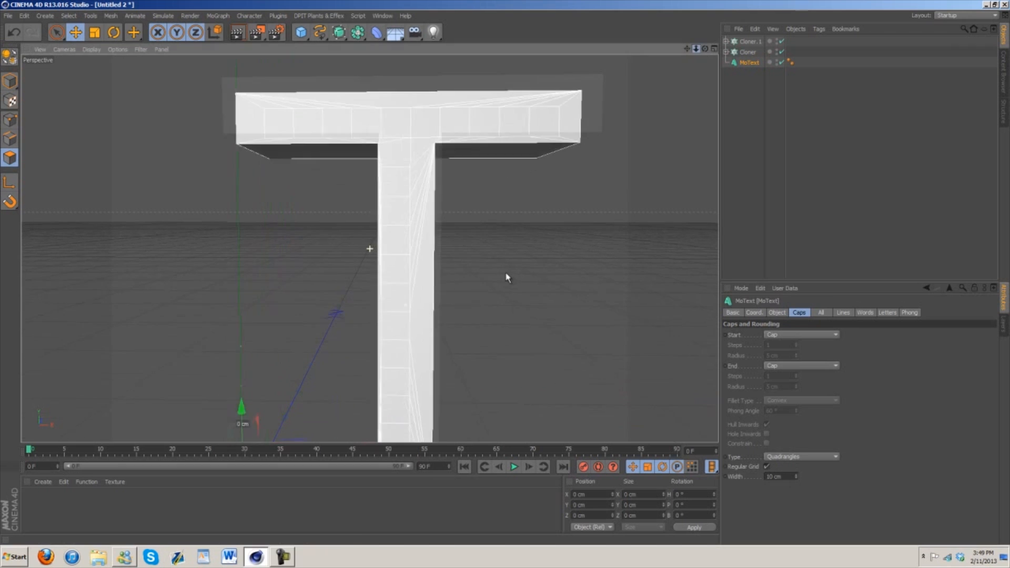
{"action": "left_click_drag", "start_coordinate": [794, 476], "coordinate": [794, 481]}
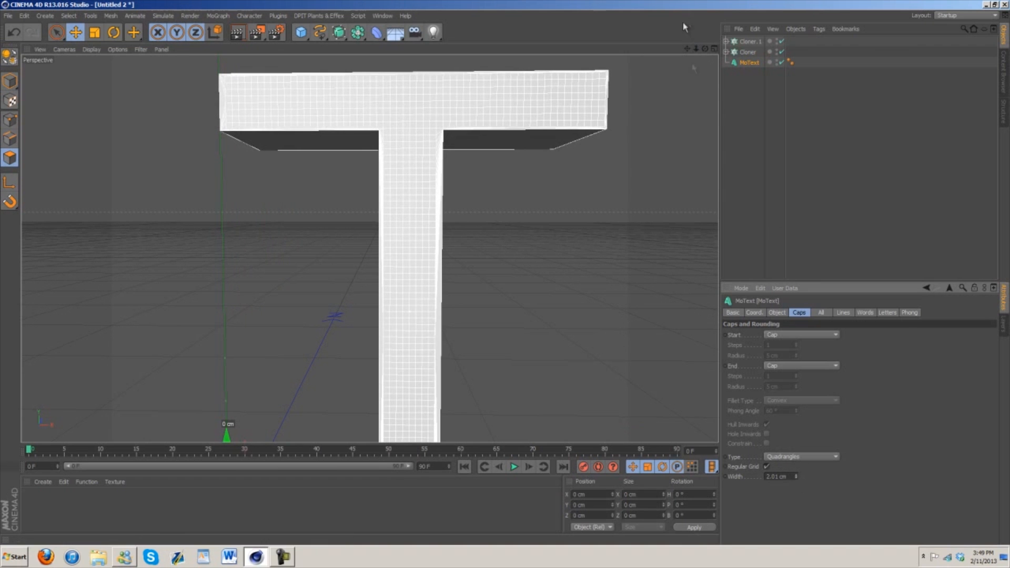
Set the MoText's end cap to Fillet Cap with a radius of 4 cm
{"action": "left_click_drag", "start_coordinate": [687, 49], "coordinate": [507, 277]}
{"action": "left_click", "coordinate": [800, 365]}
{"action": "left_click", "coordinate": [791, 411]}
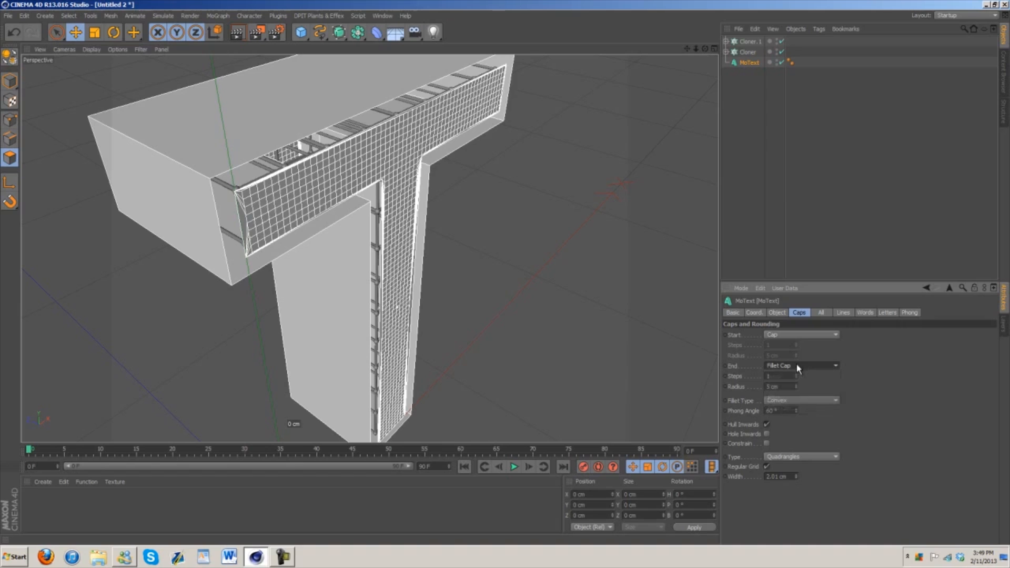
{"action": "left_click", "coordinate": [796, 383]}
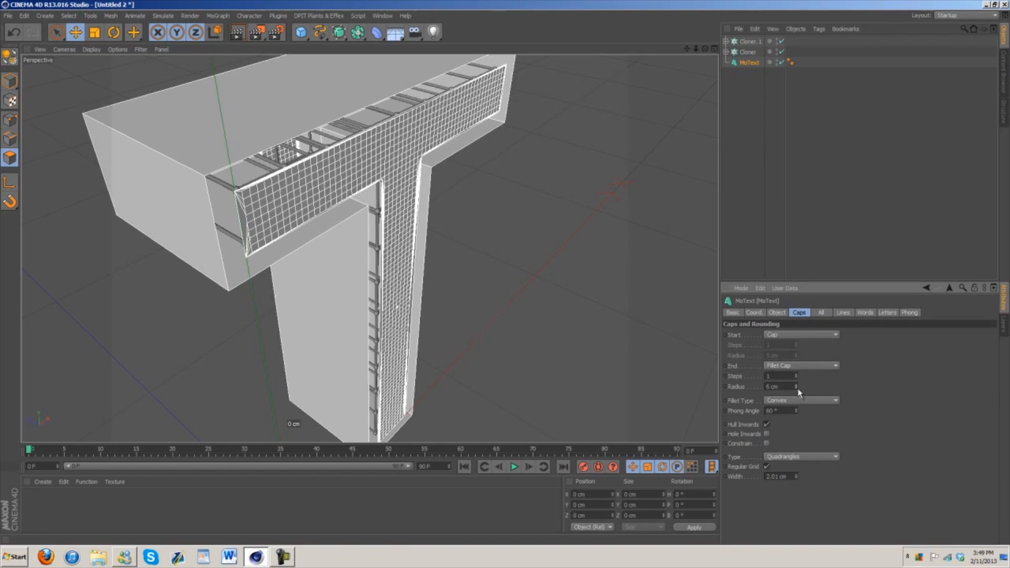
{"action": "left_click", "coordinate": [796, 388]}
{"action": "left_click", "coordinate": [796, 388]}
Change the MoText's end cap to Fillet and its start cap to Fillet Cap
{"action": "left_click", "coordinate": [793, 368]}
{"action": "left_click", "coordinate": [785, 394]}
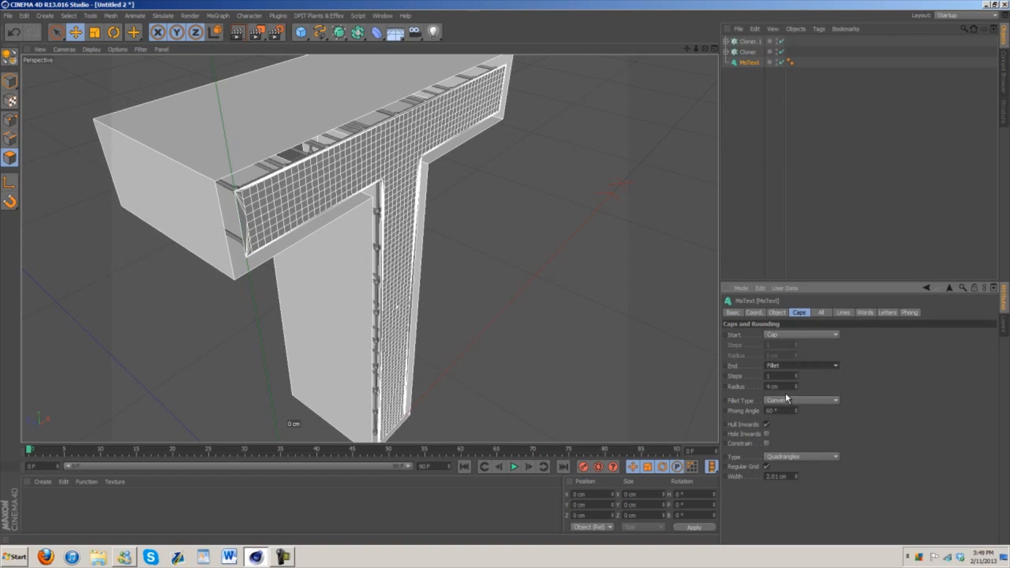
{"action": "left_click", "coordinate": [807, 334]}
{"action": "left_click", "coordinate": [792, 359]}
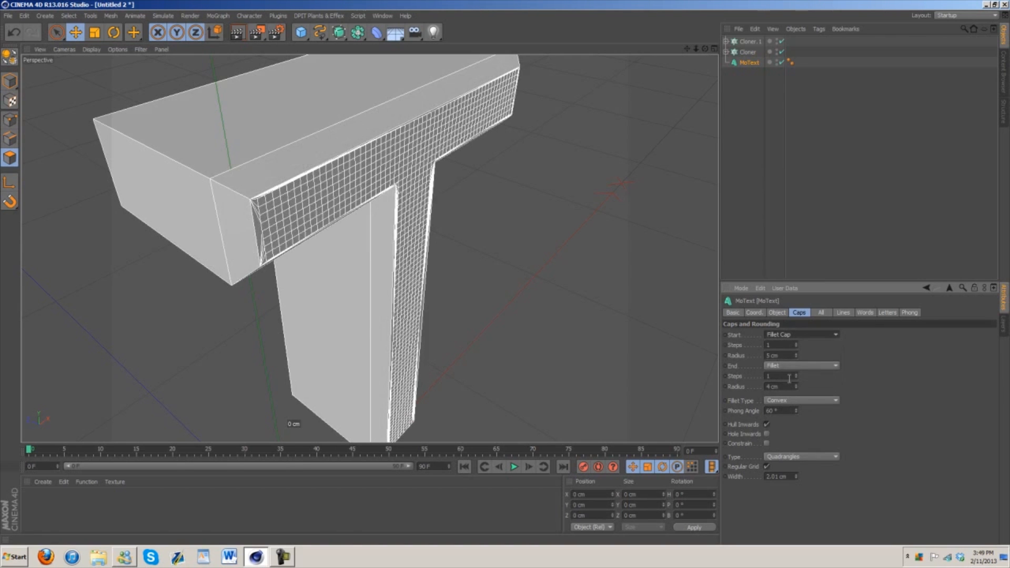
Switch the MoText's end cap back to Fillet Cap and inspect the letter's edges
{"action": "left_click_drag", "start_coordinate": [703, 49], "coordinate": [506, 272]}
{"action": "left_click", "coordinate": [771, 365]}
{"action": "left_click", "coordinate": [779, 392]}
{"action": "left_click_drag", "start_coordinate": [505, 278], "coordinate": [503, 272]}
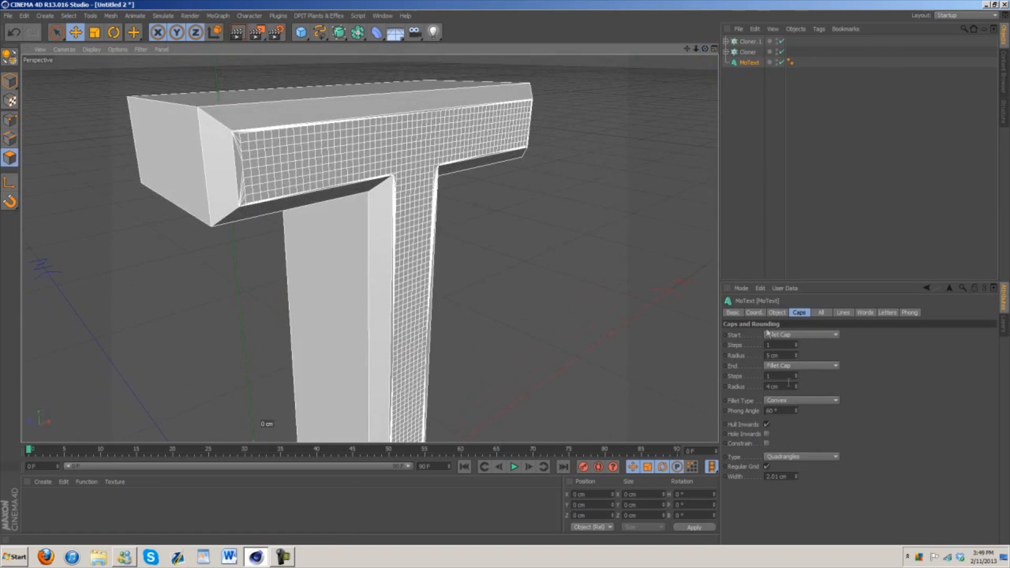
Set the MoText's start and end fillet radii to 2 cm and enable Constrain
{"action": "left_click", "coordinate": [767, 443]}
{"action": "left_click", "coordinate": [767, 443]}
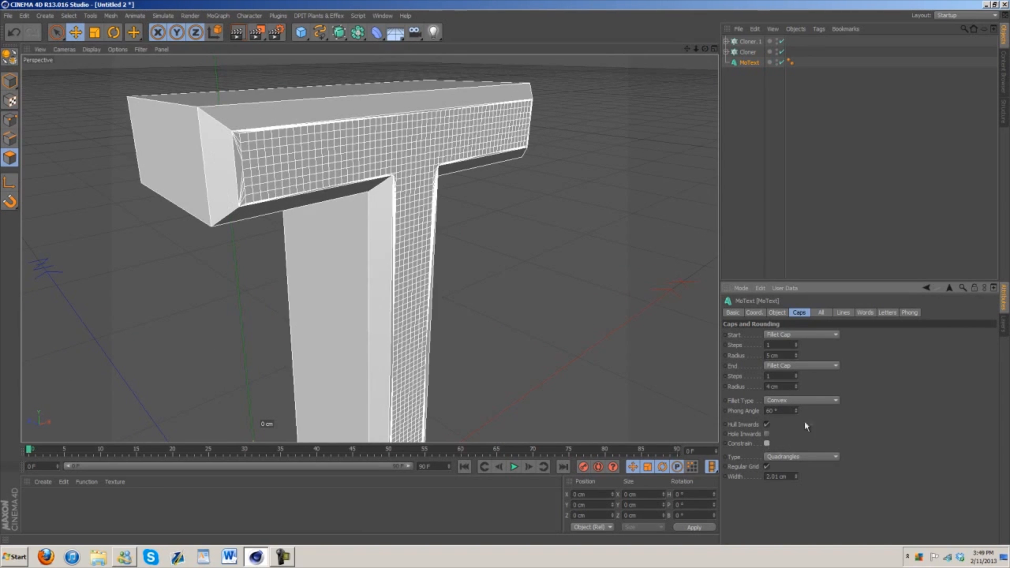
{"action": "left_click", "coordinate": [796, 389]}
{"action": "left_click", "coordinate": [796, 389]}
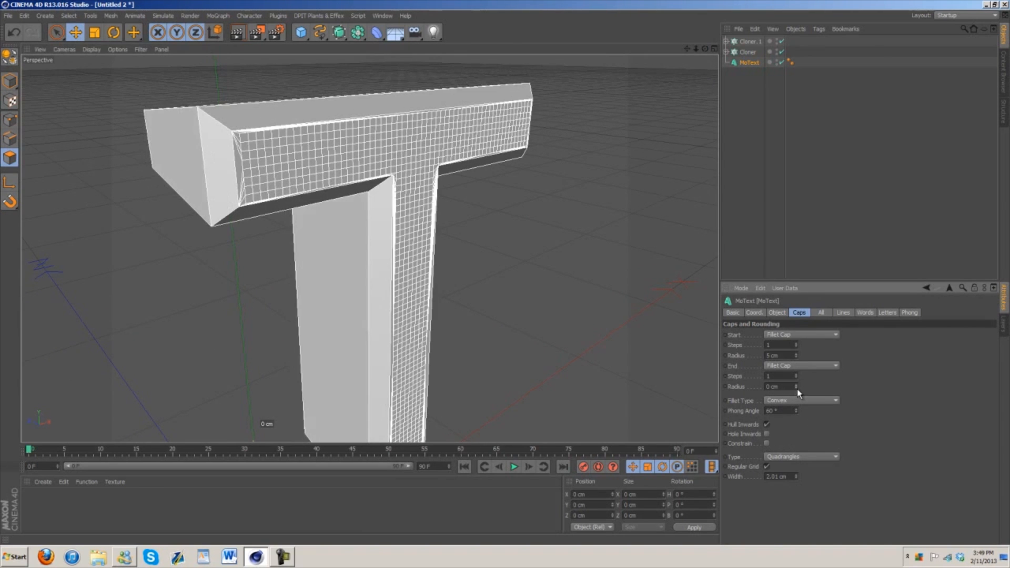
{"action": "left_click", "coordinate": [796, 357]}
{"action": "left_click", "coordinate": [796, 357]}
{"action": "left_click", "coordinate": [796, 356]}
{"action": "left_click", "coordinate": [796, 356]}
{"action": "left_click", "coordinate": [796, 353]}
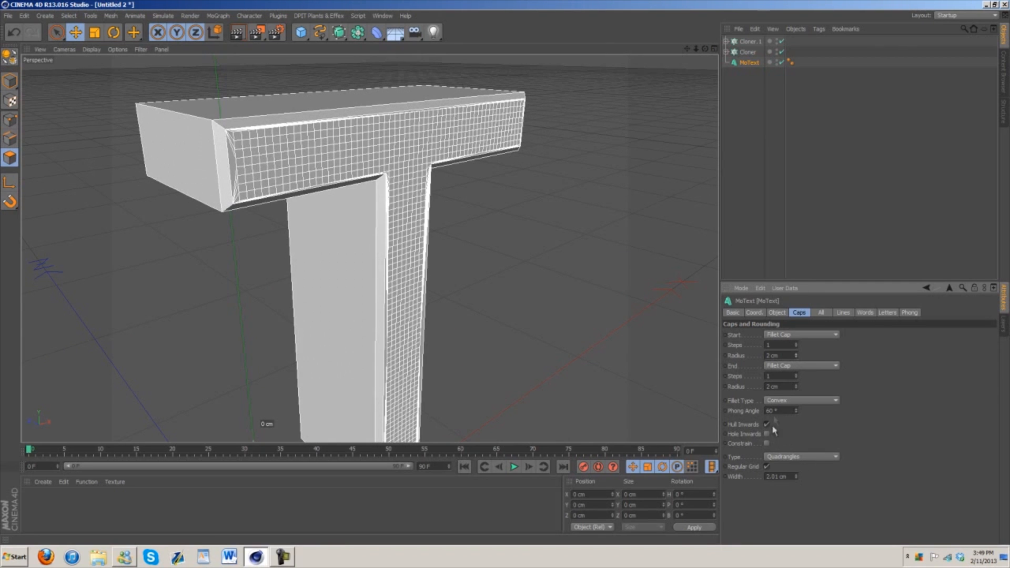
{"action": "left_click", "coordinate": [768, 444]}
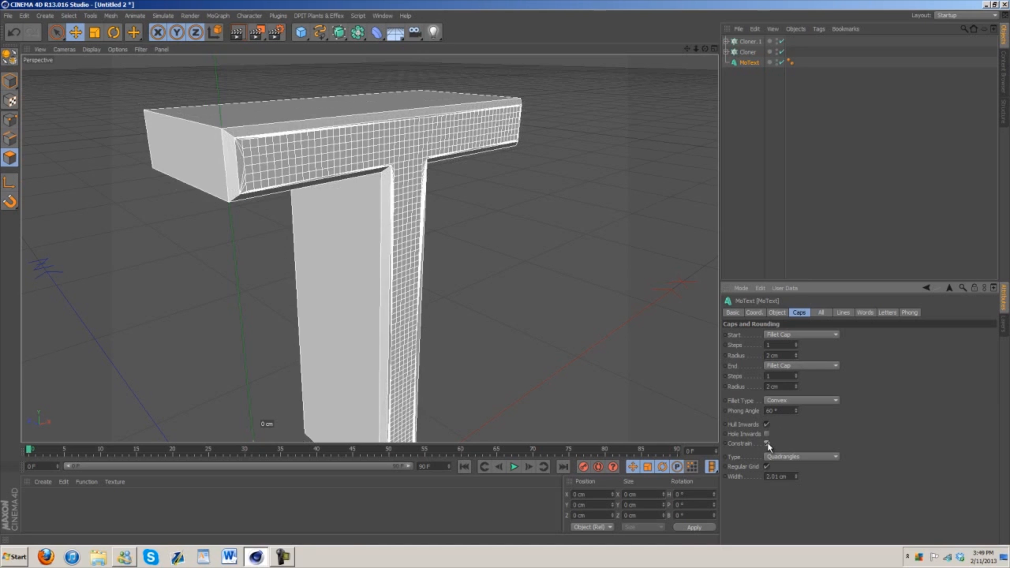
{"action": "left_click_drag", "start_coordinate": [705, 49], "coordinate": [505, 273]}
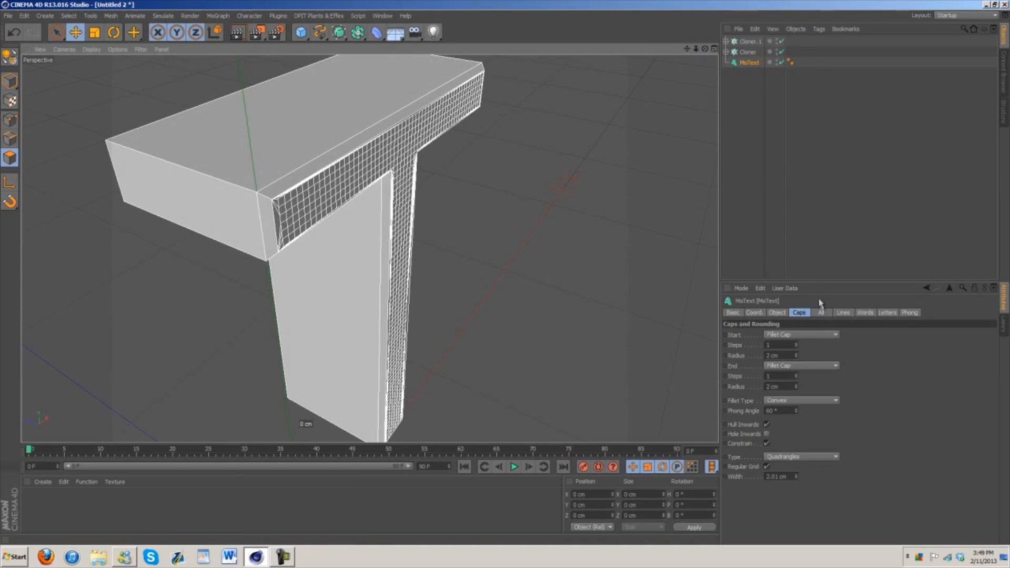
Try Natural intermediate points on the MoText, raising their number to 38, and inspect the side segments
{"action": "left_click", "coordinate": [841, 313]}
{"action": "left_click", "coordinate": [777, 312]}
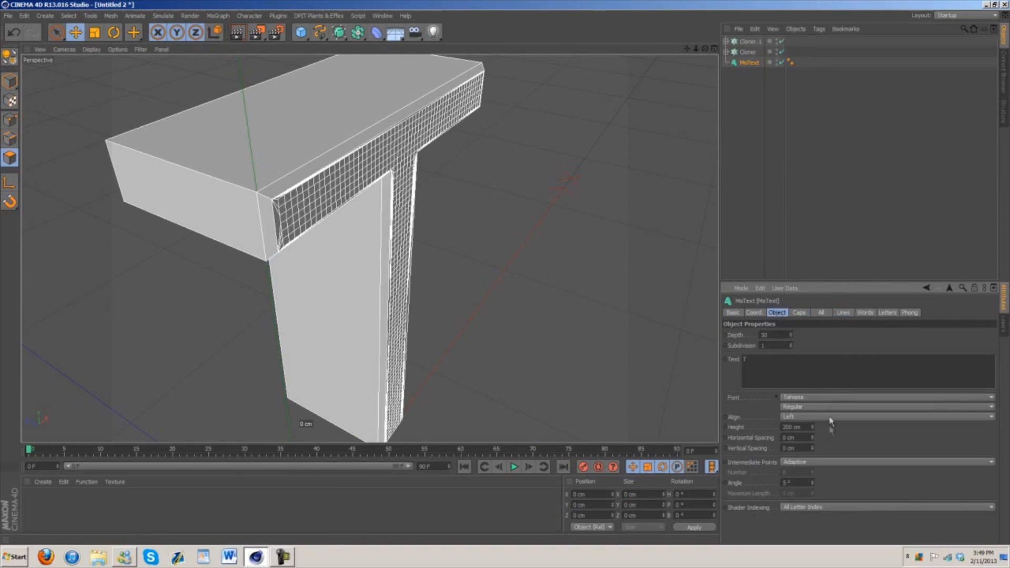
{"action": "left_click", "coordinate": [807, 462]}
{"action": "left_click", "coordinate": [808, 478]}
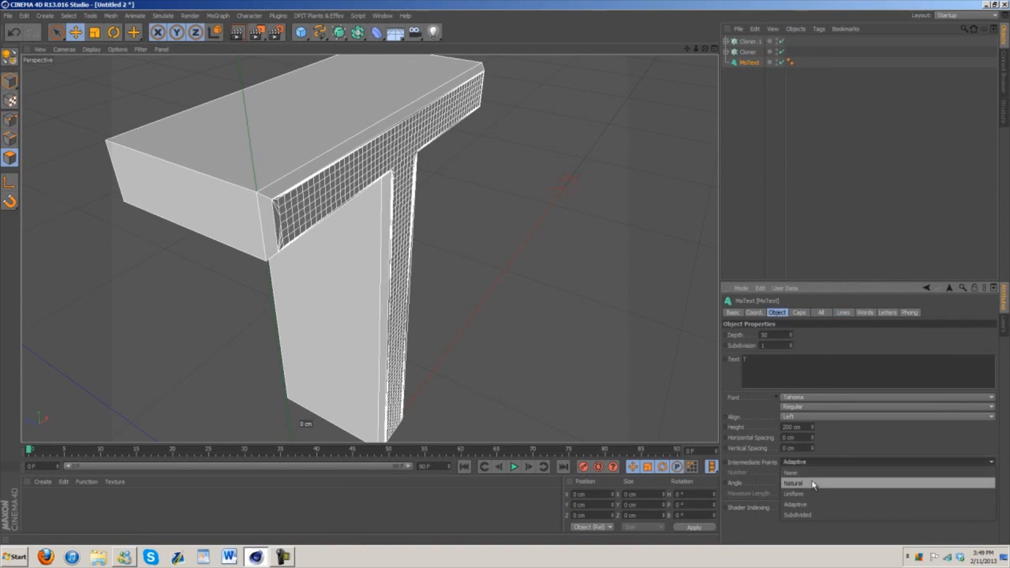
{"action": "left_click", "coordinate": [814, 463]}
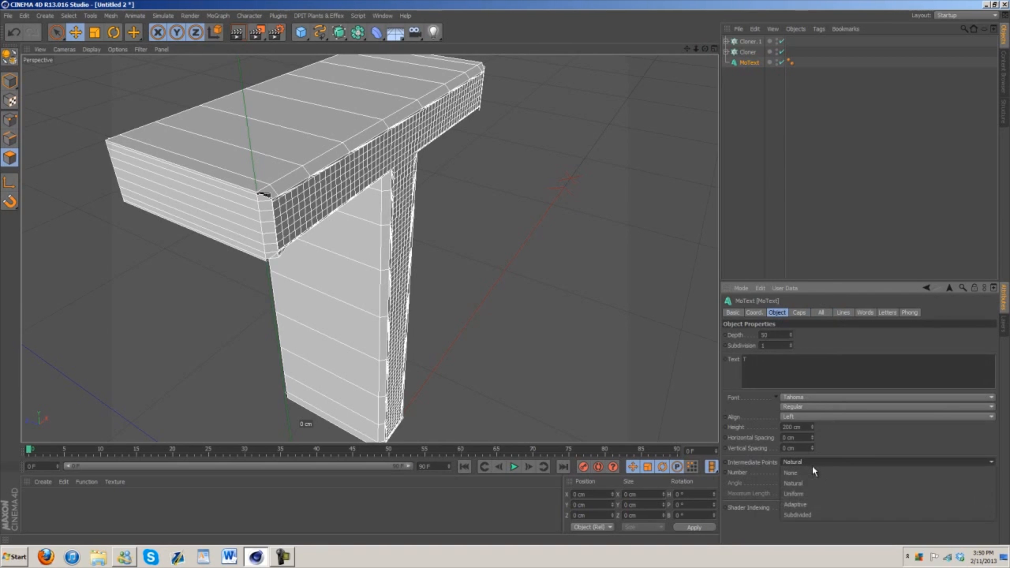
{"action": "left_click", "coordinate": [811, 466]}
{"action": "left_click", "coordinate": [812, 470]}
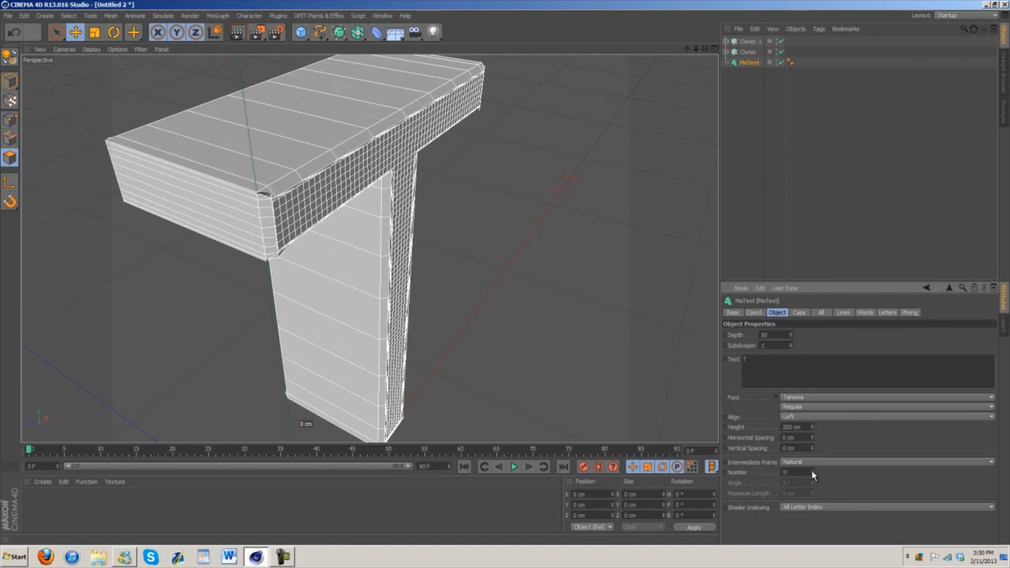
{"action": "left_click_drag", "start_coordinate": [811, 469], "coordinate": [808, 453]}
{"action": "left_click_drag", "start_coordinate": [704, 48], "coordinate": [504, 272]}
{"action": "left_click_drag", "start_coordinate": [687, 49], "coordinate": [805, 291]}
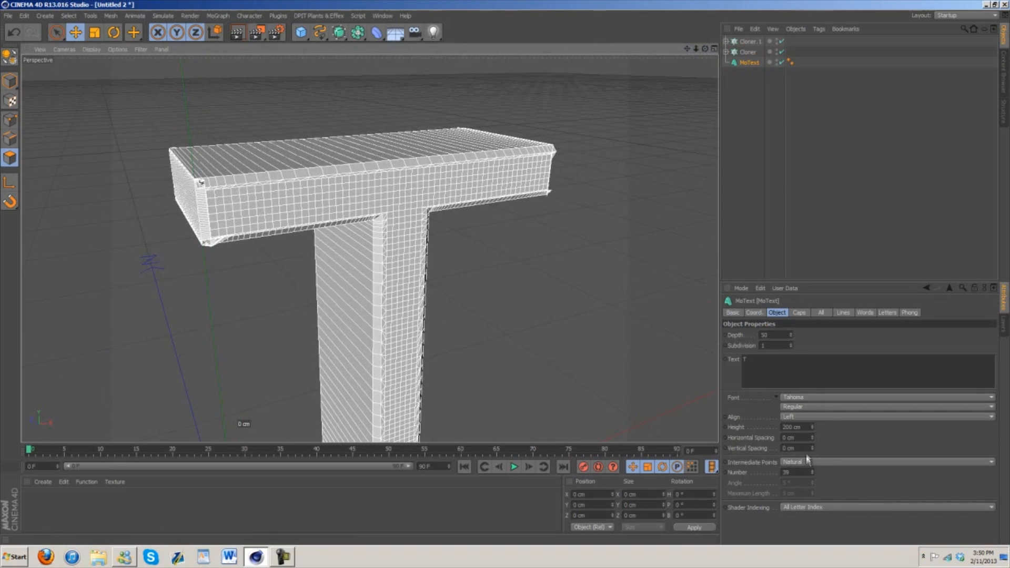
{"action": "left_click", "coordinate": [812, 474]}
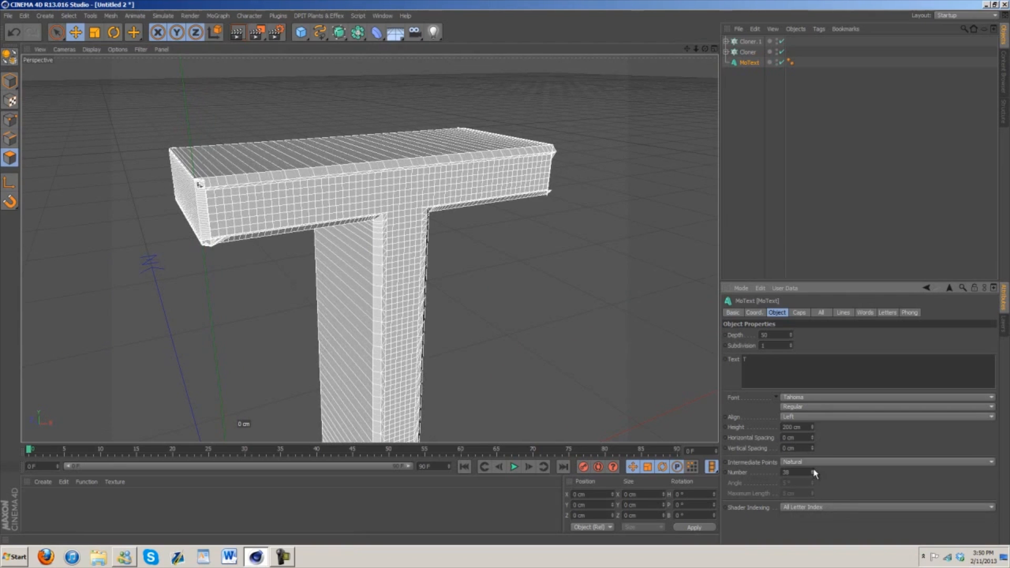
Set the MoText's intermediate points to Subdivided and increase the maximum length for wider side segments
{"action": "left_click", "coordinate": [817, 463]}
{"action": "left_click", "coordinate": [817, 463]}
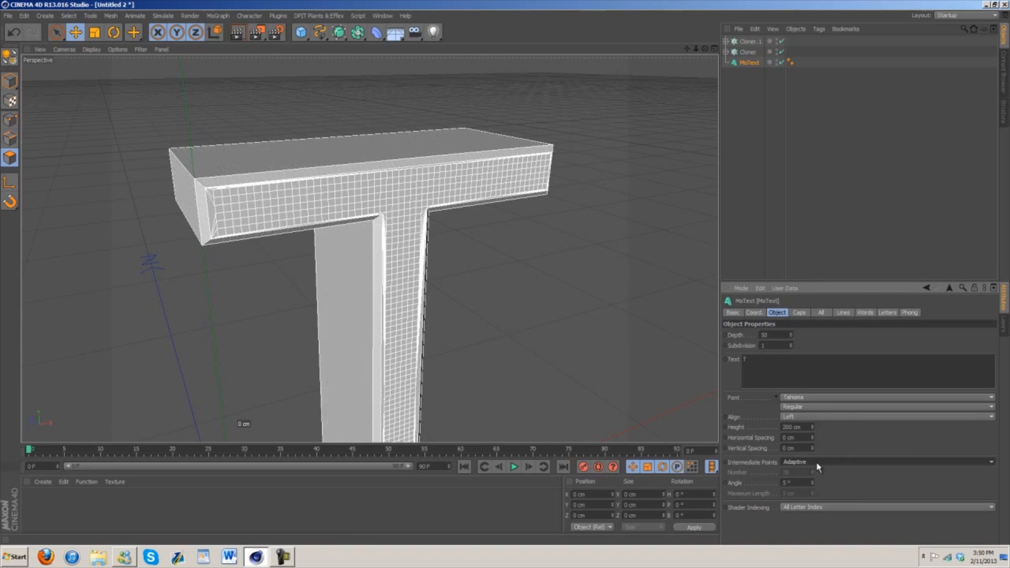
{"action": "left_click", "coordinate": [818, 463]}
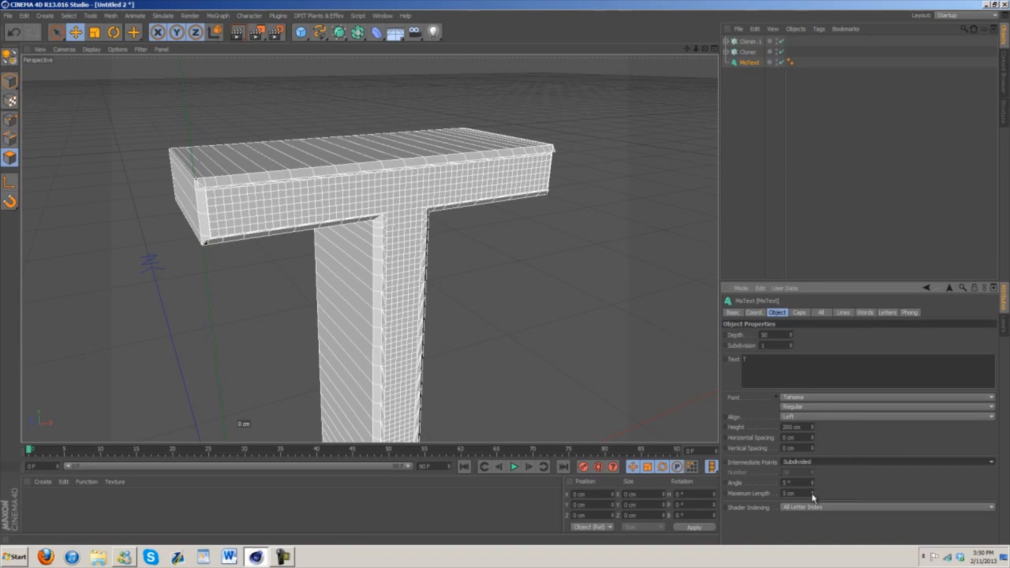
{"action": "left_click_drag", "start_coordinate": [814, 494], "coordinate": [814, 491]}
{"action": "left_click_drag", "start_coordinate": [704, 49], "coordinate": [507, 277]}
Make the MoText editable, unfold its hierarchy and delete the separate MoText.1 spline
{"action": "key", "text": "c"}
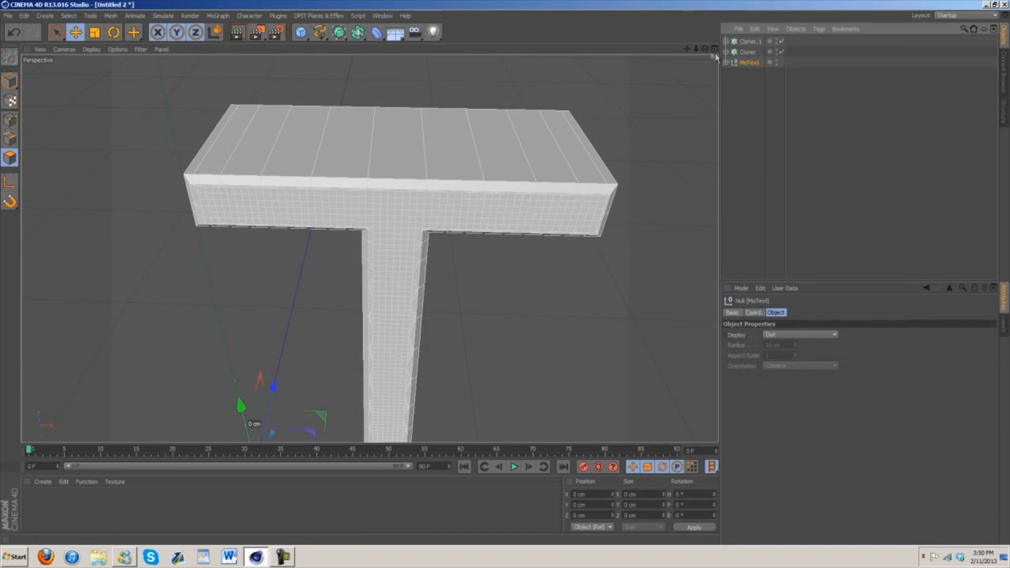
{"action": "left_click_drag", "start_coordinate": [704, 48], "coordinate": [508, 277]}
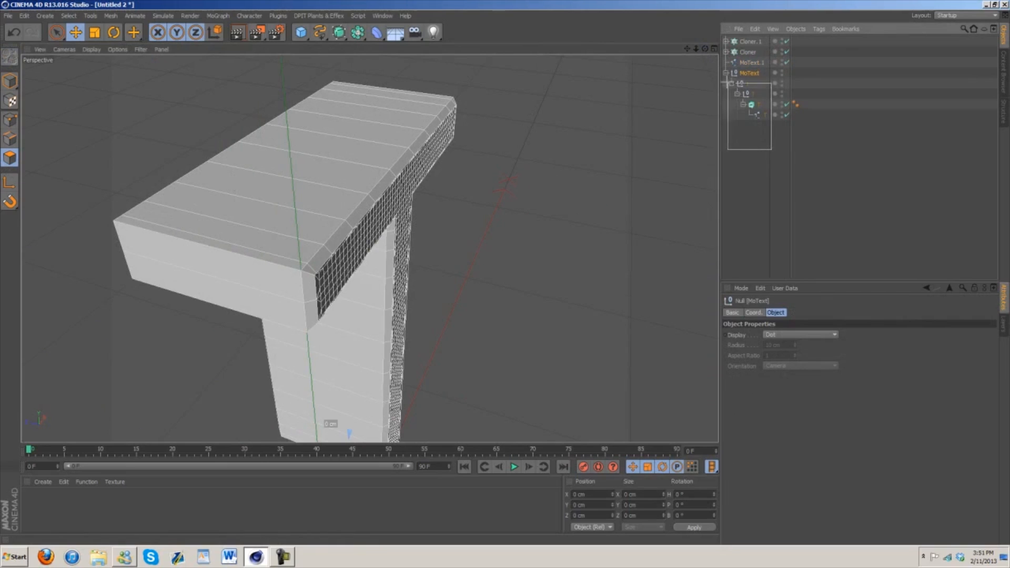
{"action": "left_click_drag", "start_coordinate": [728, 82], "coordinate": [718, 72]}
{"action": "left_click", "coordinate": [756, 65]}
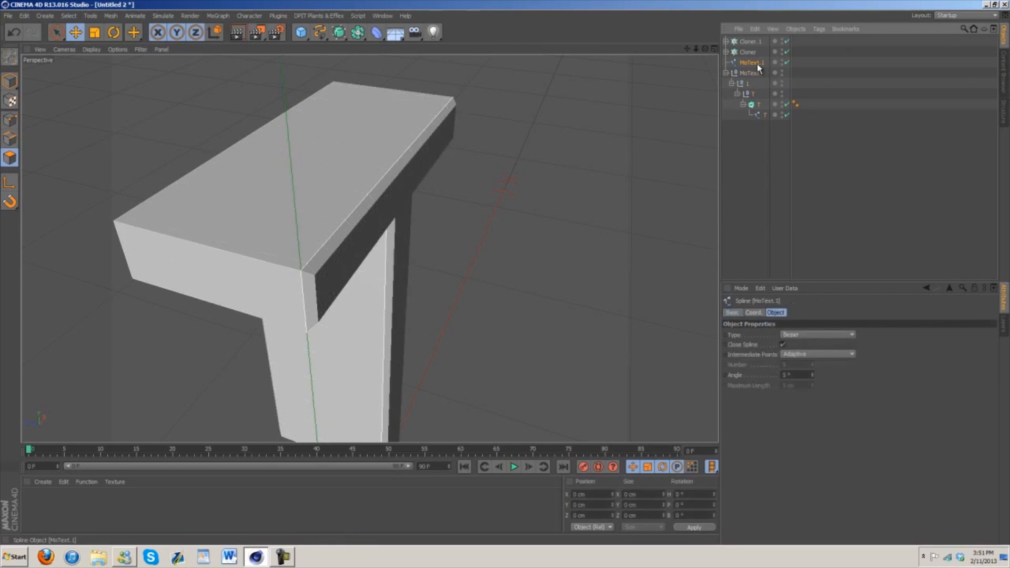
{"action": "key", "text": "Delete"}
Make the T Extrude object inside the MoText hierarchy editable and unfold its rounding objects
{"action": "left_click", "coordinate": [744, 64]}
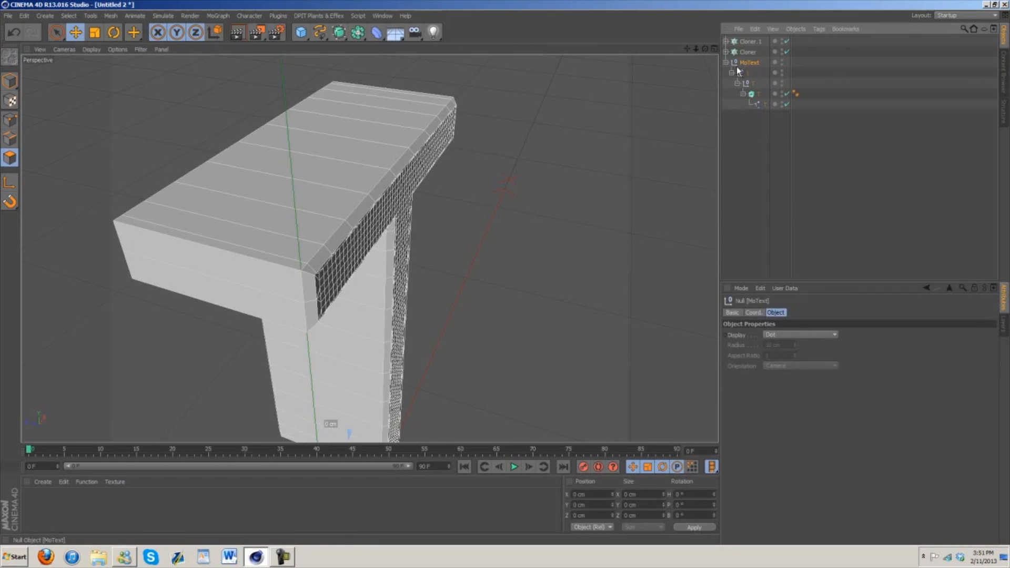
{"action": "left_click", "coordinate": [750, 93]}
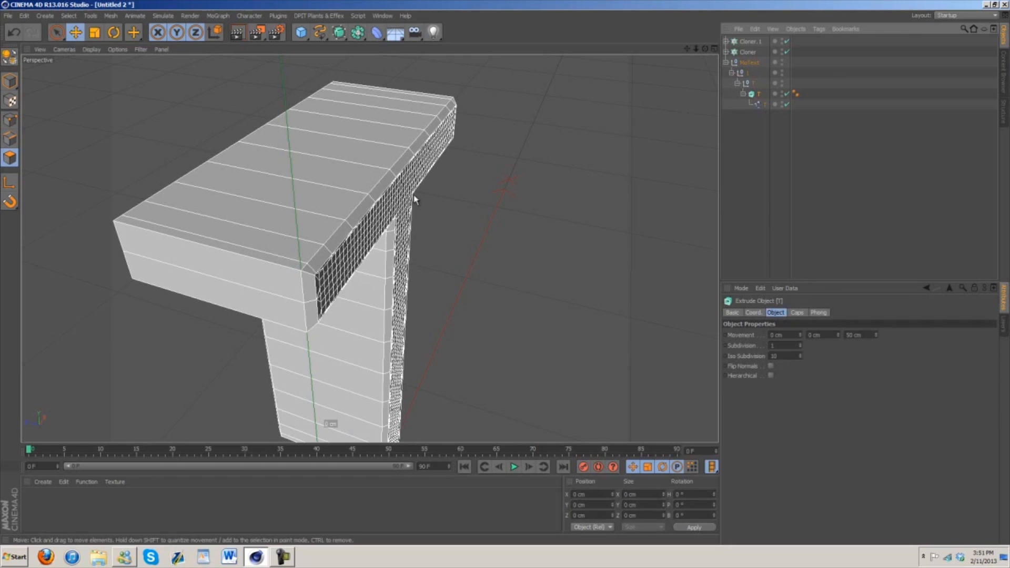
{"action": "left_click", "coordinate": [9, 56]}
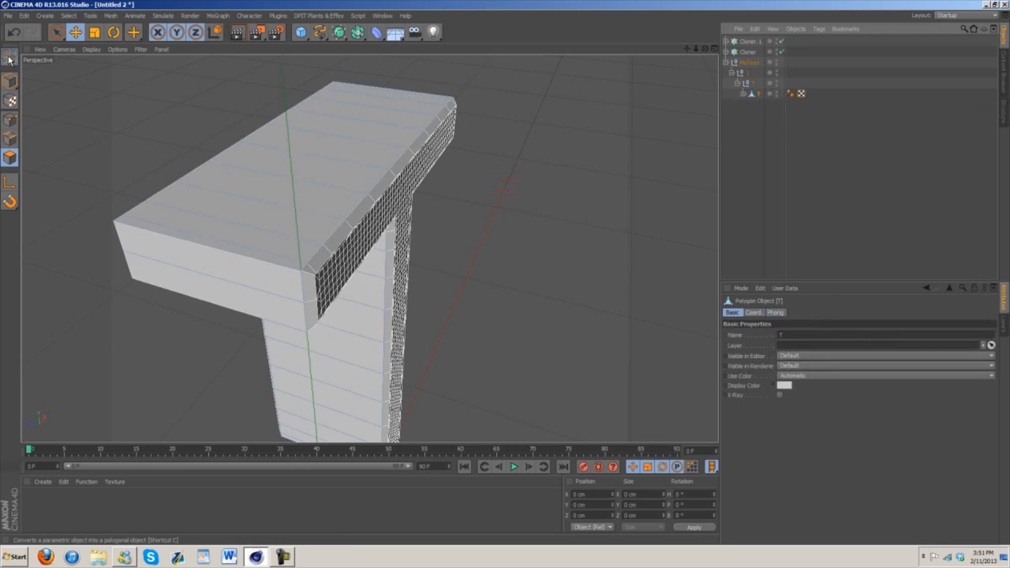
{"action": "left_click", "coordinate": [742, 94]}
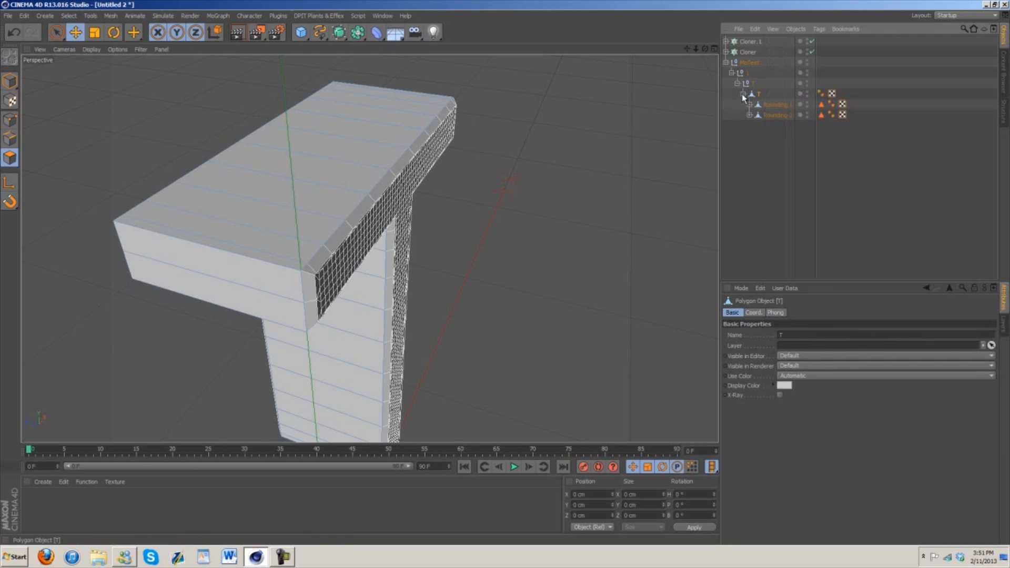
Try to merge the MoText hierarchy down to Rounding 1 and Rounding 2 into one object, and undo the merge
{"action": "left_click_drag", "start_coordinate": [781, 149], "coordinate": [727, 64]}
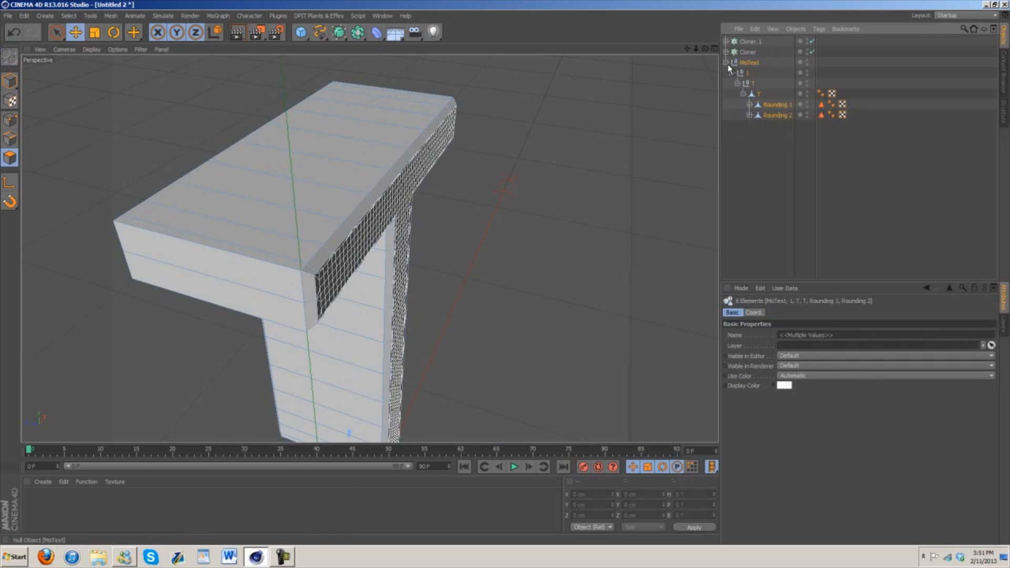
{"action": "right_click", "coordinate": [762, 71]}
{"action": "left_click", "coordinate": [820, 337]}
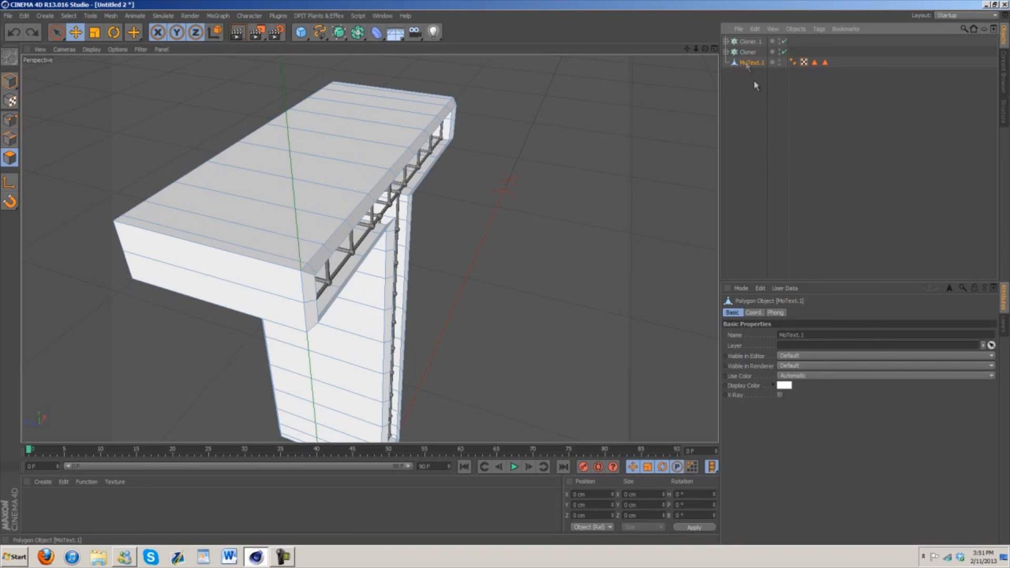
{"action": "key", "text": "ctrl+z"}
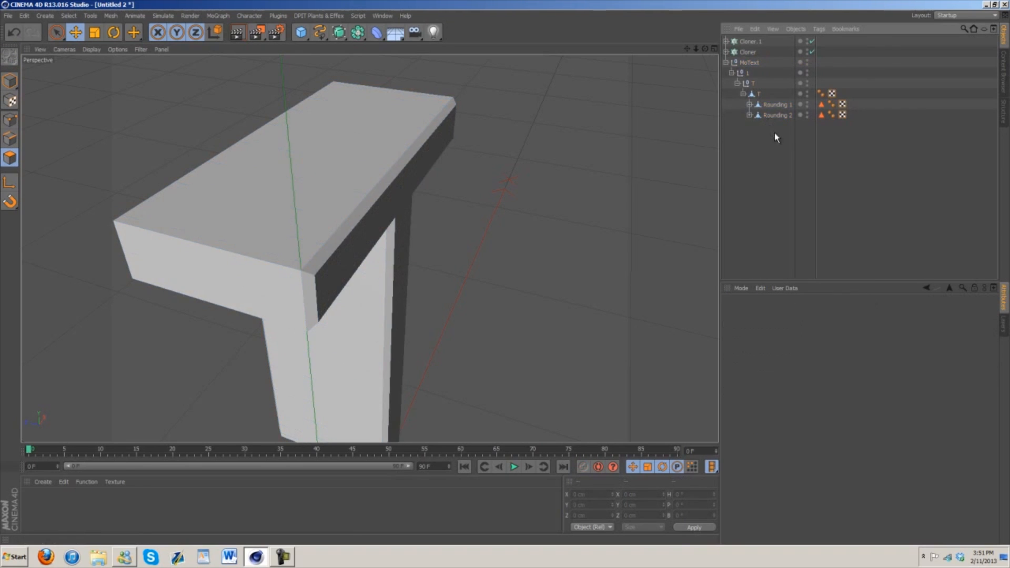
Unfold both roundings, select the whole MoText hierarchy including the caps, and merge it with Connect Objects + Delete
{"action": "left_click", "coordinate": [748, 114]}
{"action": "left_click", "coordinate": [749, 105]}
{"action": "left_click_drag", "start_coordinate": [769, 164], "coordinate": [707, 55]}
{"action": "right_click", "coordinate": [771, 130]}
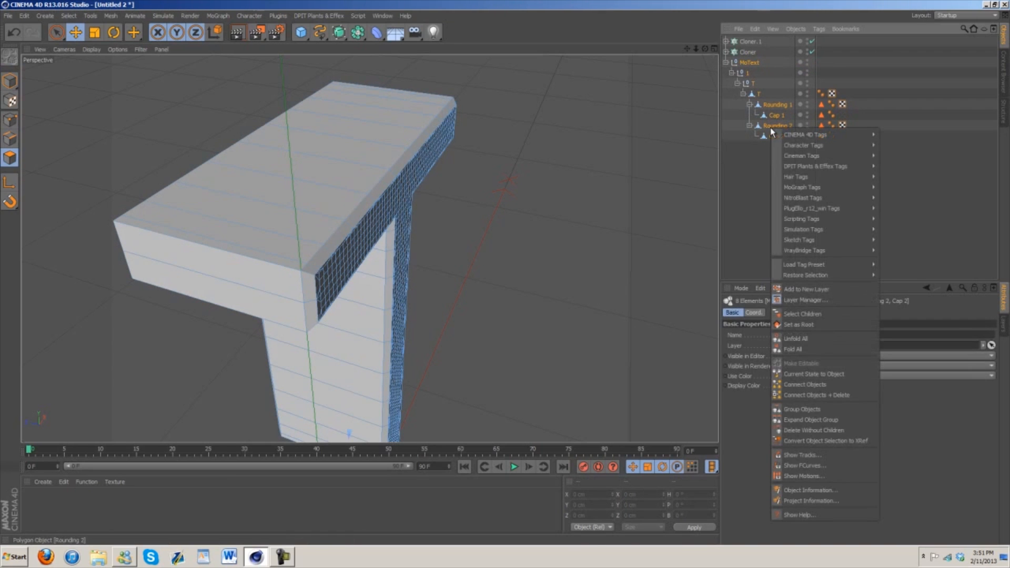
{"action": "left_click", "coordinate": [795, 338]}
{"action": "right_click", "coordinate": [775, 115]}
{"action": "left_click", "coordinate": [836, 382]}
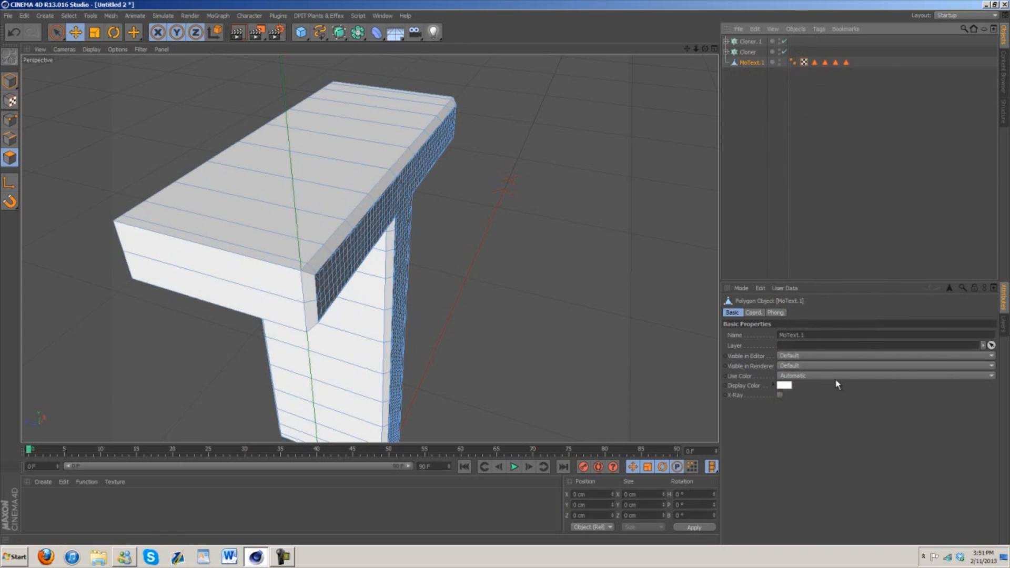
{"action": "left_click", "coordinate": [762, 150]}
{"action": "left_click", "coordinate": [750, 62]}
Activate the Knife tool for the merged letter and turn off its Visible Only option
{"action": "left_click_drag", "start_coordinate": [505, 273], "coordinate": [513, 276]}
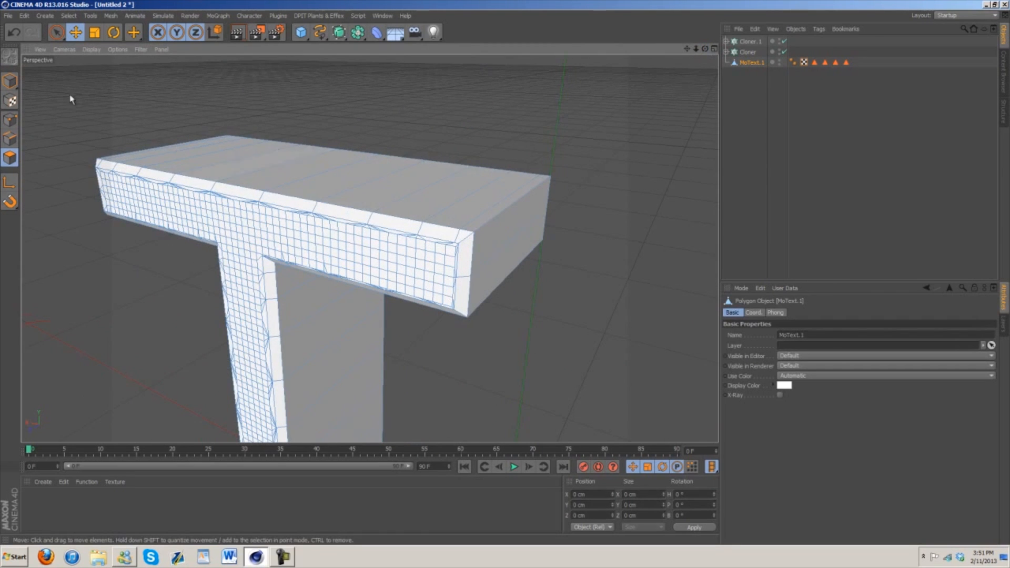
{"action": "left_click", "coordinate": [129, 16]}
{"action": "mouse_move", "coordinate": [175, 18]}
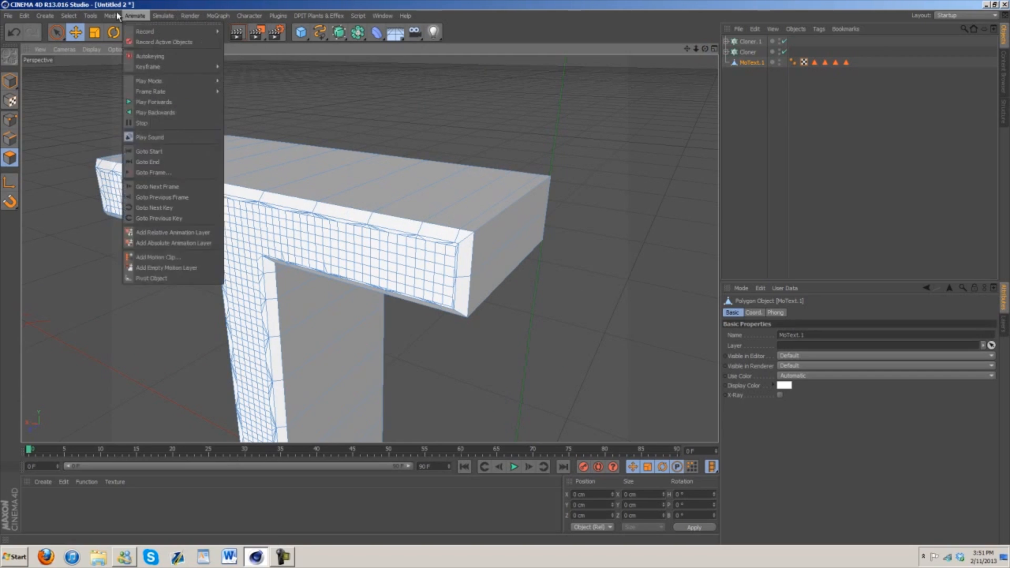
{"action": "mouse_move", "coordinate": [114, 17]}
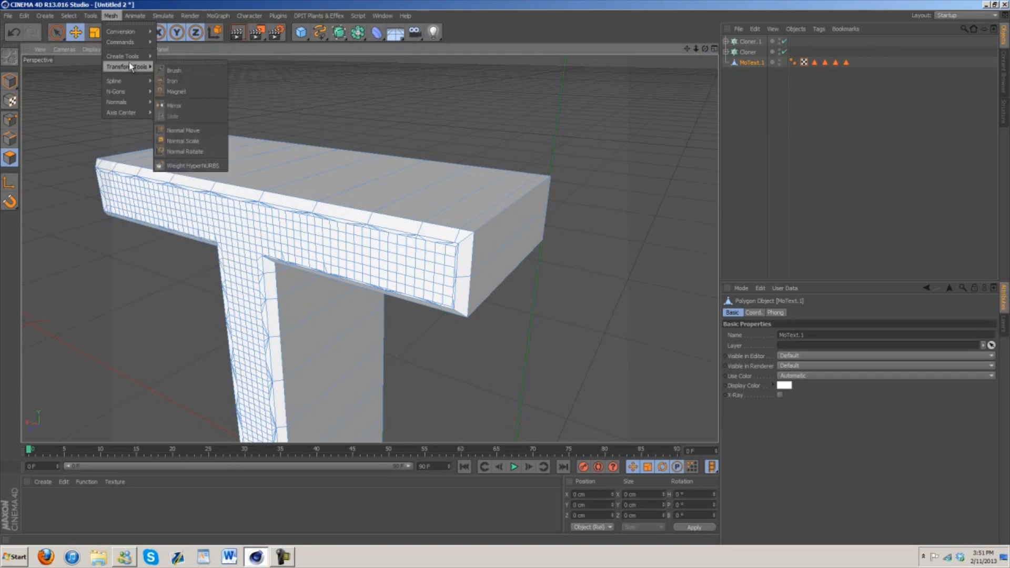
{"action": "left_click", "coordinate": [181, 109]}
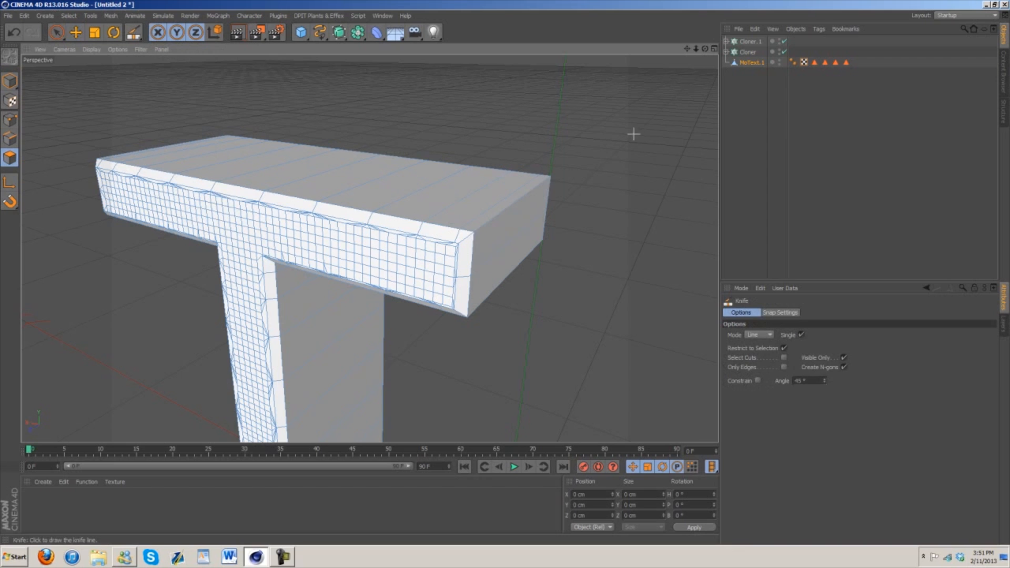
{"action": "left_click_drag", "start_coordinate": [704, 49], "coordinate": [750, 76]}
{"action": "left_click_drag", "start_coordinate": [696, 49], "coordinate": [505, 277]}
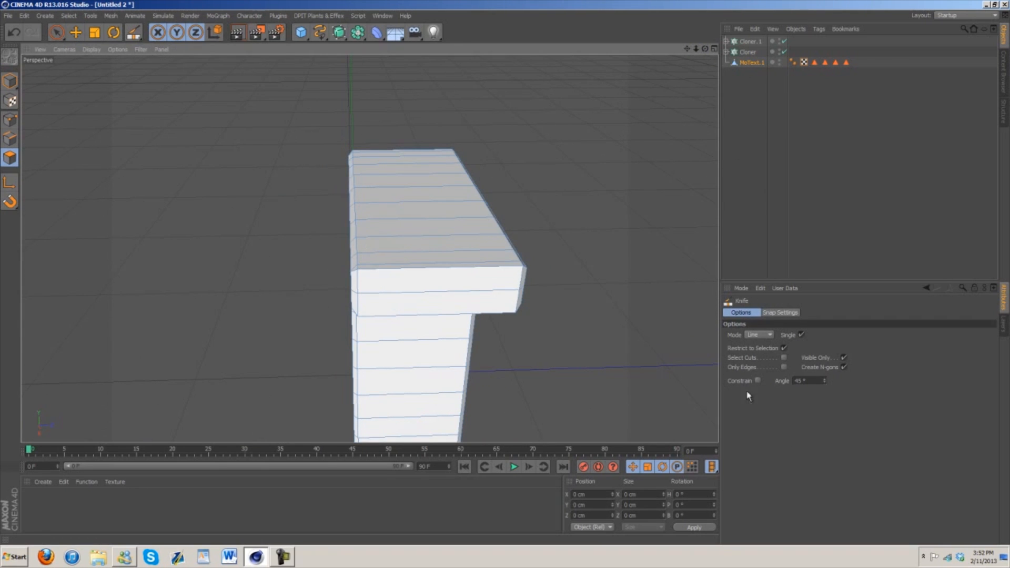
{"action": "left_click", "coordinate": [843, 358]}
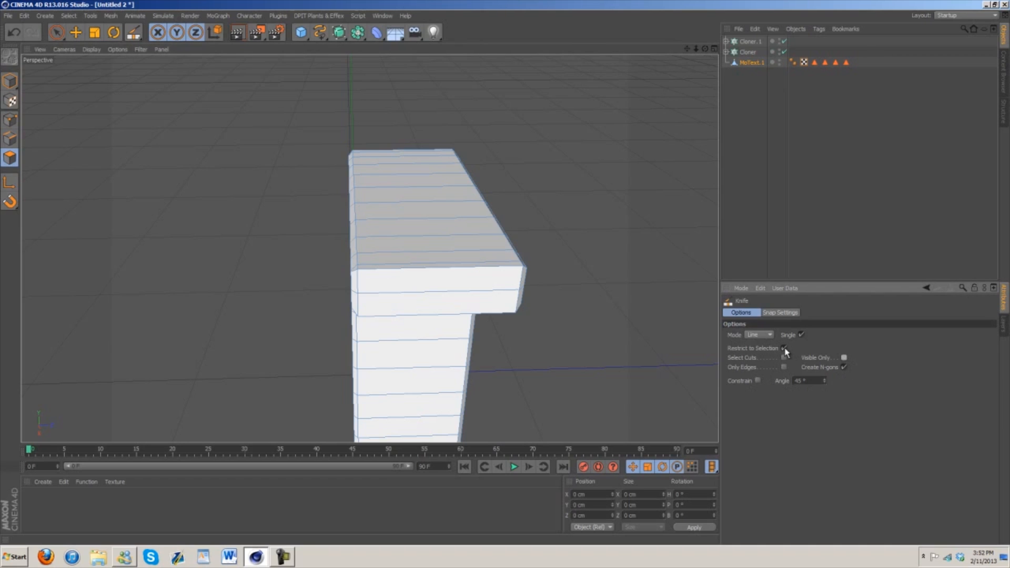
Try the Knife's Loop mode on the letter's side face, and return the tool to Line mode
{"action": "left_click", "coordinate": [762, 335]}
{"action": "left_click", "coordinate": [763, 379]}
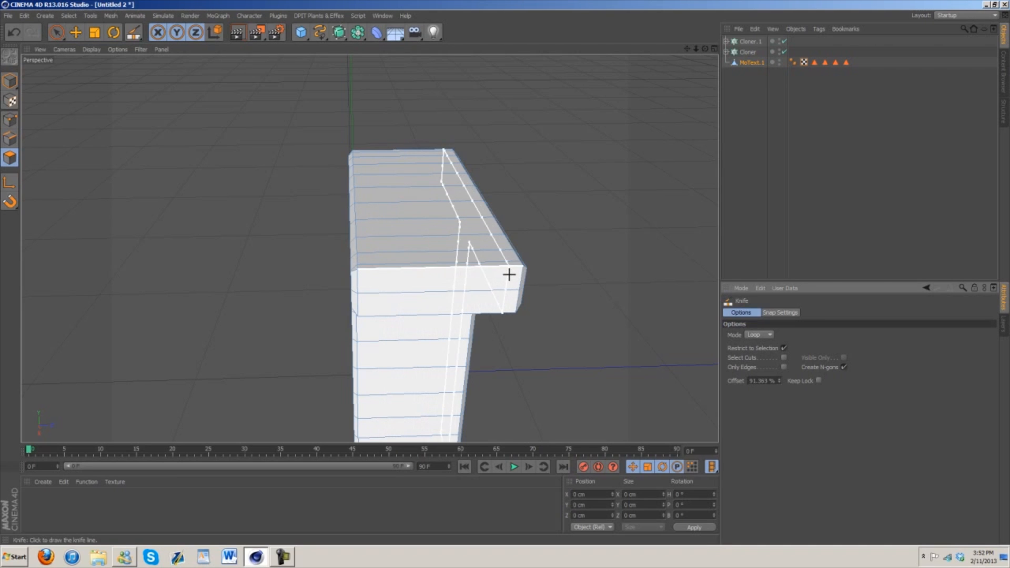
{"action": "left_click", "coordinate": [757, 336]}
{"action": "left_click", "coordinate": [763, 347]}
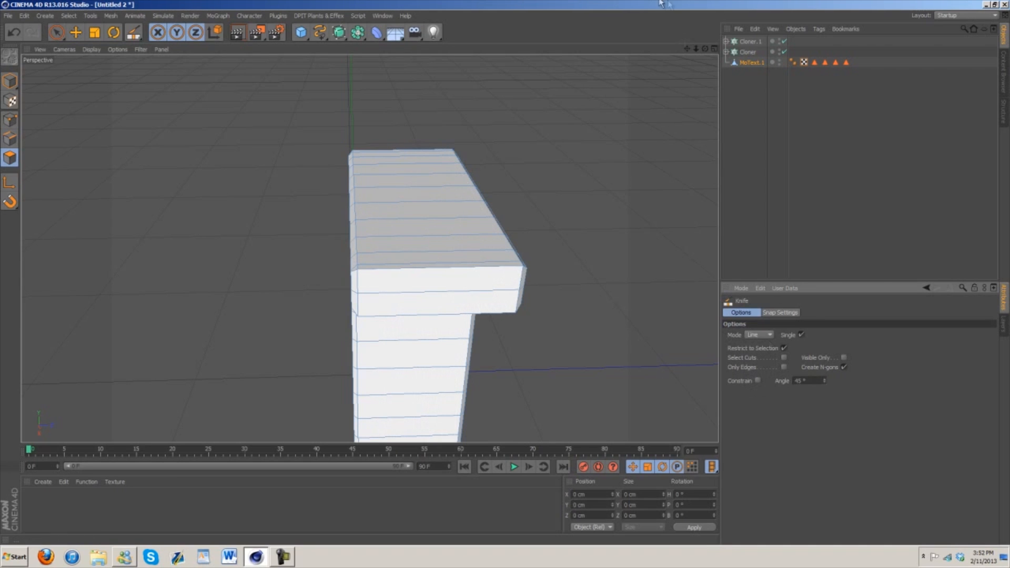
Look at the T end-on and cut one vertical knife line through its full height, slightly off the middle of its depth
{"action": "left_click_drag", "start_coordinate": [704, 49], "coordinate": [506, 274]}
{"action": "left_click_drag", "start_coordinate": [705, 49], "coordinate": [505, 278]}
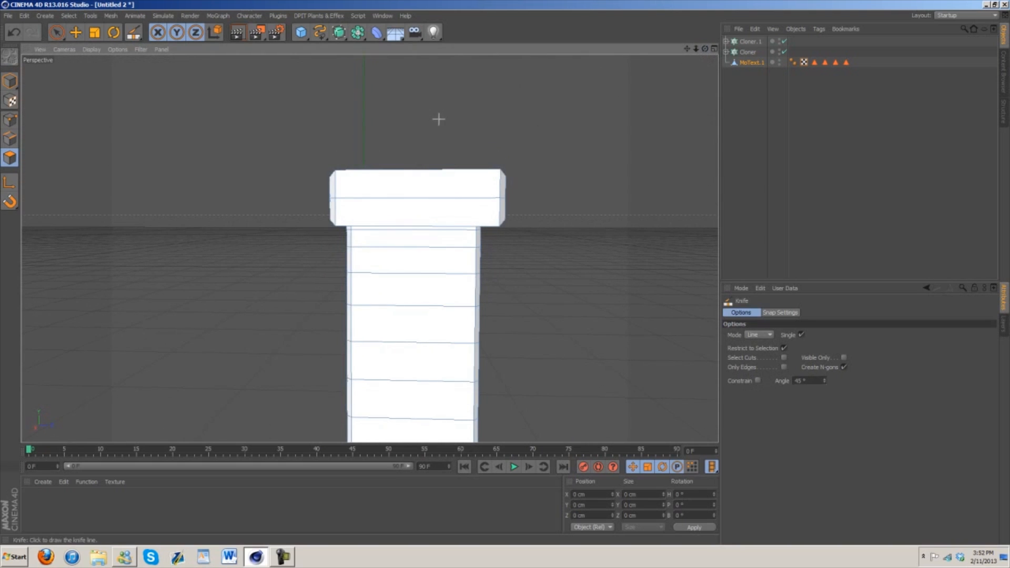
{"action": "left_click", "coordinate": [443, 525]}
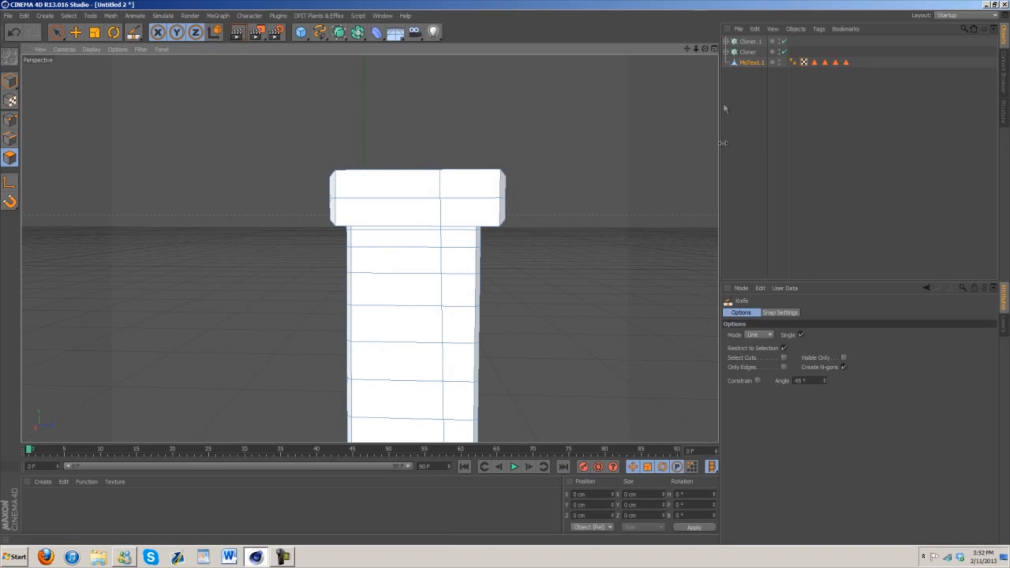
Face the T end-on and cut several vertical knife lines through its narrow side
{"action": "left_click_drag", "start_coordinate": [705, 49], "coordinate": [505, 277]}
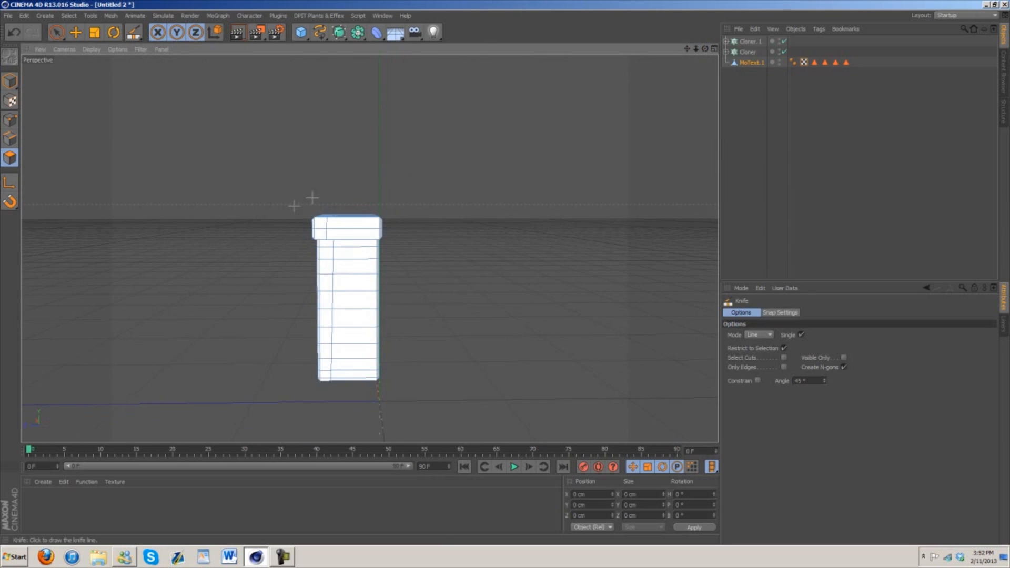
{"action": "mouse_move", "coordinate": [348, 196]}
{"action": "left_mouse_down"}
{"action": "mouse_move", "coordinate": [351, 418]}
{"action": "mouse_move", "coordinate": [369, 416]}
{"action": "mouse_move", "coordinate": [343, 394]}
{"action": "left_mouse_up"}
{"action": "left_click_drag", "start_coordinate": [319, 167], "coordinate": [324, 344]}
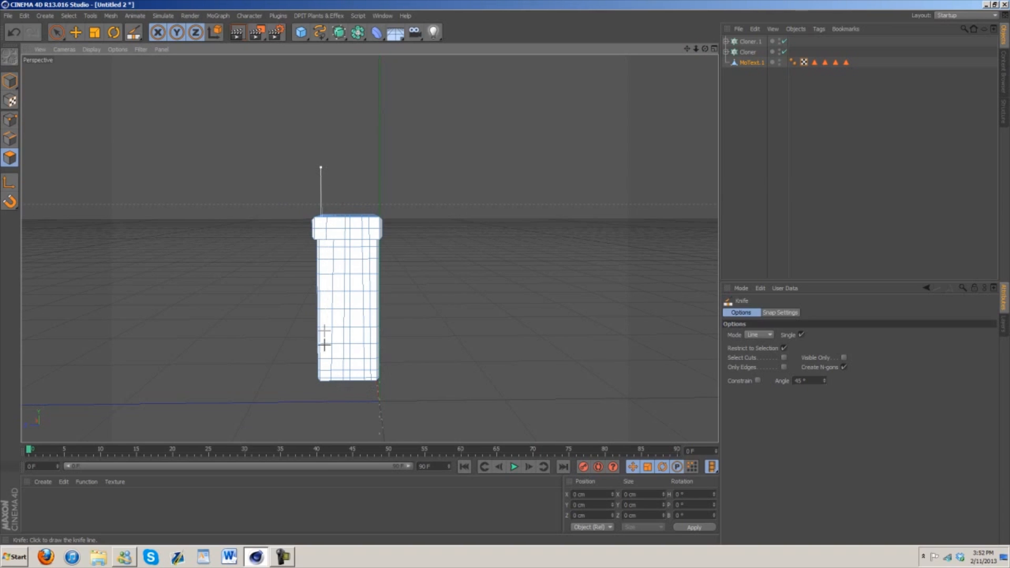
{"action": "left_click_drag", "start_coordinate": [328, 401], "coordinate": [328, 406]}
Cut slanted knife lines at varied angles across the stem and crossbar of the T's narrow side
{"action": "left_click_drag", "start_coordinate": [261, 369], "coordinate": [437, 325]}
{"action": "left_click_drag", "start_coordinate": [291, 320], "coordinate": [405, 290]}
{"action": "left_click_drag", "start_coordinate": [224, 289], "coordinate": [453, 229]}
{"action": "left_click_drag", "start_coordinate": [380, 138], "coordinate": [403, 413]}
{"action": "mouse_move", "coordinate": [437, 209]}
{"action": "left_mouse_down"}
{"action": "mouse_move", "coordinate": [349, 266]}
{"action": "mouse_move", "coordinate": [363, 275]}
{"action": "left_mouse_up"}
{"action": "left_click_drag", "start_coordinate": [270, 325], "coordinate": [472, 442]}
{"action": "left_click_drag", "start_coordinate": [256, 270], "coordinate": [447, 331]}
{"action": "left_click_drag", "start_coordinate": [421, 311], "coordinate": [467, 297]}
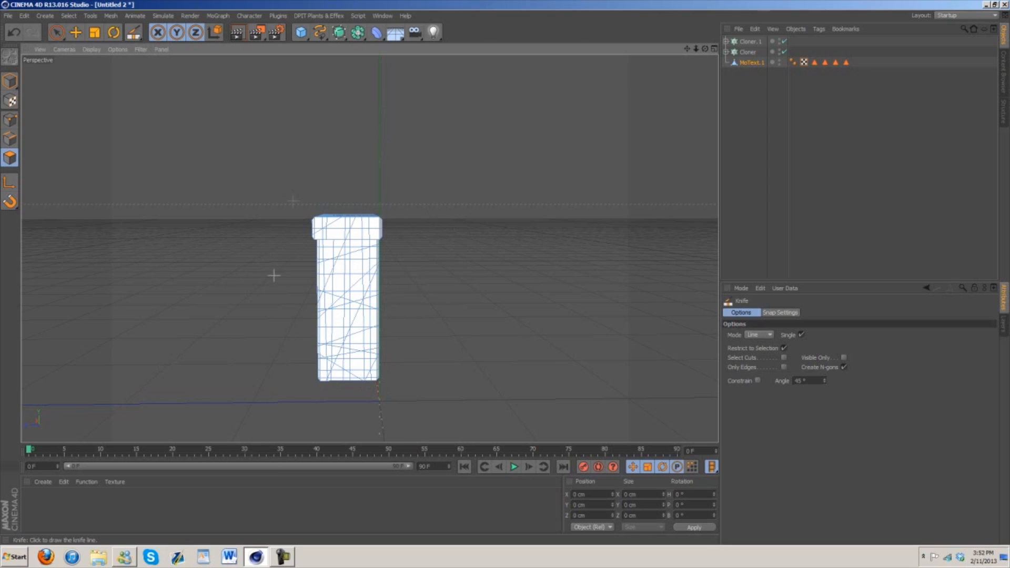
Add a mix of steep diagonal, nearly horizontal and nearly vertical knife cuts through the T's narrow side
{"action": "left_click_drag", "start_coordinate": [367, 147], "coordinate": [311, 397]}
{"action": "mouse_move", "coordinate": [226, 188]}
{"action": "left_mouse_down"}
{"action": "mouse_move", "coordinate": [314, 231]}
{"action": "mouse_move", "coordinate": [480, 284]}
{"action": "left_mouse_up"}
{"action": "left_click_drag", "start_coordinate": [438, 259], "coordinate": [183, 281]}
{"action": "left_click_drag", "start_coordinate": [216, 271], "coordinate": [502, 299]}
{"action": "mouse_move", "coordinate": [454, 244]}
{"action": "left_mouse_down"}
{"action": "mouse_move", "coordinate": [274, 260]}
{"action": "mouse_move", "coordinate": [484, 246]}
{"action": "left_mouse_up"}
{"action": "left_click_drag", "start_coordinate": [322, 158], "coordinate": [333, 420]}
{"action": "left_click_drag", "start_coordinate": [334, 185], "coordinate": [352, 423]}
{"action": "left_click_drag", "start_coordinate": [356, 249], "coordinate": [360, 416]}
{"action": "left_click_drag", "start_coordinate": [359, 297], "coordinate": [370, 420]}
{"action": "left_click_drag", "start_coordinate": [380, 312], "coordinate": [382, 418]}
View the T's narrow side from another angle and add three vertical and four roughly horizontal knife cuts
{"action": "left_click_drag", "start_coordinate": [705, 49], "coordinate": [505, 277]}
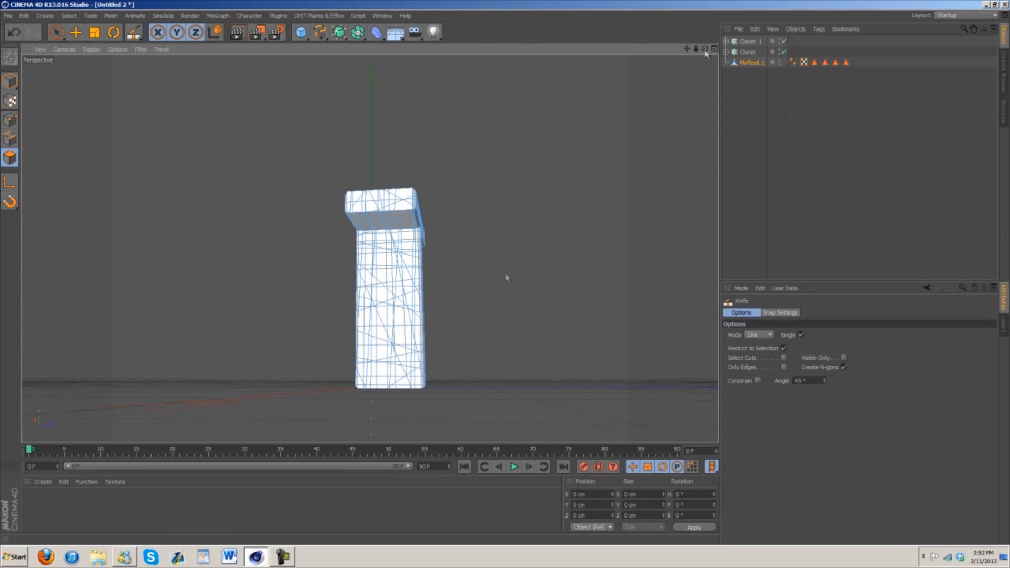
{"action": "left_click_drag", "start_coordinate": [705, 50], "coordinate": [505, 277]}
{"action": "mouse_move", "coordinate": [408, 156]}
{"action": "left_mouse_down"}
{"action": "mouse_move", "coordinate": [426, 339]}
{"action": "mouse_move", "coordinate": [407, 414]}
{"action": "left_mouse_up"}
{"action": "left_click_drag", "start_coordinate": [373, 145], "coordinate": [375, 386]}
{"action": "left_click_drag", "start_coordinate": [391, 271], "coordinate": [387, 390]}
{"action": "left_click_drag", "start_coordinate": [331, 330], "coordinate": [526, 330]}
{"action": "left_click_drag", "start_coordinate": [286, 298], "coordinate": [552, 312]}
{"action": "left_click_drag", "start_coordinate": [356, 284], "coordinate": [619, 274]}
{"action": "left_click_drag", "start_coordinate": [287, 240], "coordinate": [616, 247]}
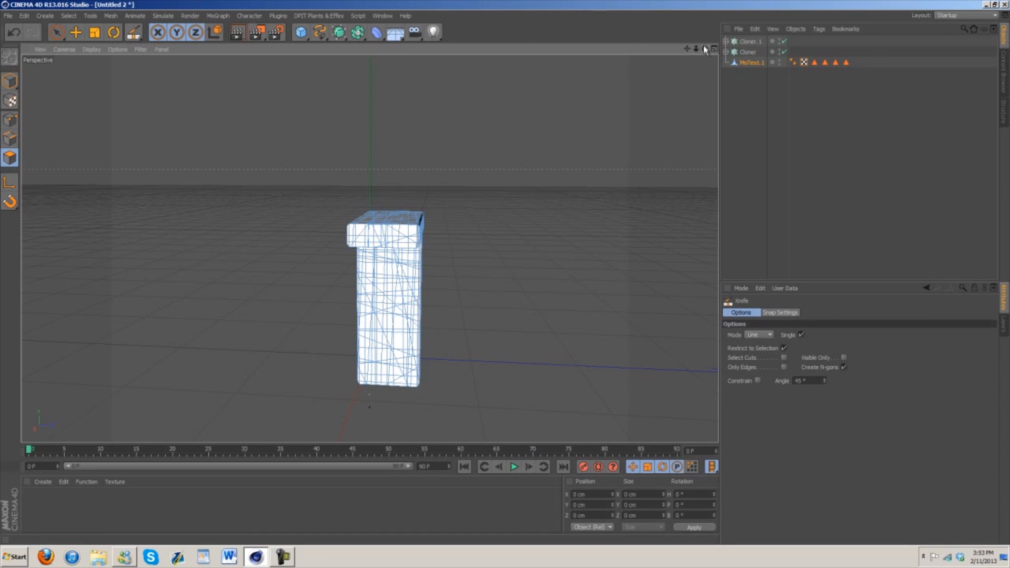
Select all polygons of the letter mesh
{"action": "left_click_drag", "start_coordinate": [704, 49], "coordinate": [164, 163]}
{"action": "left_click", "coordinate": [69, 16]}
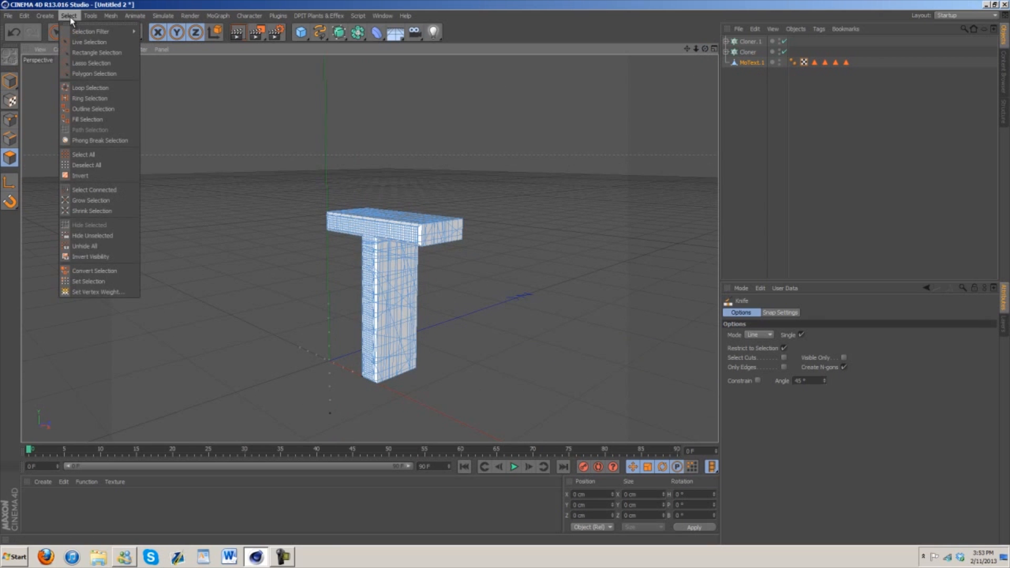
{"action": "left_click", "coordinate": [105, 141]}
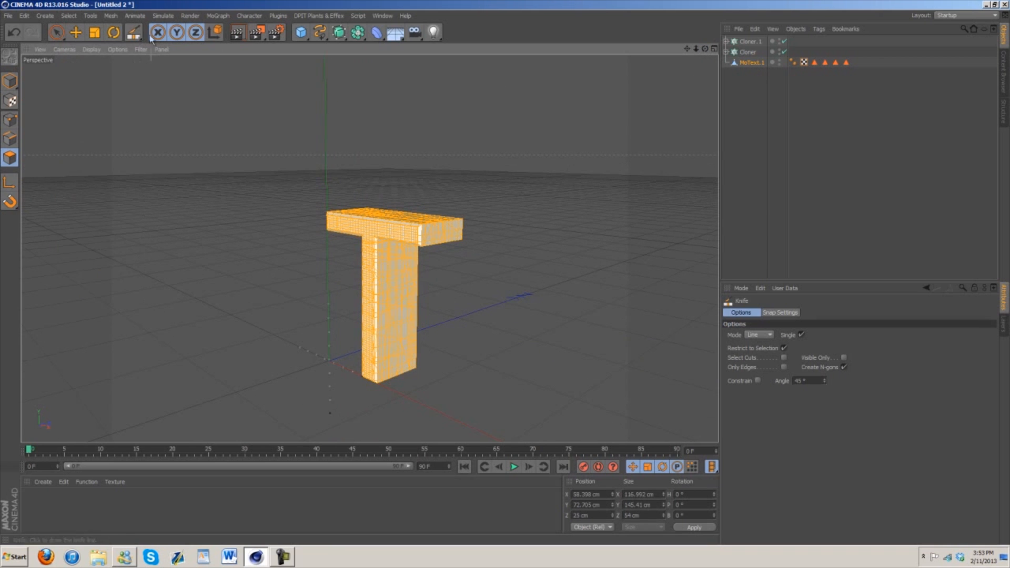
{"action": "left_click", "coordinate": [159, 17]}
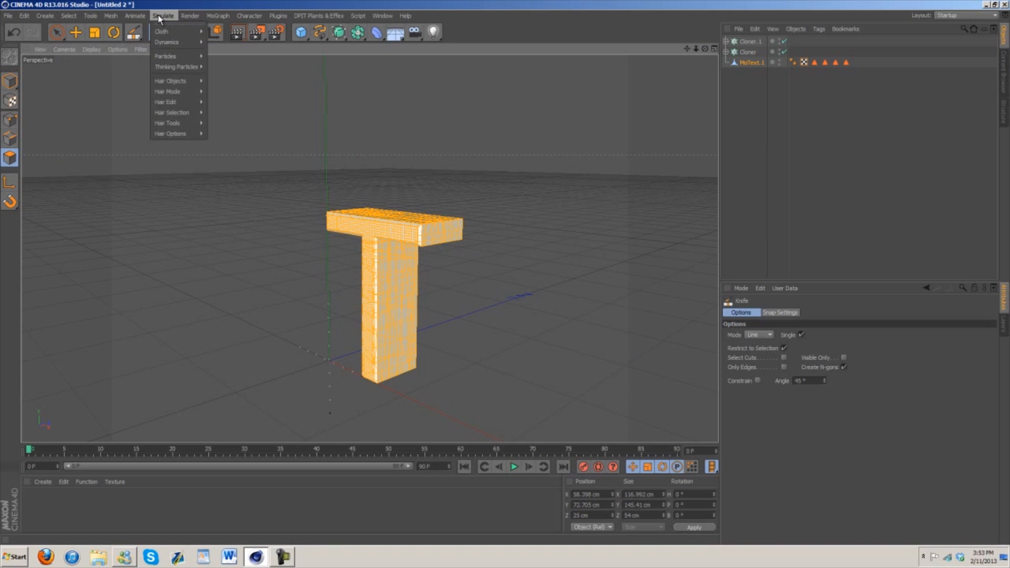
{"action": "mouse_move", "coordinate": [116, 17]}
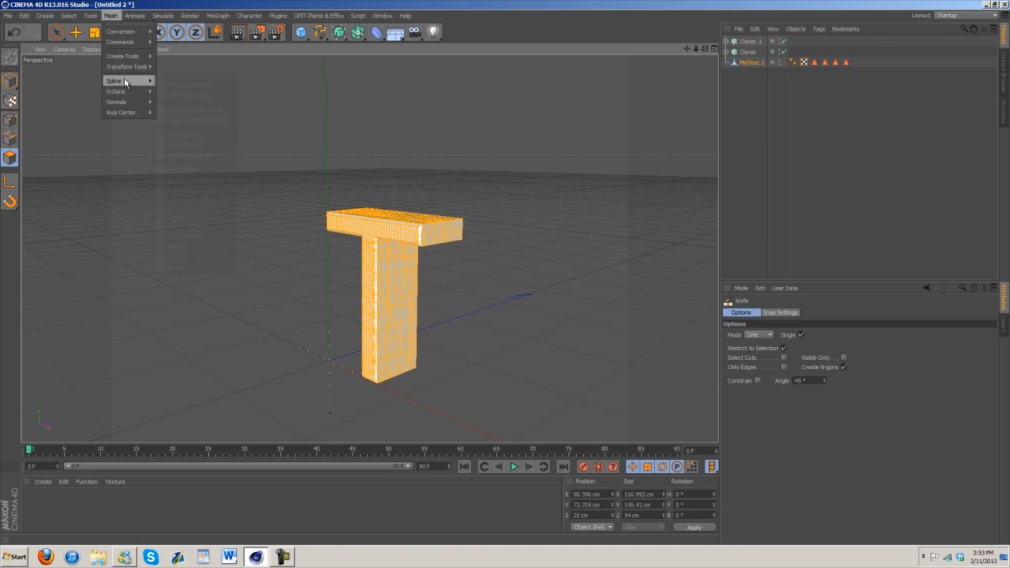
{"action": "mouse_move", "coordinate": [131, 58]}
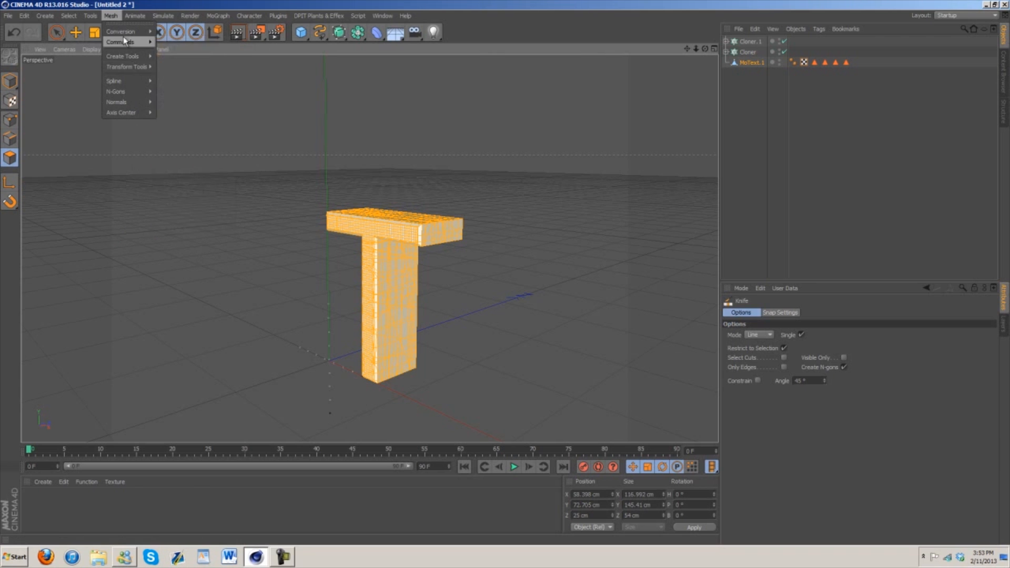
{"action": "left_click", "coordinate": [112, 17]}
{"action": "scroll", "coordinate": [507, 275], "scroll_direction": "up", "scroll_amount": 5}
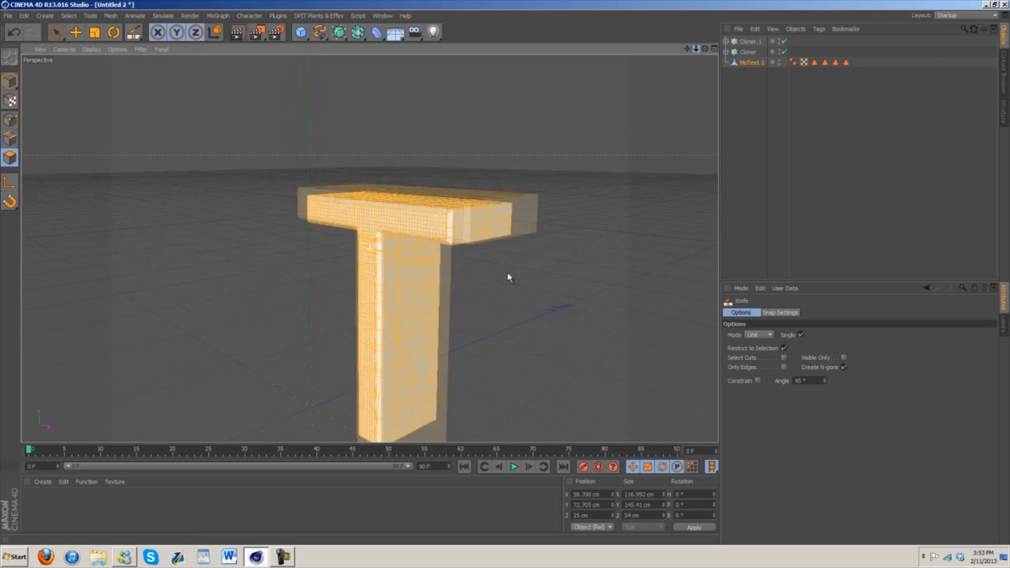
Switch to model mode, add a MoGraph PolyFX object, and make it a child of MoText.1
{"action": "left_click", "coordinate": [10, 81]}
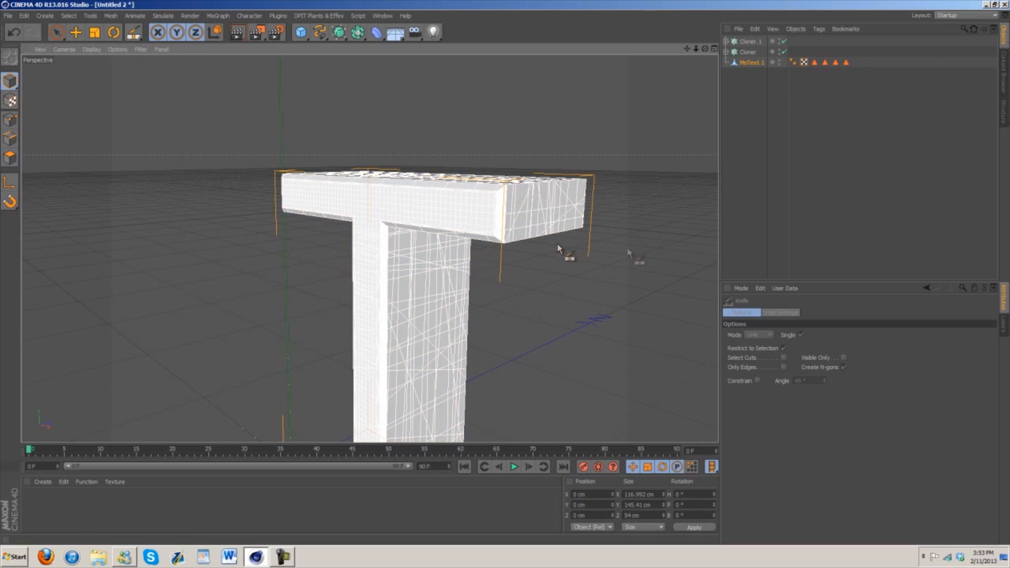
{"action": "left_click", "coordinate": [751, 63]}
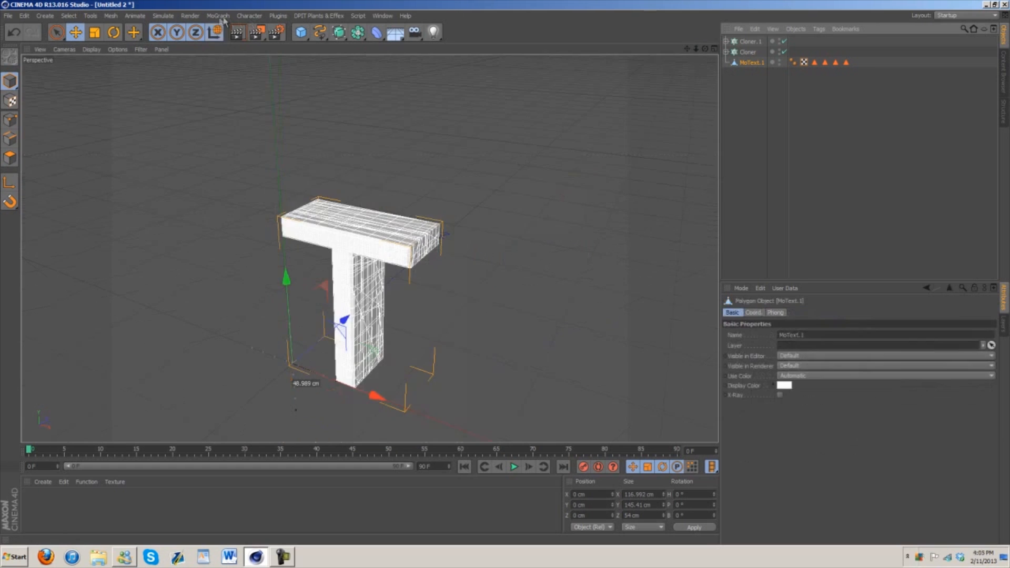
{"action": "left_click", "coordinate": [217, 16]}
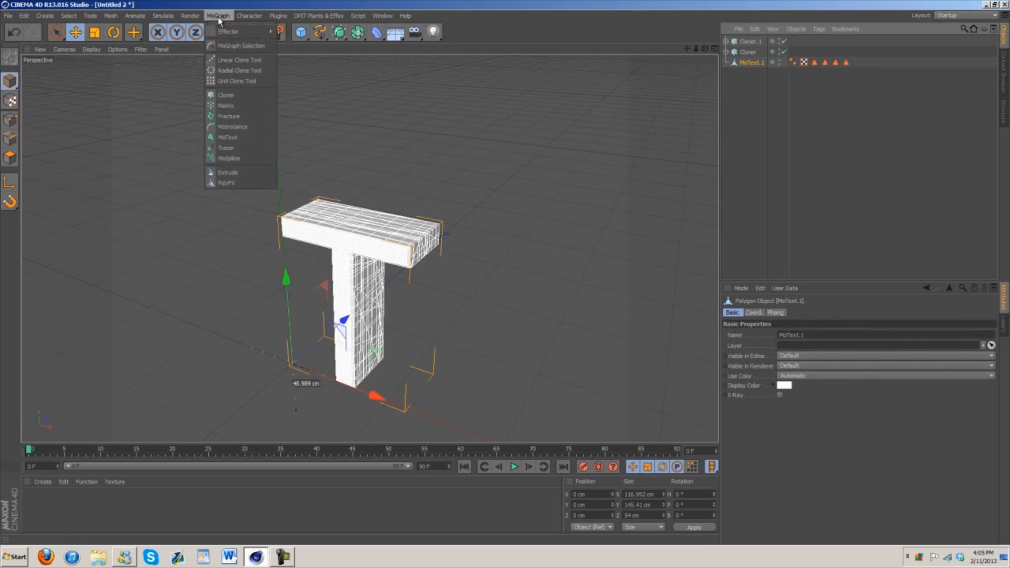
{"action": "left_click", "coordinate": [241, 183]}
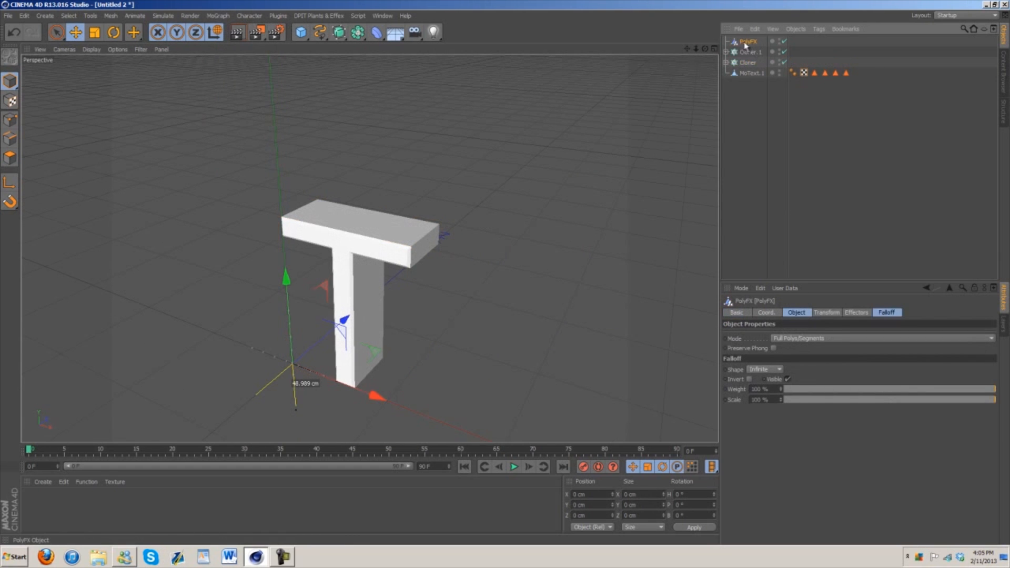
{"action": "left_click_drag", "start_coordinate": [750, 78], "coordinate": [756, 83]}
Add a Random effector to the PolyFX object under MoText.1
{"action": "left_click", "coordinate": [754, 63]}
{"action": "left_click", "coordinate": [754, 73]}
{"action": "left_click", "coordinate": [250, 16]}
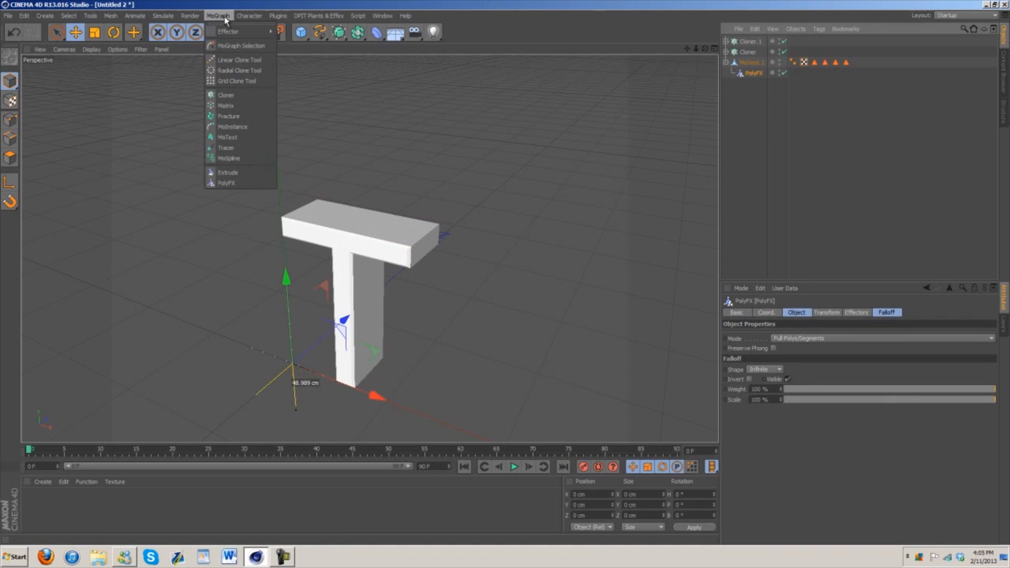
{"action": "mouse_move", "coordinate": [225, 31]}
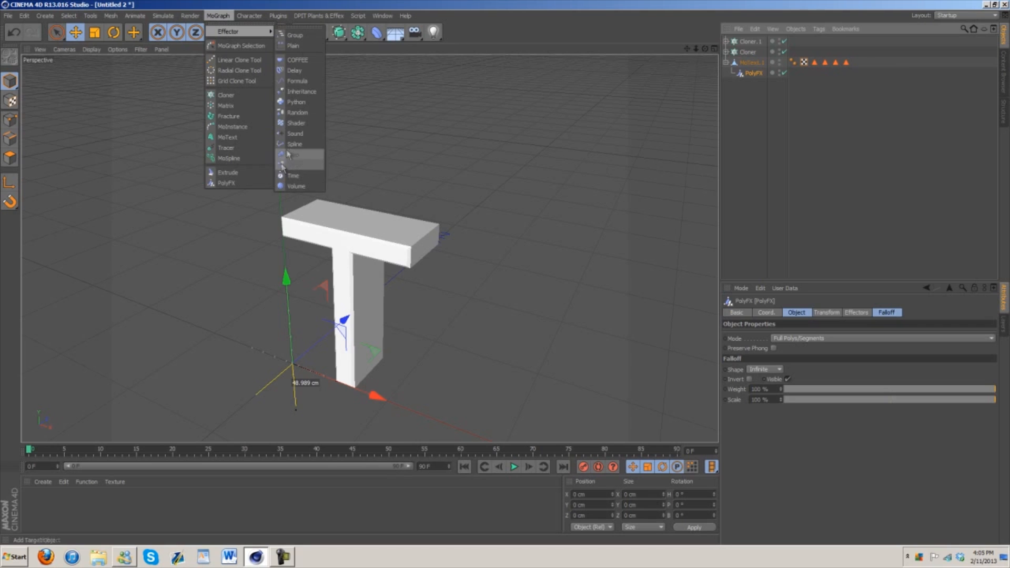
{"action": "left_click", "coordinate": [297, 112]}
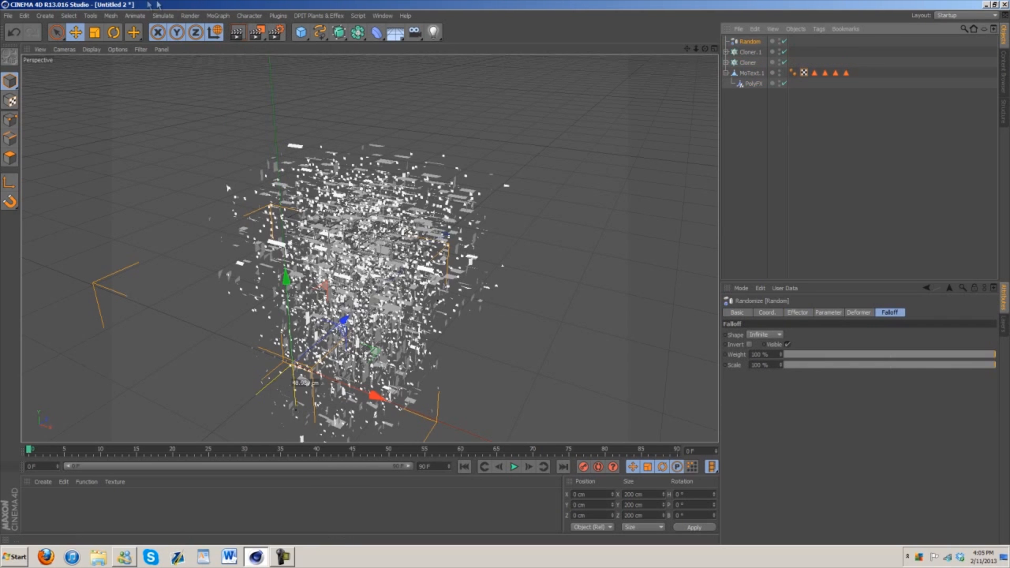
{"action": "left_click", "coordinate": [225, 17]}
{"action": "mouse_move", "coordinate": [225, 31]}
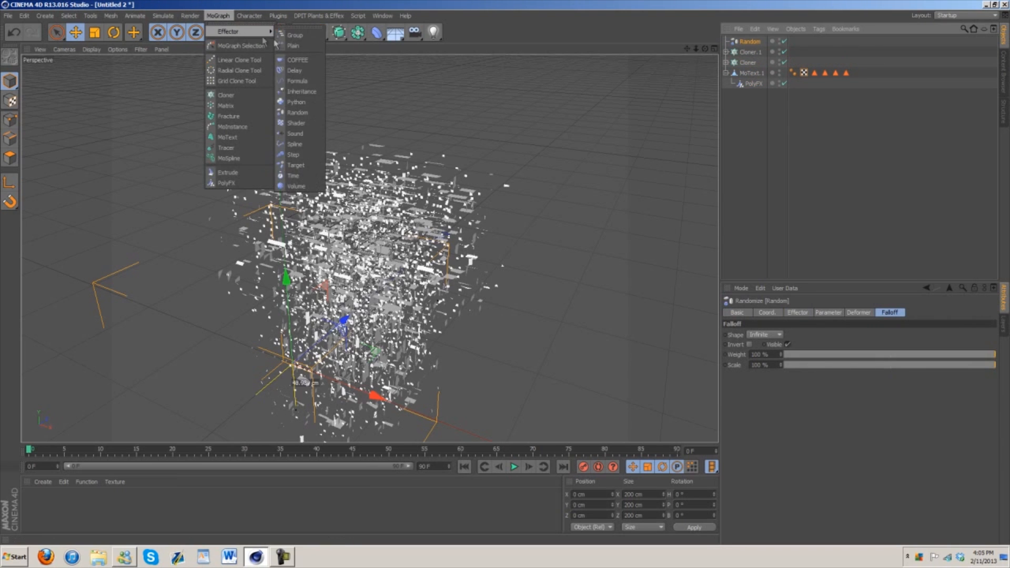
{"action": "left_click", "coordinate": [295, 78]}
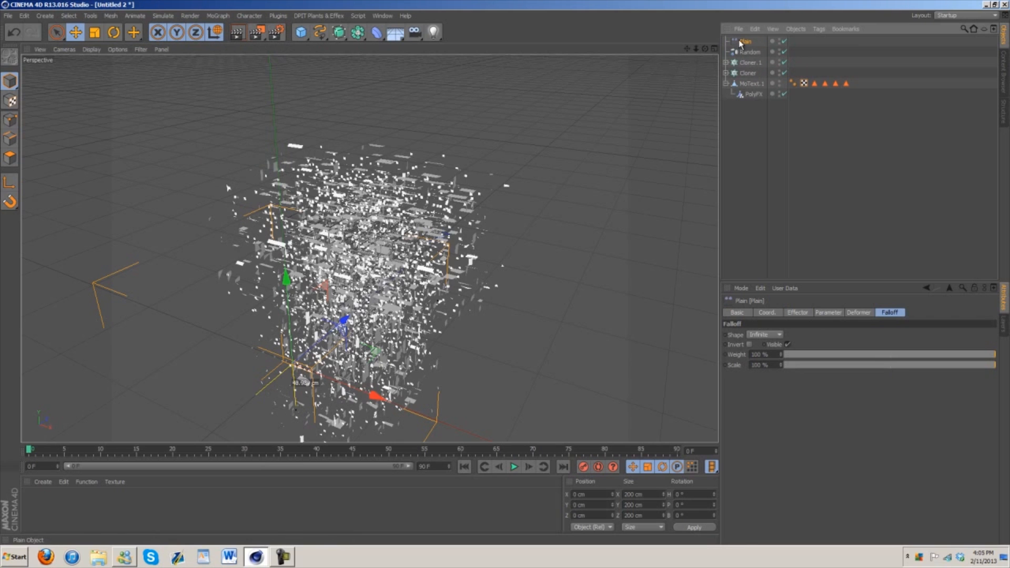
{"action": "key", "text": "Delete"}
Add a Plain effector while the PolyFX object is selected so that it affects the letter's polygons
{"action": "left_click", "coordinate": [755, 84]}
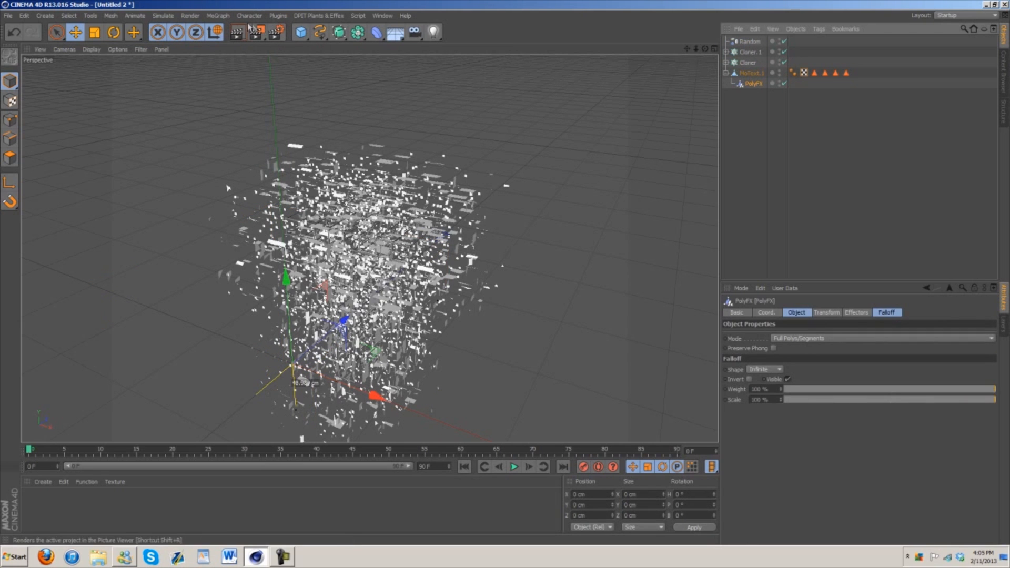
{"action": "left_click", "coordinate": [218, 16]}
{"action": "mouse_move", "coordinate": [225, 31]}
{"action": "left_click", "coordinate": [294, 78]}
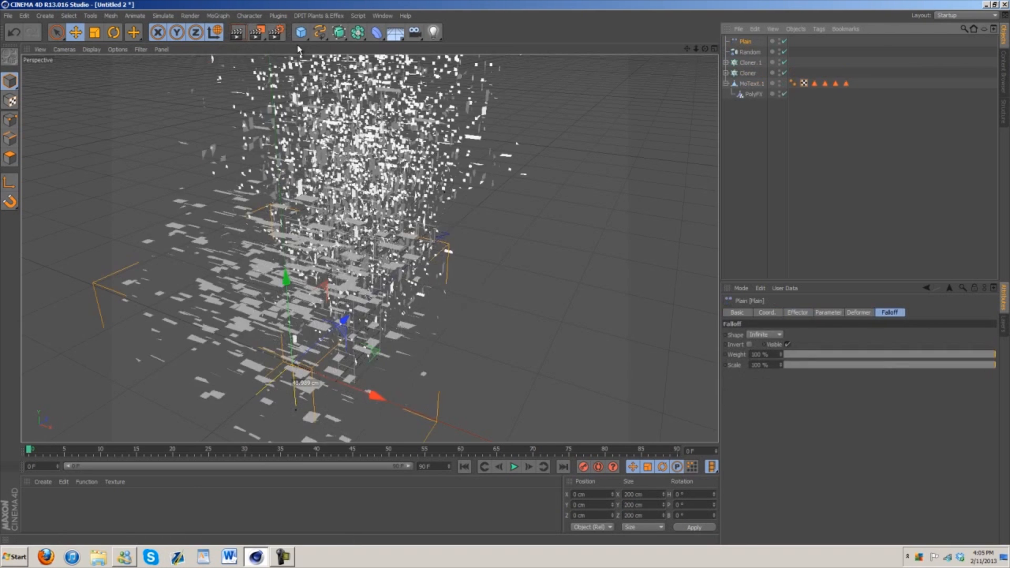
Select the Plain and Random effectors together and set their falloff shape to Box
{"action": "left_click", "coordinate": [745, 42], "text": "ctrl"}
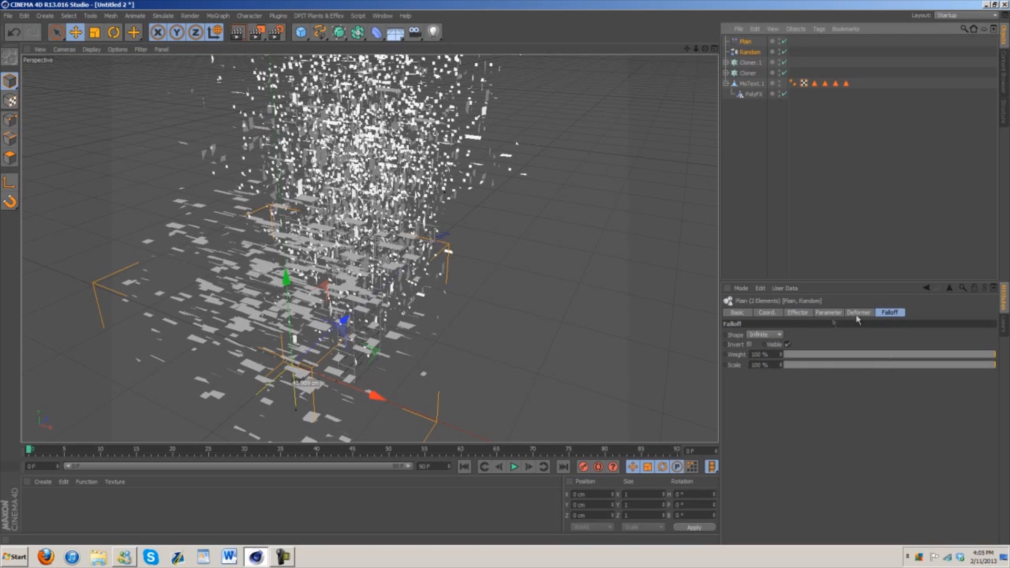
{"action": "left_click", "coordinate": [778, 335]}
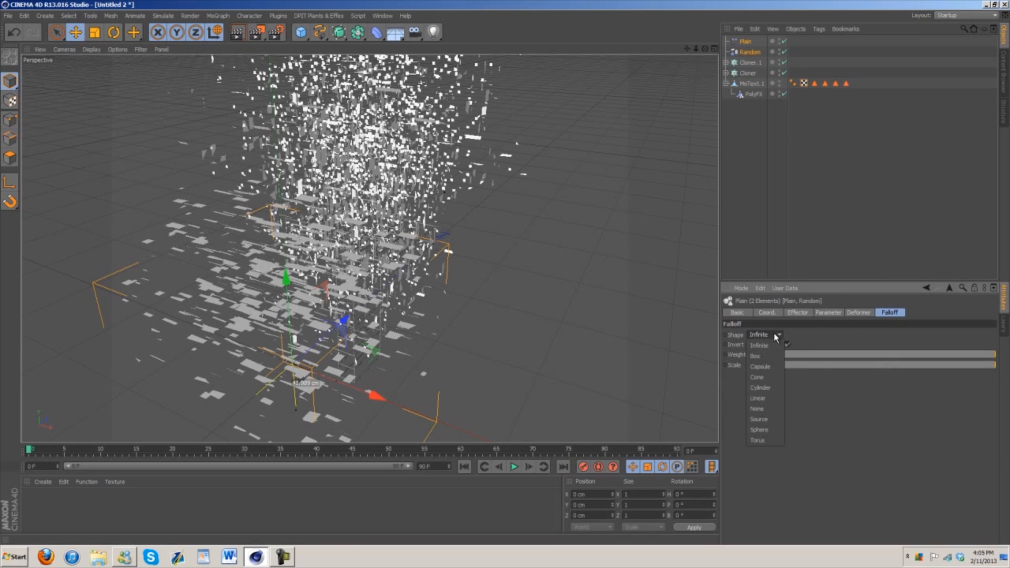
{"action": "left_click", "coordinate": [766, 368]}
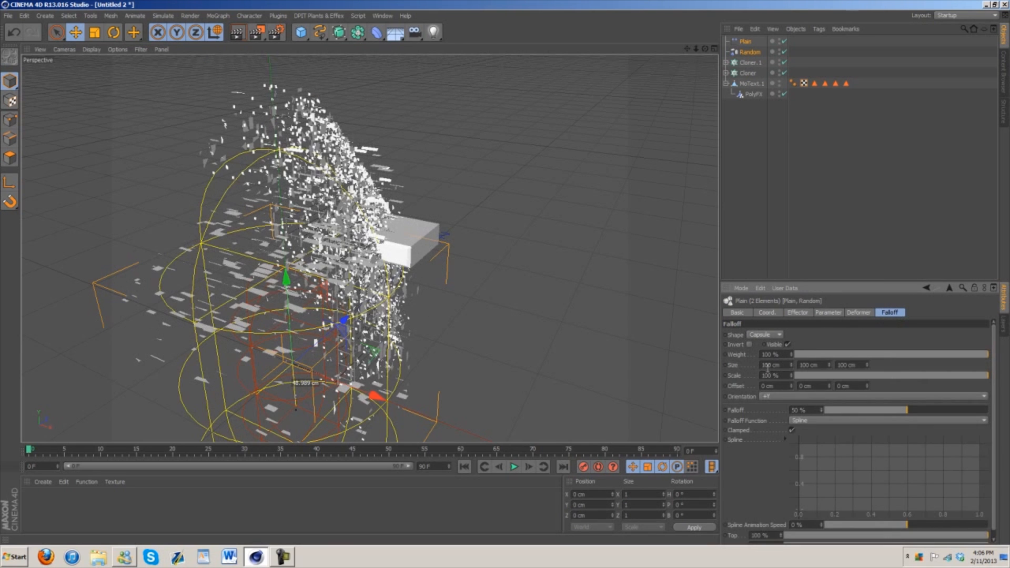
{"action": "left_click", "coordinate": [765, 335]}
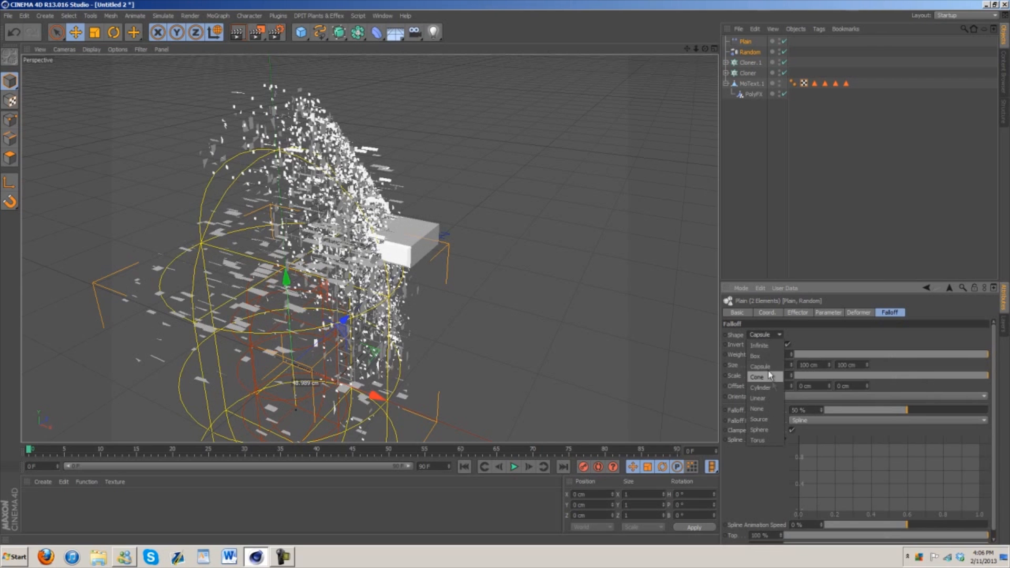
{"action": "left_click", "coordinate": [764, 357]}
Check the Random effector's falloff settings, and set the falloff of both effectors to 25 %
{"action": "left_click", "coordinate": [751, 52]}
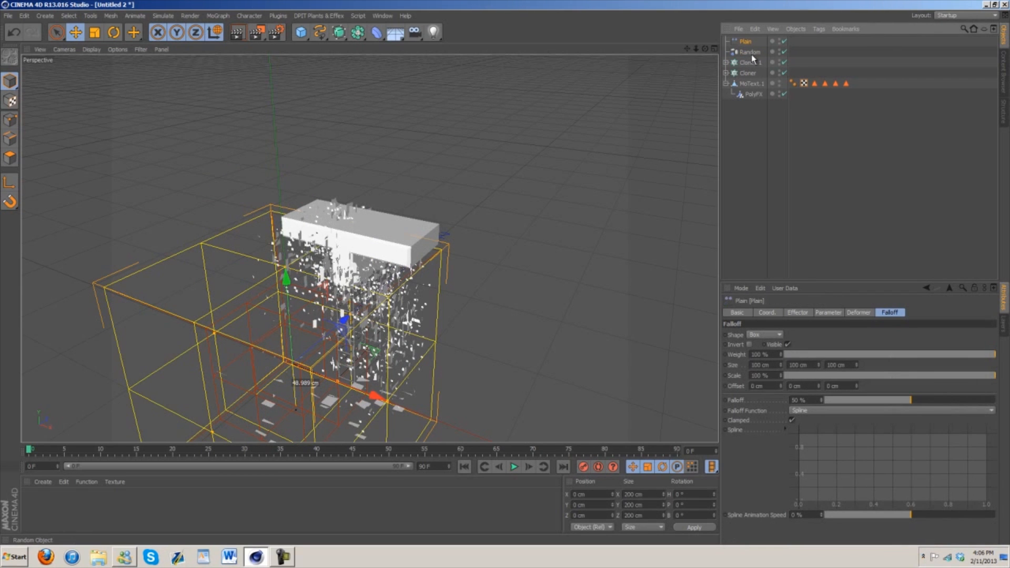
{"action": "left_click", "coordinate": [751, 54]}
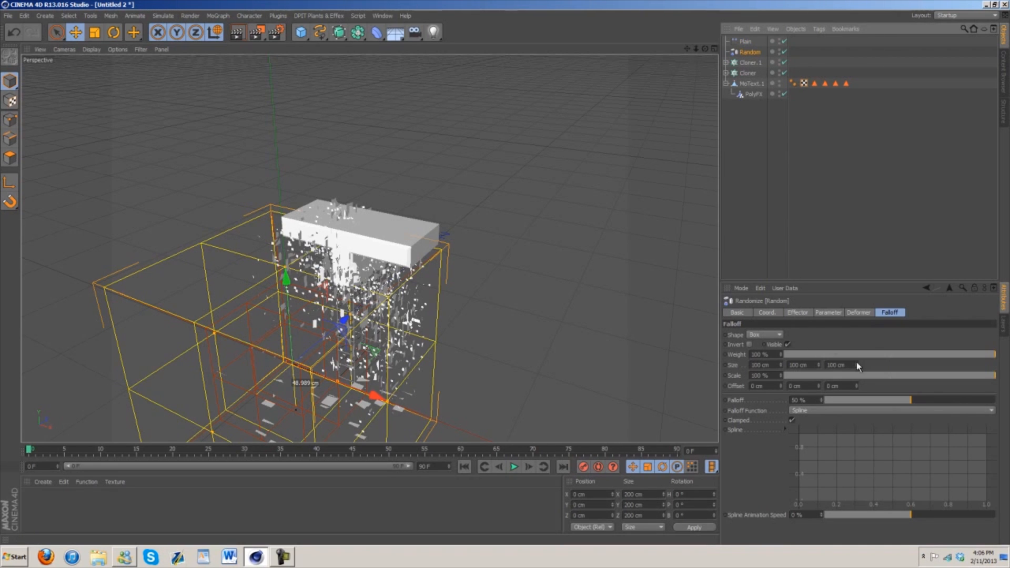
{"action": "left_click", "coordinate": [746, 41], "text": "ctrl"}
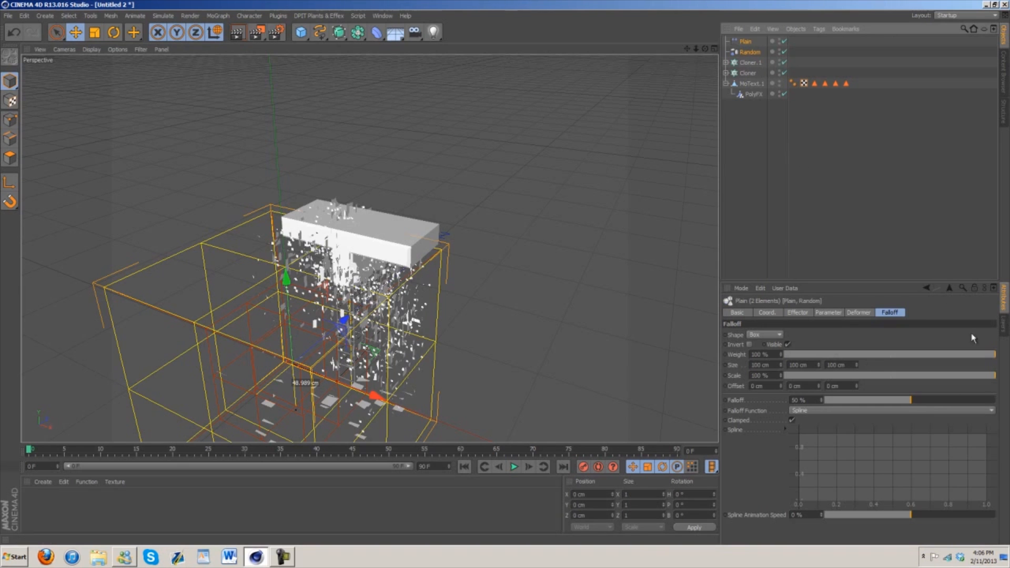
{"action": "left_click_drag", "start_coordinate": [918, 403], "coordinate": [867, 400]}
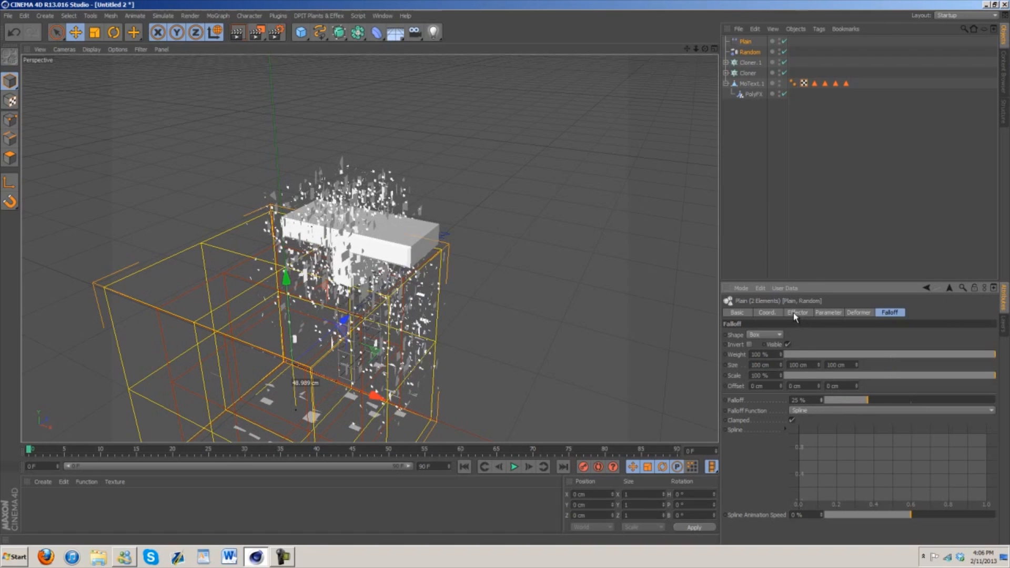
Enlarge both effectors' falloff scale to 156 % and move them over the letter to about X 38 cm, Y 136 cm
{"action": "left_click_drag", "start_coordinate": [780, 376], "coordinate": [781, 377]}
{"action": "left_click_drag", "start_coordinate": [704, 49], "coordinate": [504, 273]}
{"action": "left_click_drag", "start_coordinate": [857, 379], "coordinate": [1002, 373]}
{"action": "left_click_drag", "start_coordinate": [781, 377], "coordinate": [779, 375]}
{"action": "left_click_drag", "start_coordinate": [337, 229], "coordinate": [323, 229]}
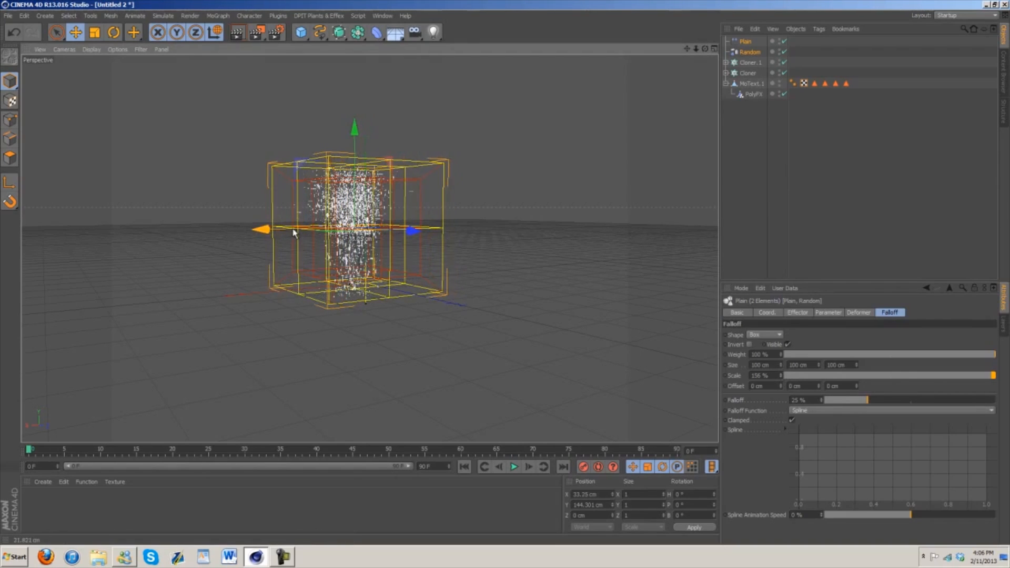
{"action": "left_click_drag", "start_coordinate": [355, 130], "coordinate": [356, 134]}
Enlarge both effectors' falloff scale to 254 %, positioned at about Y 114 cm, and keep only Plain selected
{"action": "left_click_drag", "start_coordinate": [781, 377], "coordinate": [782, 381]}
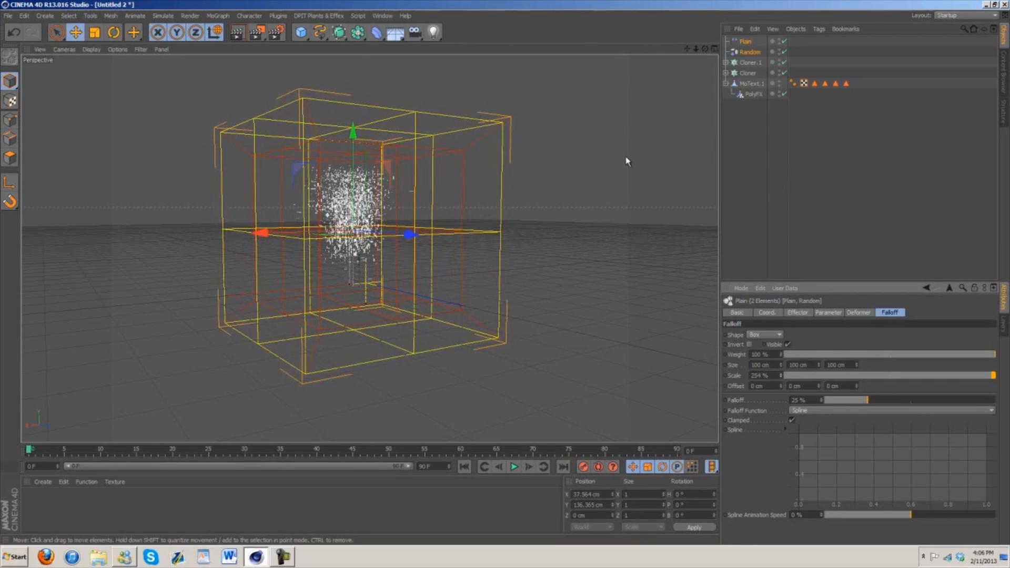
{"action": "left_click_drag", "start_coordinate": [348, 161], "coordinate": [398, 161]}
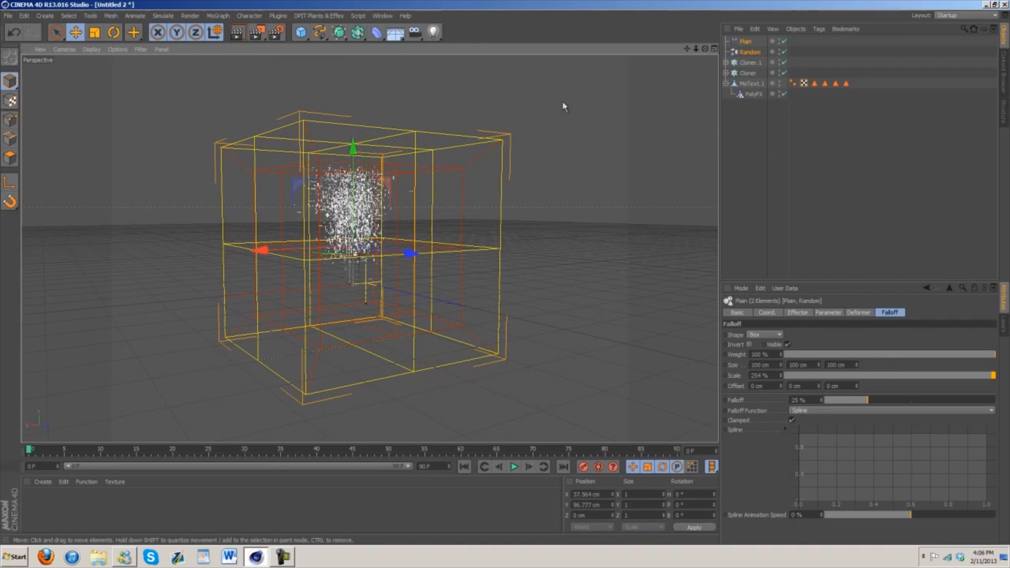
{"action": "left_click_drag", "start_coordinate": [704, 49], "coordinate": [505, 273]}
{"action": "left_click_drag", "start_coordinate": [369, 150], "coordinate": [369, 142]}
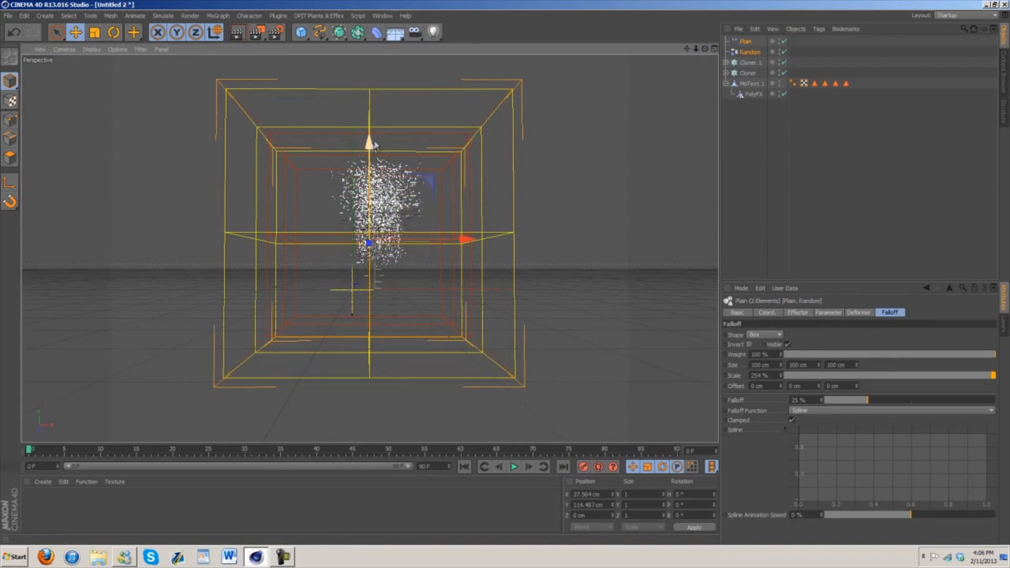
{"action": "left_click", "coordinate": [750, 52], "text": "ctrl"}
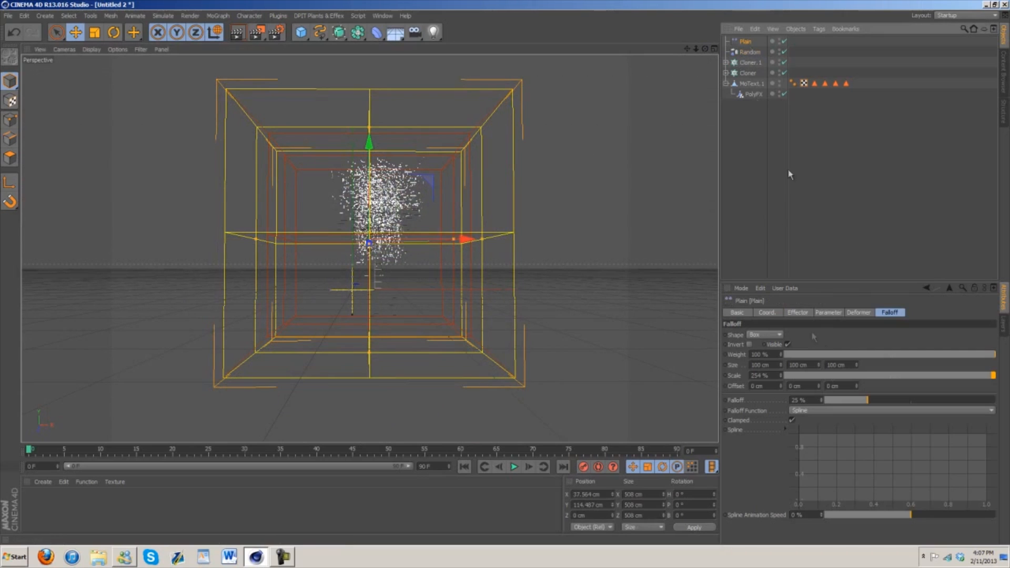
Turn off position for the Plain effector and enable uniform scale with a value of -1
{"action": "left_click", "coordinate": [828, 312]}
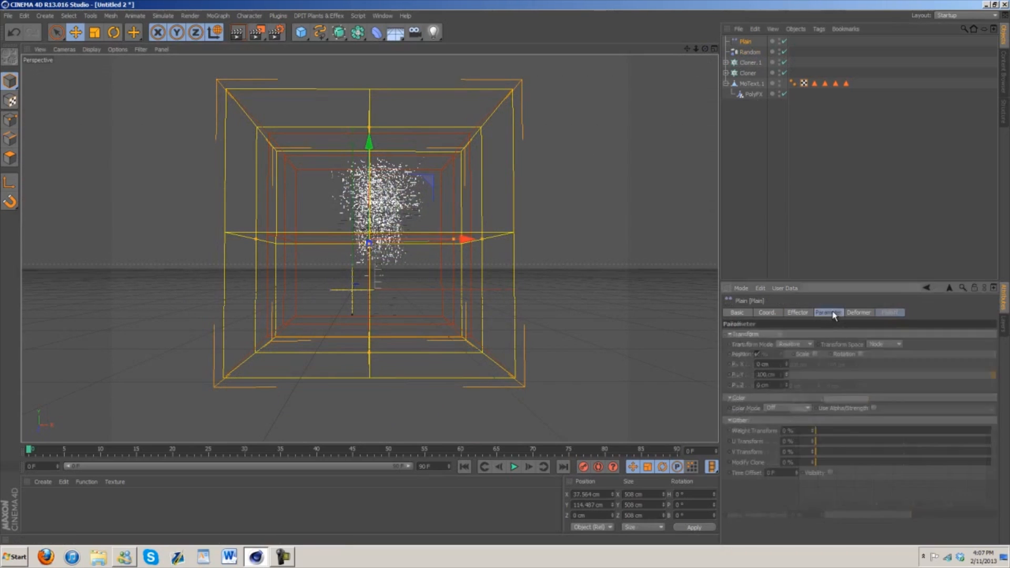
{"action": "left_click", "coordinate": [815, 354]}
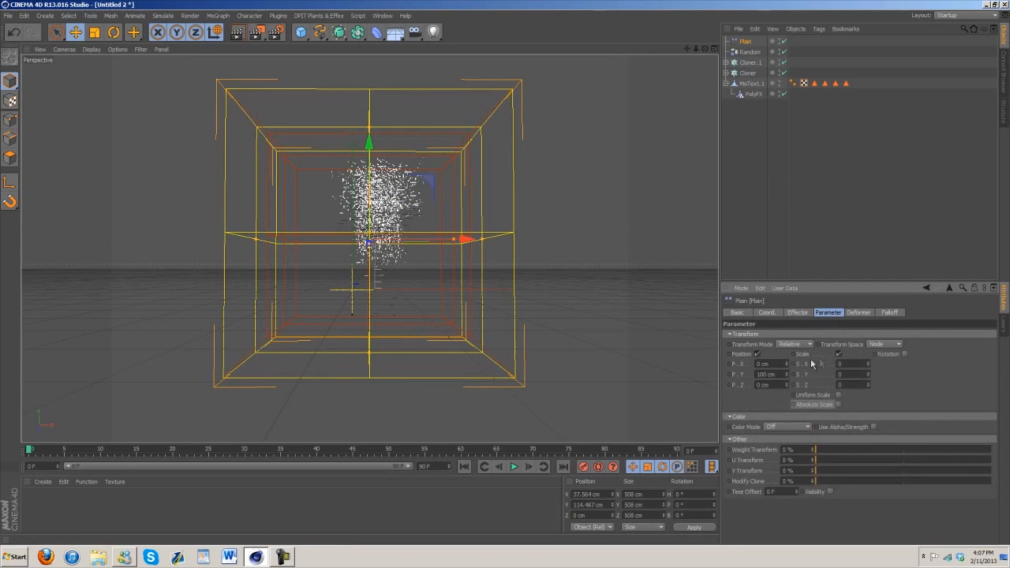
{"action": "left_click", "coordinate": [757, 353]}
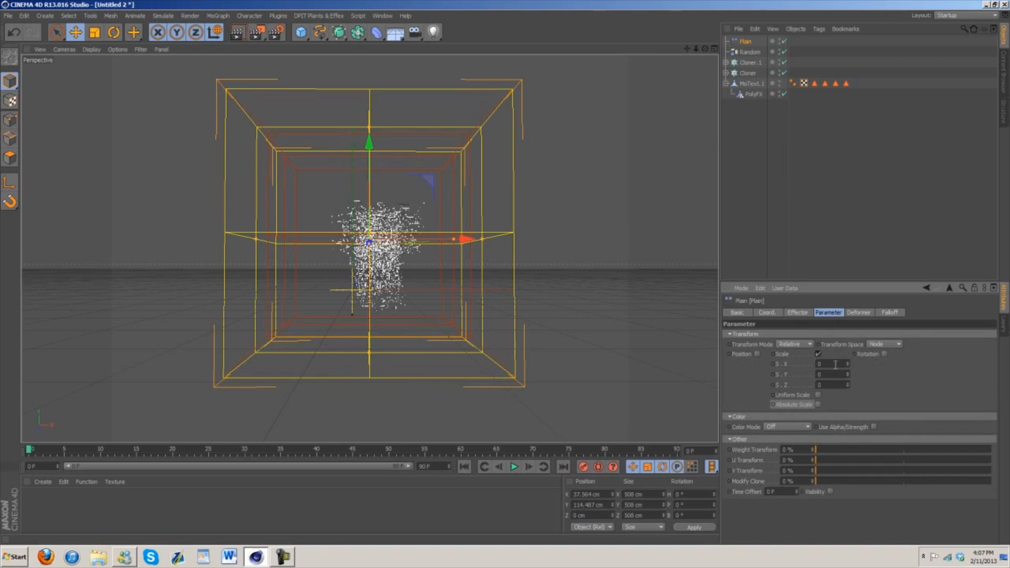
{"action": "left_click", "coordinate": [818, 395]}
{"action": "type", "text": "-1"}
{"action": "key", "text": "Return"}
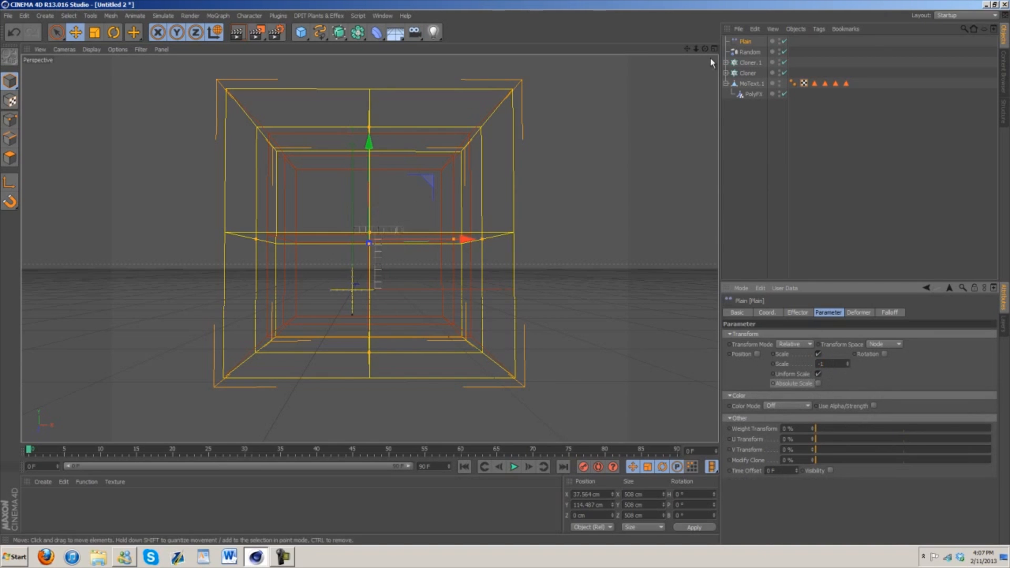
With Plain temporarily disabled, set the Random effector's position offsets to X 10 cm, Y 19 cm and Z -3 cm
{"action": "scroll", "coordinate": [504, 278], "scroll_direction": "up", "scroll_amount": 5}
{"action": "scroll", "coordinate": [505, 278], "scroll_direction": "down", "scroll_amount": 3}
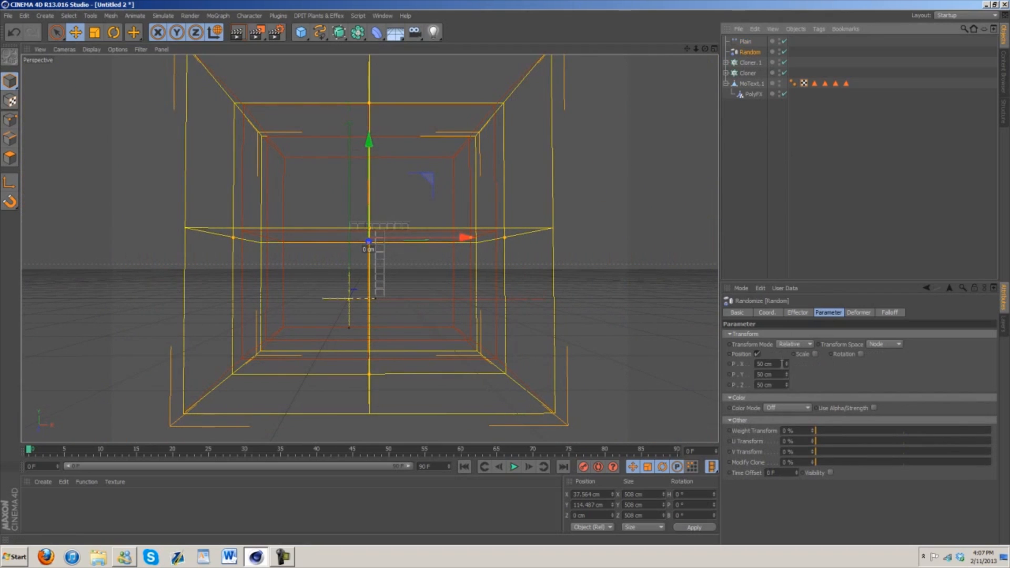
{"action": "left_click", "coordinate": [749, 41]}
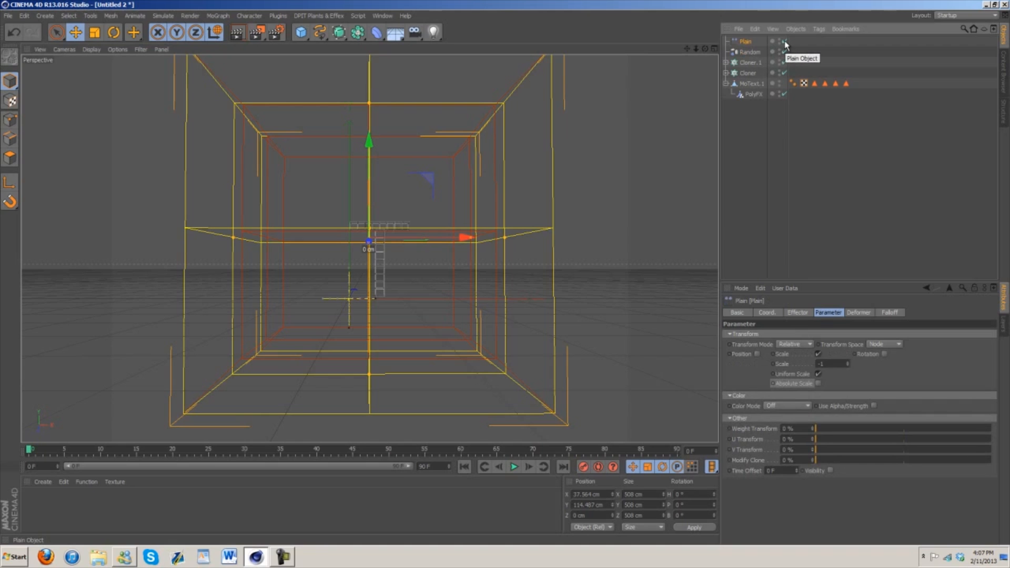
{"action": "left_click", "coordinate": [784, 40]}
{"action": "mouse_move", "coordinate": [696, 48]}
{"action": "left_mouse_down"}
{"action": "mouse_move", "coordinate": [715, 48]}
{"action": "mouse_move", "coordinate": [675, 48]}
{"action": "mouse_move", "coordinate": [695, 49]}
{"action": "left_mouse_up"}
{"action": "left_click", "coordinate": [750, 54]}
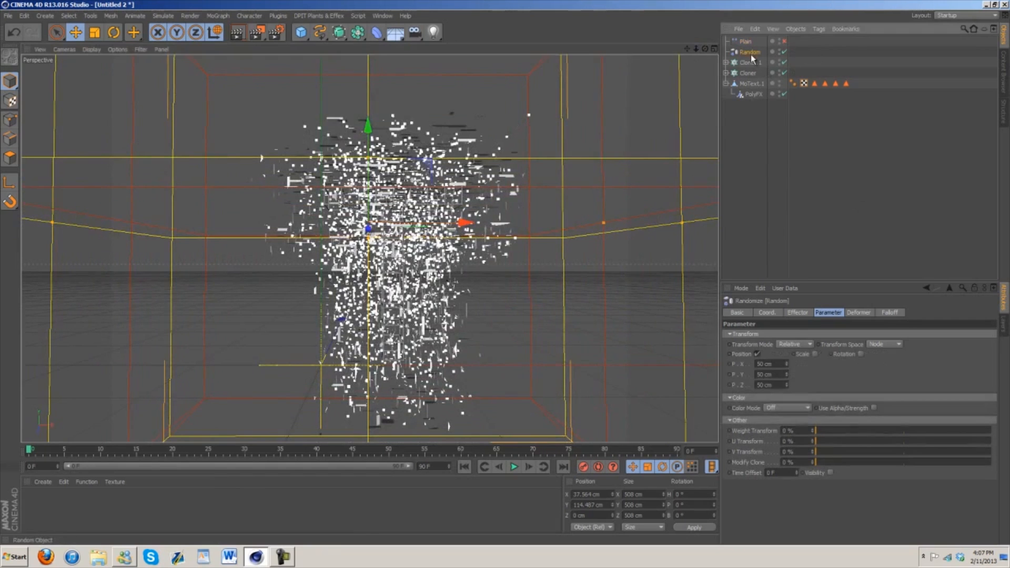
{"action": "mouse_move", "coordinate": [787, 366]}
{"action": "left_mouse_down"}
{"action": "mouse_move", "coordinate": [789, 390]}
{"action": "mouse_move", "coordinate": [787, 367]}
{"action": "left_mouse_up"}
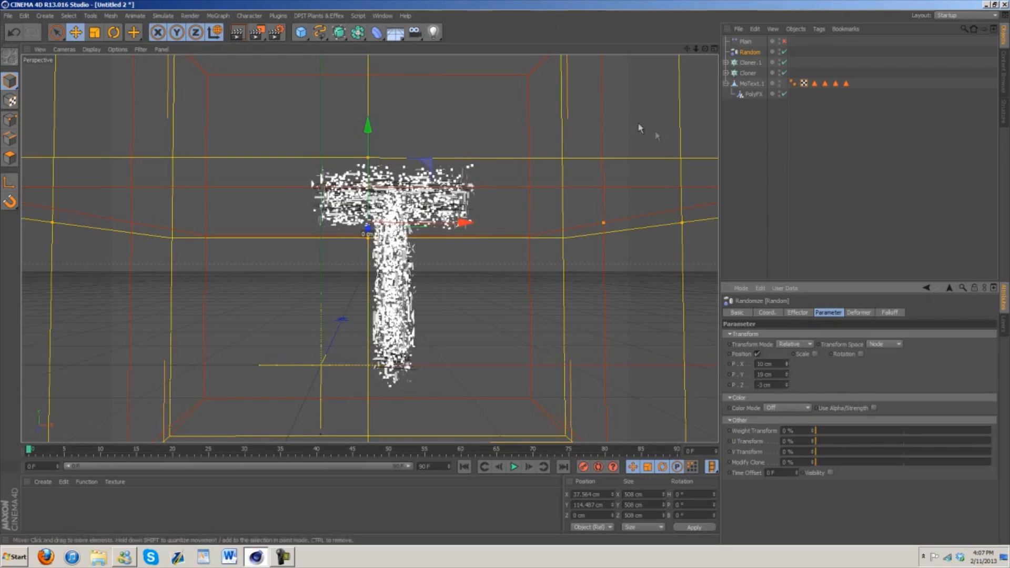
{"action": "left_click", "coordinate": [784, 42]}
Select Plain and Random together and move them across the letter to about X 84 cm, Y 82 cm
{"action": "mouse_move", "coordinate": [695, 49]}
{"action": "left_mouse_down"}
{"action": "mouse_move", "coordinate": [505, 278]}
{"action": "mouse_move", "coordinate": [712, 49]}
{"action": "left_mouse_up"}
{"action": "left_click", "coordinate": [745, 41], "text": "ctrl"}
{"action": "left_click_drag", "start_coordinate": [369, 135], "coordinate": [368, 33]}
{"action": "mouse_move", "coordinate": [697, 49]}
{"action": "left_mouse_down"}
{"action": "mouse_move", "coordinate": [504, 274]}
{"action": "mouse_move", "coordinate": [698, 48]}
{"action": "mouse_move", "coordinate": [506, 274]}
{"action": "mouse_move", "coordinate": [688, 48]}
{"action": "left_mouse_up"}
{"action": "left_click_drag", "start_coordinate": [380, 82], "coordinate": [380, 24]}
{"action": "left_click_drag", "start_coordinate": [506, 271], "coordinate": [409, 313]}
{"action": "mouse_move", "coordinate": [688, 48]}
{"action": "left_mouse_down"}
{"action": "mouse_move", "coordinate": [506, 276]}
{"action": "mouse_move", "coordinate": [687, 49]}
{"action": "left_mouse_up"}
{"action": "left_click_drag", "start_coordinate": [446, 239], "coordinate": [503, 241]}
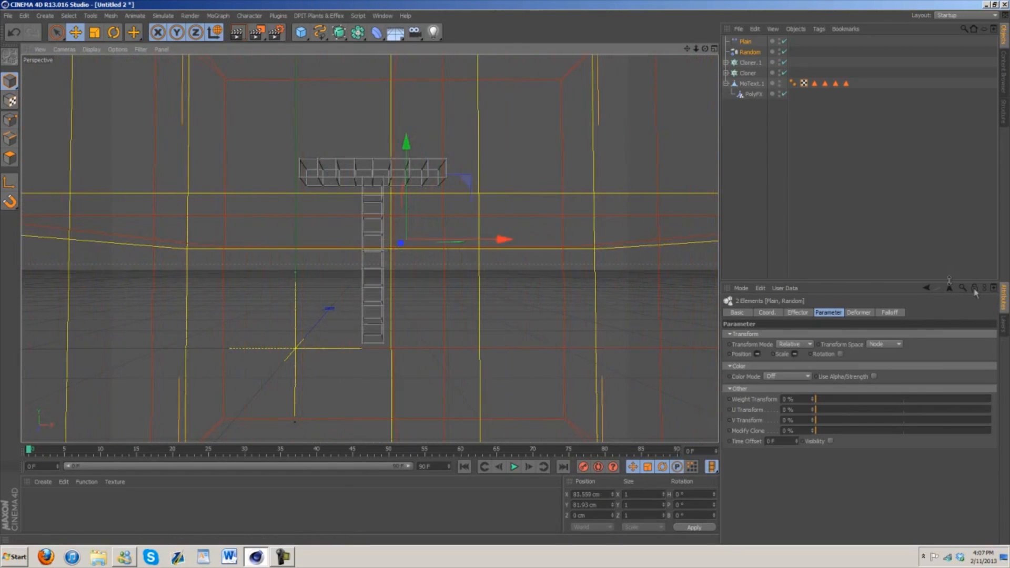
Try a Cylinder falloff on both effectors, switch the shape to Sphere, and set the falloff scale to 185 %
{"action": "left_click", "coordinate": [890, 312]}
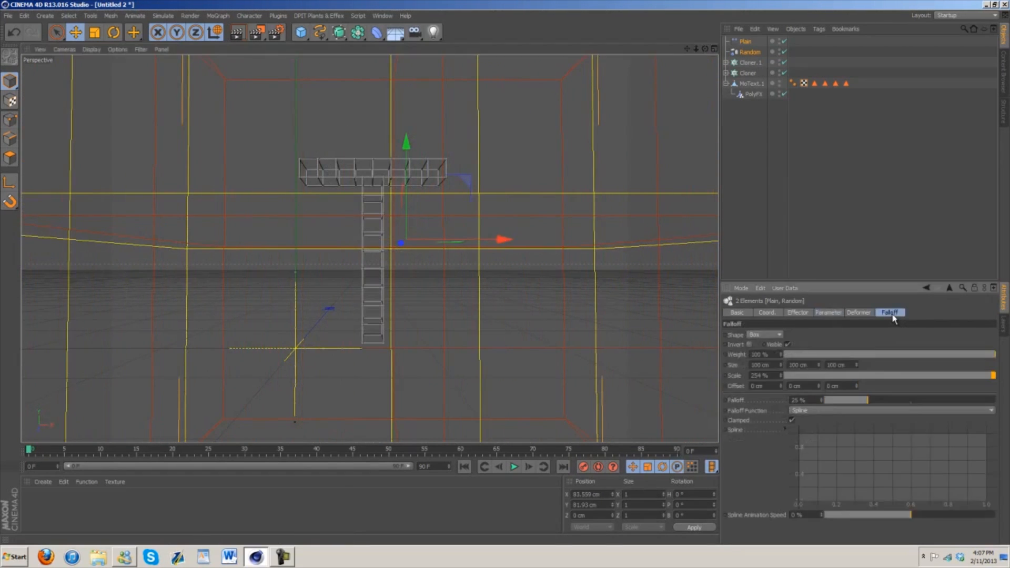
{"action": "left_click", "coordinate": [765, 334]}
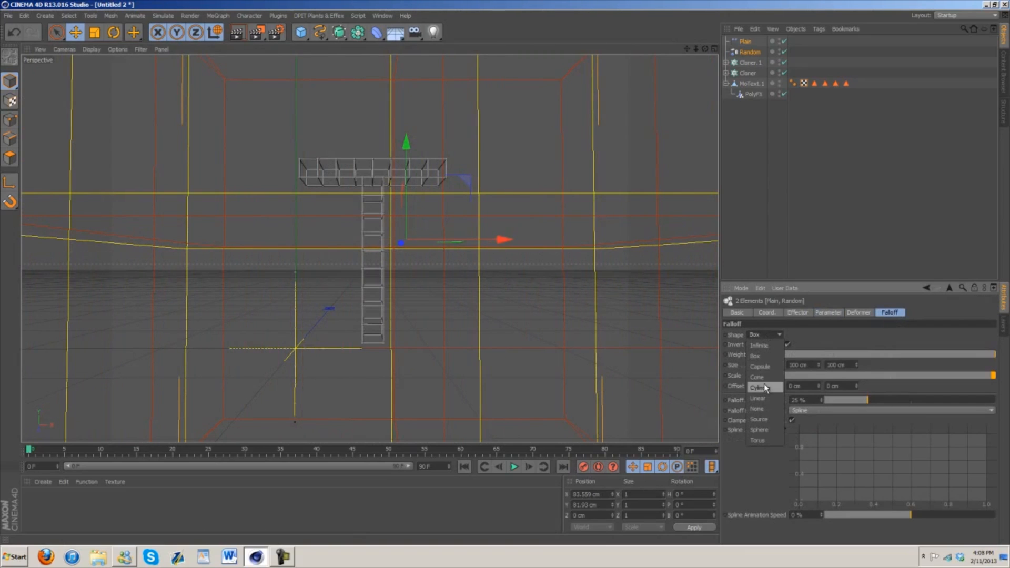
{"action": "left_click", "coordinate": [765, 388]}
{"action": "left_click", "coordinate": [765, 335]}
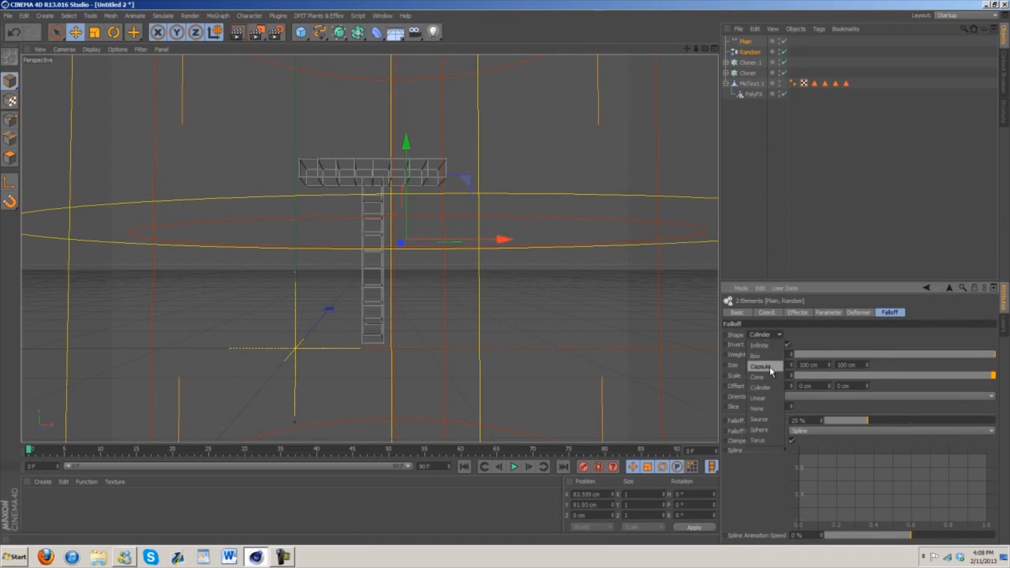
{"action": "left_click", "coordinate": [765, 430]}
{"action": "left_click_drag", "start_coordinate": [696, 49], "coordinate": [506, 277]}
{"action": "left_click_drag", "start_coordinate": [994, 381], "coordinate": [958, 379]}
{"action": "left_click_drag", "start_coordinate": [787, 380], "coordinate": [780, 373]}
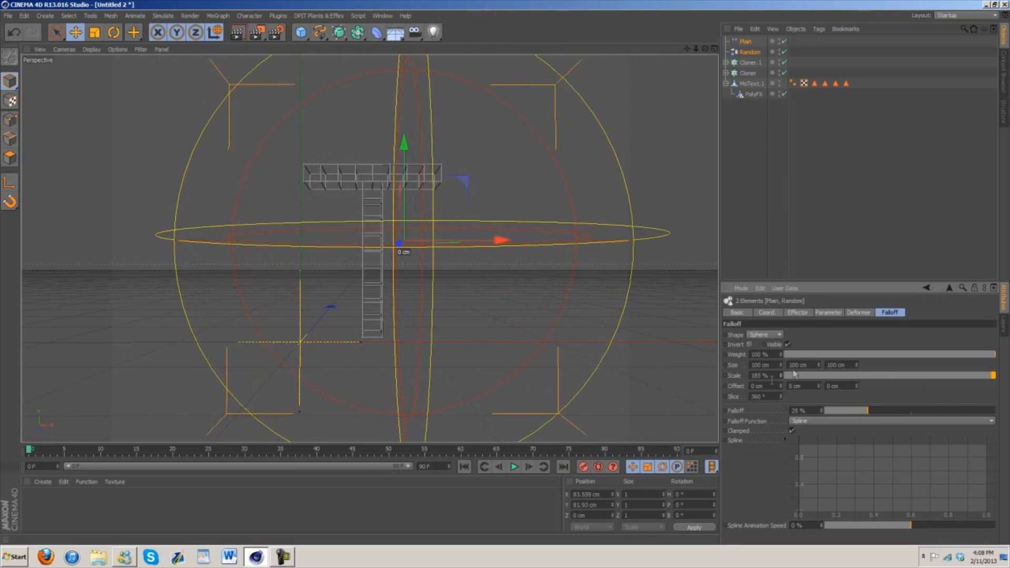
Check the Plain and Random effectors individually, and set the falloff scale of both to 230 %
{"action": "left_click", "coordinate": [747, 52], "text": "ctrl"}
{"action": "left_click", "coordinate": [745, 43]}
{"action": "left_click", "coordinate": [745, 53], "text": "ctrl"}
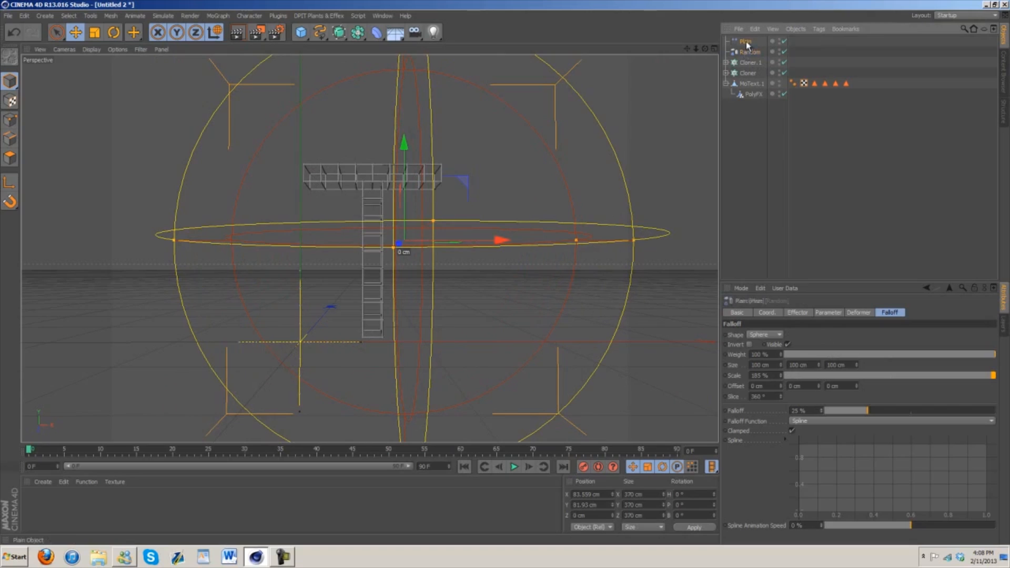
{"action": "left_click", "coordinate": [746, 52]}
{"action": "left_click", "coordinate": [746, 43]}
{"action": "left_click", "coordinate": [745, 53]}
{"action": "left_click", "coordinate": [746, 43]}
{"action": "left_click", "coordinate": [756, 53], "text": "ctrl"}
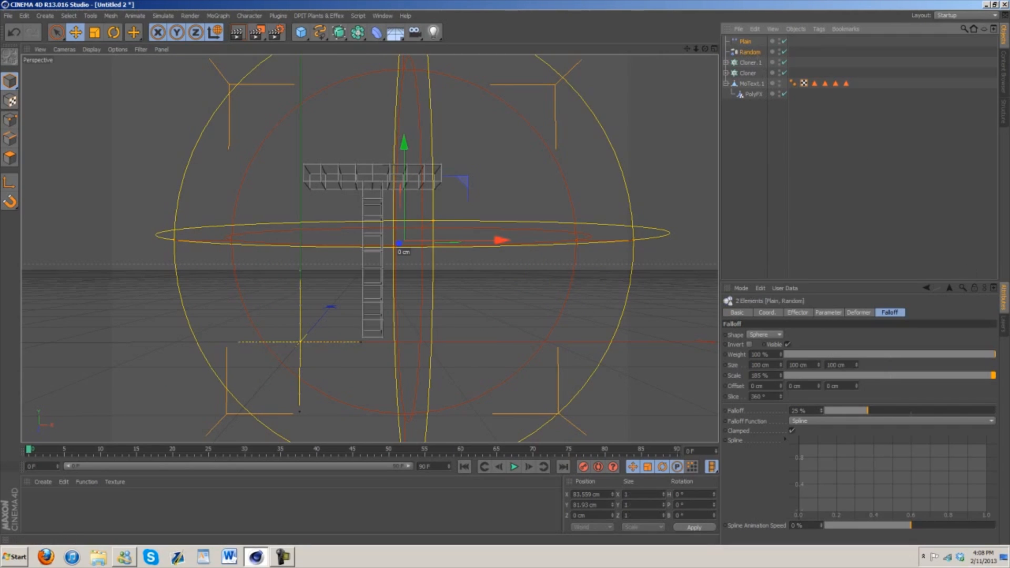
{"action": "mouse_move", "coordinate": [985, 376]}
{"action": "left_mouse_down"}
{"action": "mouse_move", "coordinate": [894, 376]}
{"action": "mouse_move", "coordinate": [993, 376]}
{"action": "left_mouse_up"}
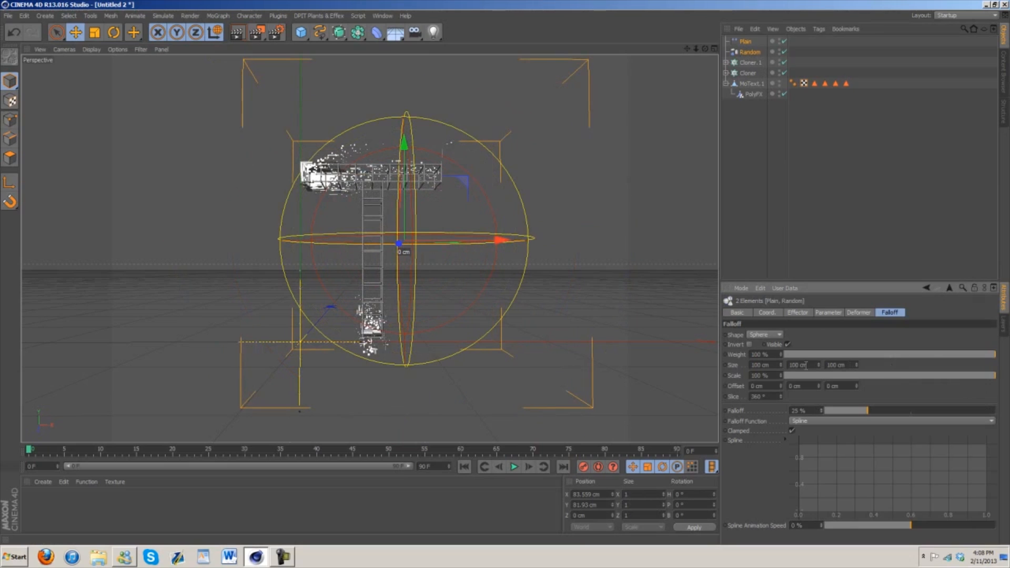
{"action": "mouse_move", "coordinate": [780, 375]}
{"action": "left_mouse_down"}
{"action": "mouse_move", "coordinate": [784, 365]}
{"action": "mouse_move", "coordinate": [781, 377]}
{"action": "left_mouse_up"}
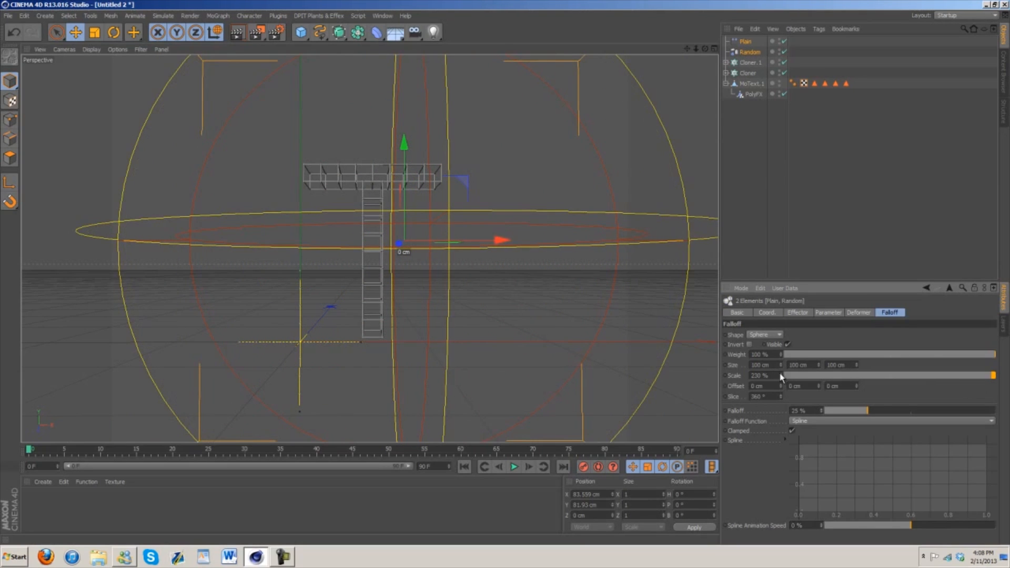
Disable the Plain, Random and PolyFX objects and hide MoText.1 so only the cloner frames are displayed
{"action": "left_click", "coordinate": [784, 41]}
{"action": "left_click", "coordinate": [783, 52]}
{"action": "left_click", "coordinate": [784, 63]}
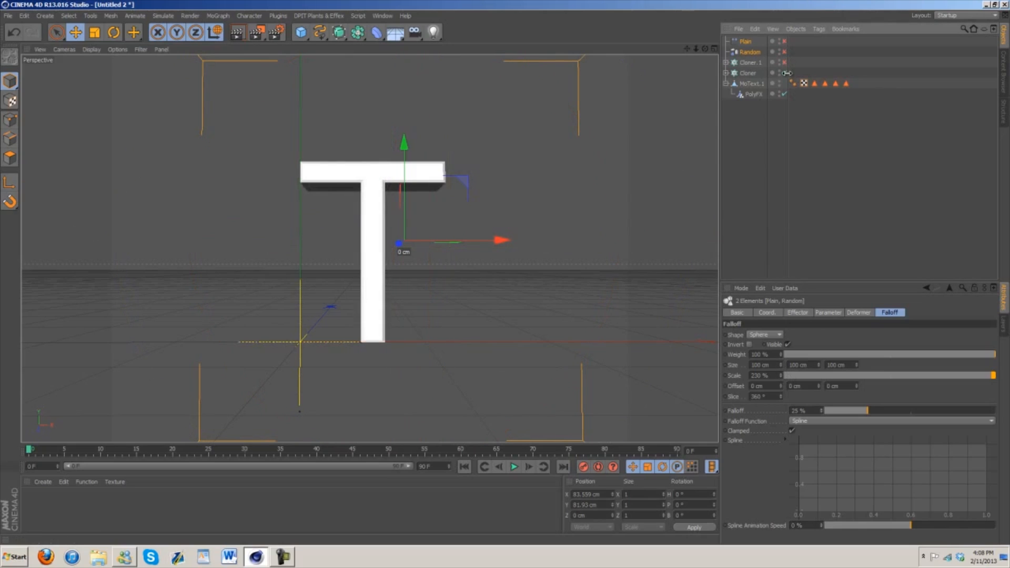
{"action": "left_click", "coordinate": [784, 62]}
{"action": "left_click", "coordinate": [784, 94]}
{"action": "left_click", "coordinate": [768, 85]}
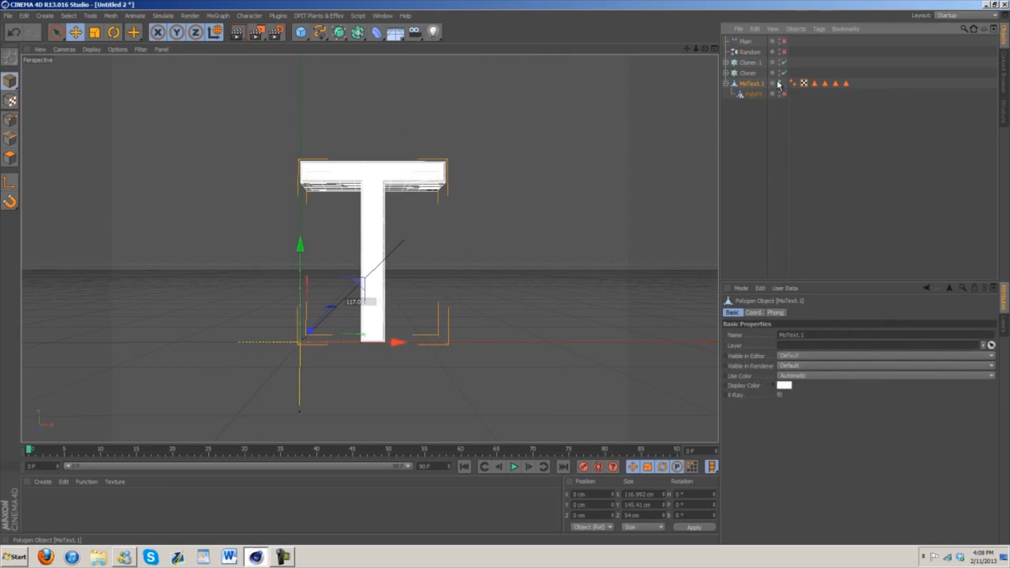
{"action": "double_click", "coordinate": [778, 82]}
{"action": "double_click", "coordinate": [780, 86]}
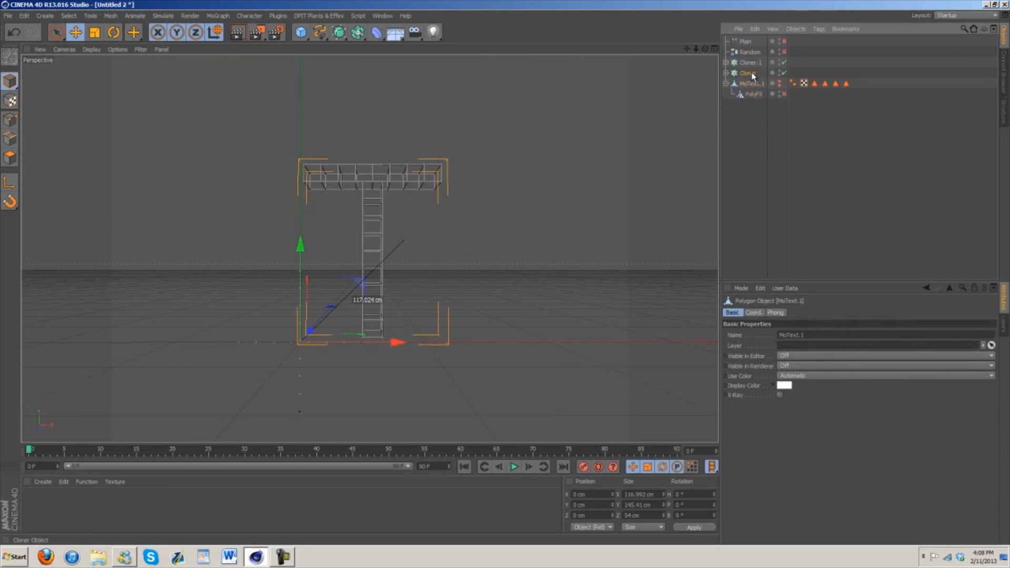
Check which part of the letter each cloner forms, and keyframe the crossbar cloner's count at 0 on frame 0
{"action": "left_click", "coordinate": [749, 62]}
{"action": "scroll", "coordinate": [507, 273], "scroll_direction": "up", "scroll_amount": 5}
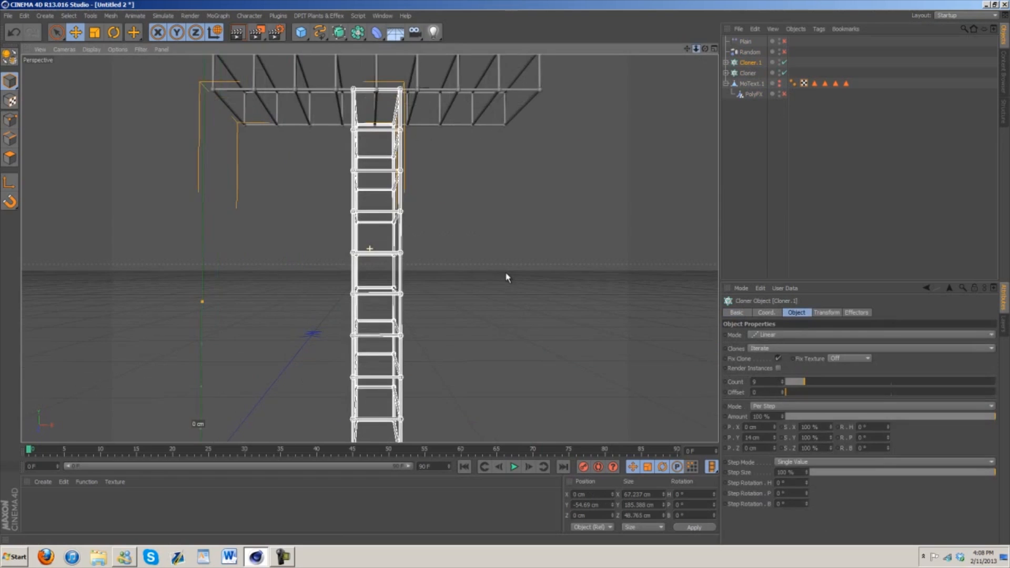
{"action": "scroll", "coordinate": [506, 277], "scroll_direction": "down", "scroll_amount": 4}
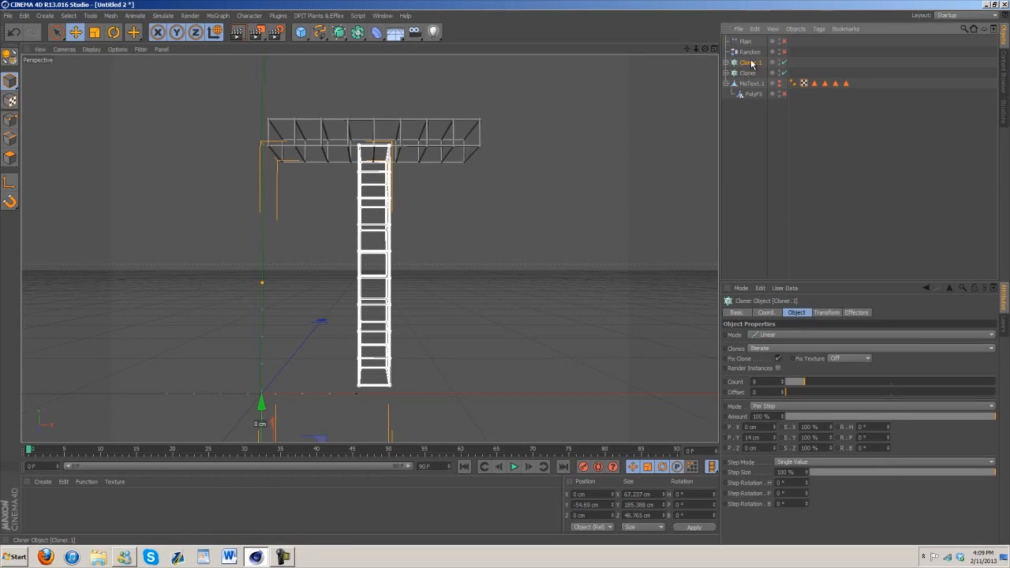
{"action": "left_click", "coordinate": [746, 73]}
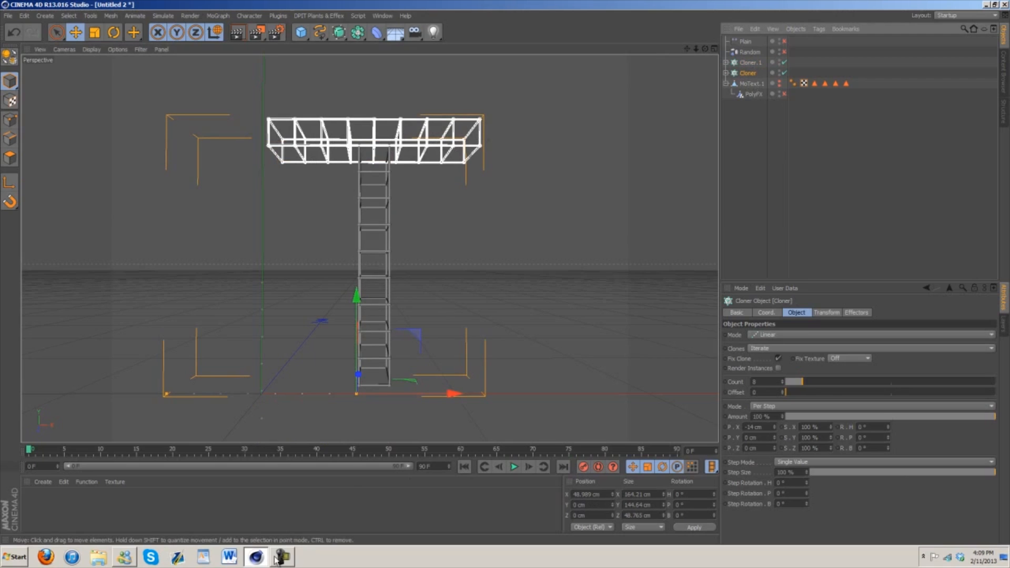
{"action": "left_click_drag", "start_coordinate": [781, 384], "coordinate": [784, 388]}
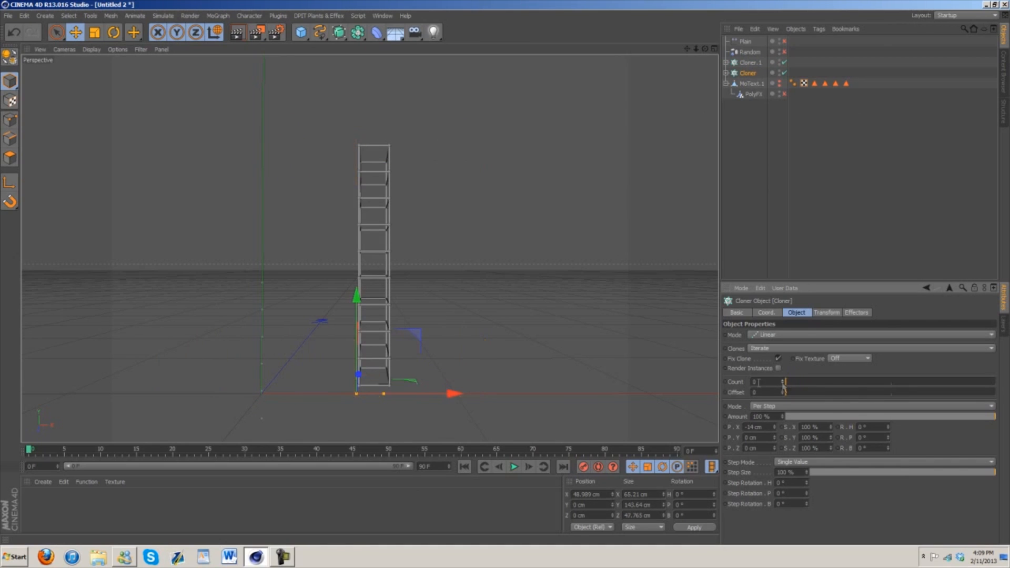
{"action": "left_click", "coordinate": [725, 382], "text": "ctrl"}
Keyframe the crossbar cloner's count at 8 on frame 15
{"action": "left_click_drag", "start_coordinate": [29, 452], "coordinate": [138, 456]}
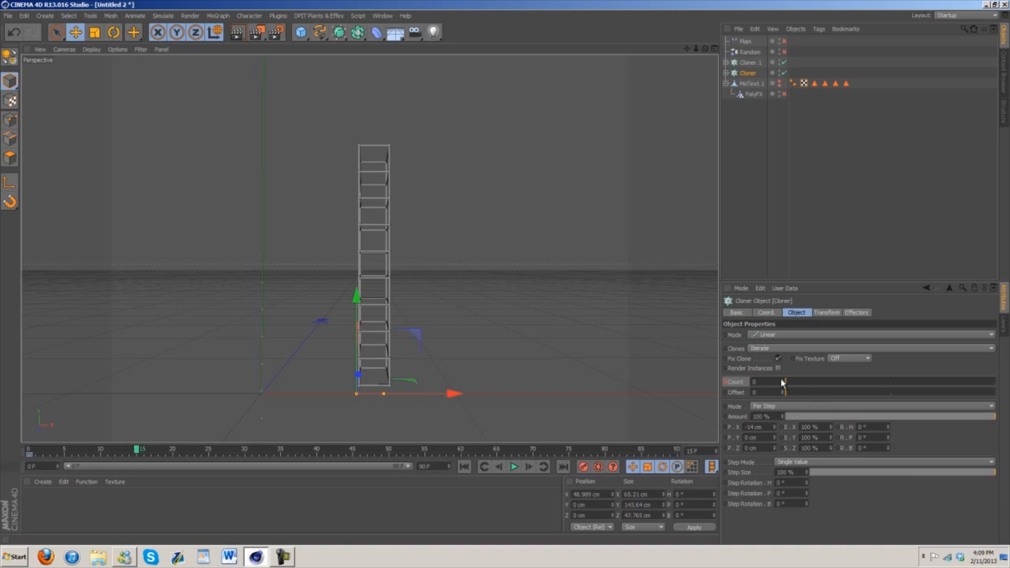
{"action": "left_click_drag", "start_coordinate": [782, 383], "coordinate": [783, 221]}
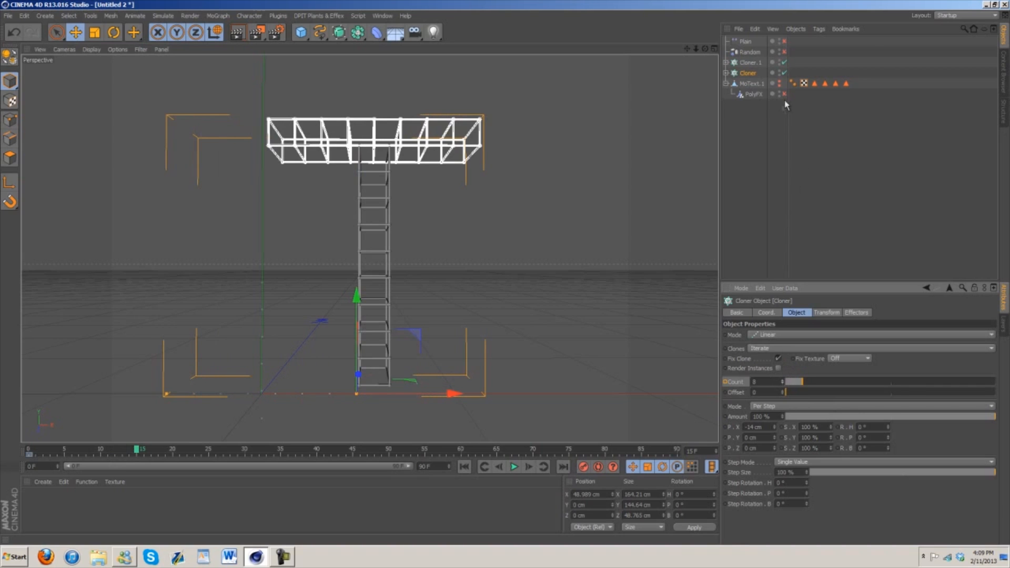
{"action": "left_click", "coordinate": [778, 82]}
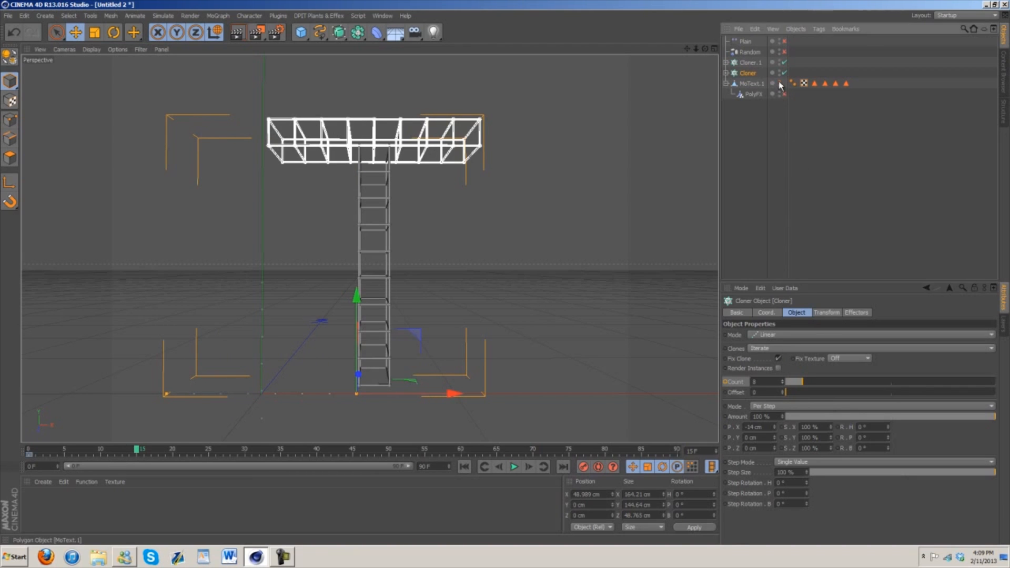
{"action": "left_click", "coordinate": [779, 82]}
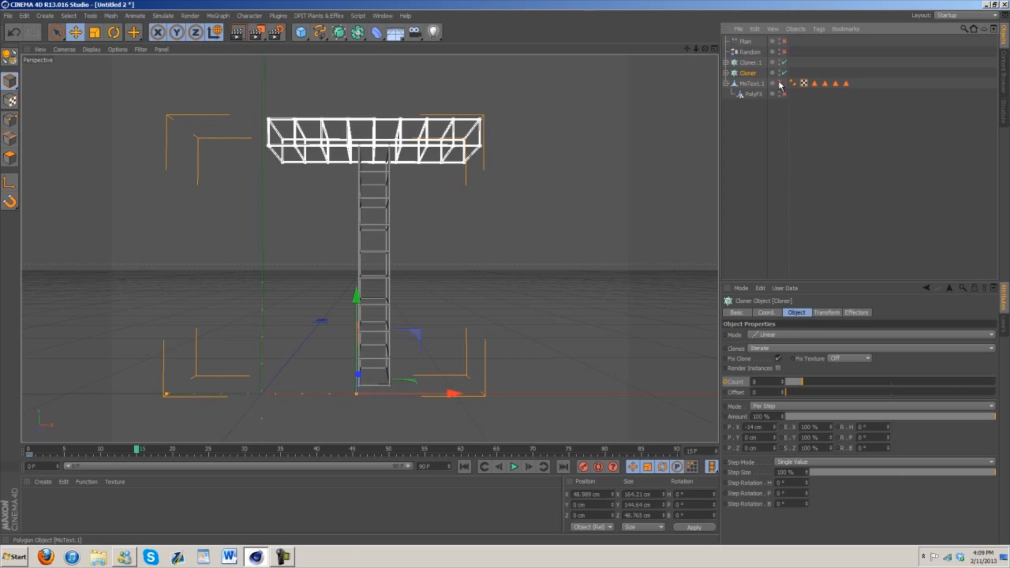
{"action": "left_click", "coordinate": [724, 382], "text": "ctrl"}
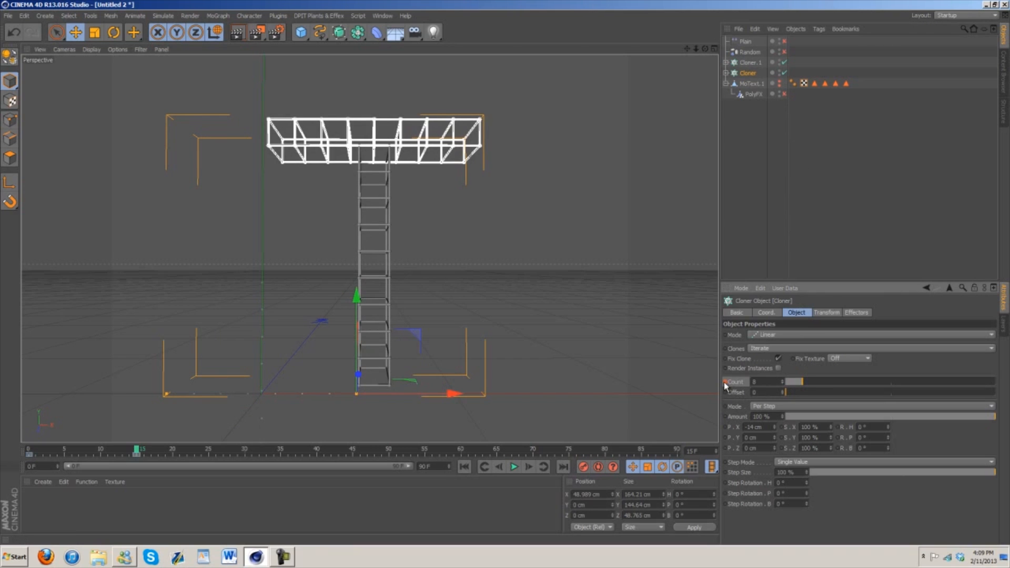
Play back the crossbar cloner's count animation from frame 0 and return to the start
{"action": "left_click_drag", "start_coordinate": [136, 451], "coordinate": [29, 451]}
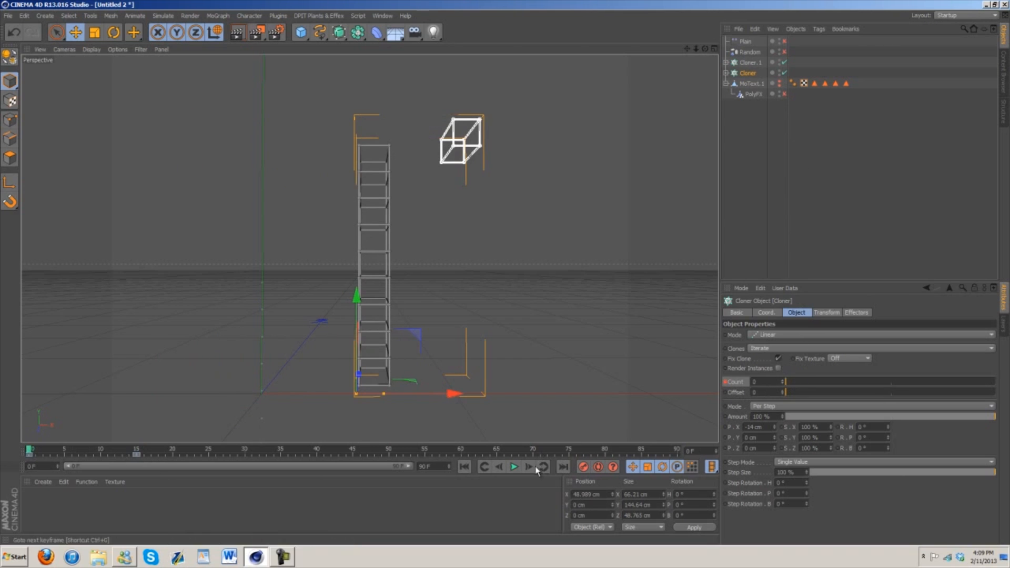
{"action": "left_click", "coordinate": [514, 466]}
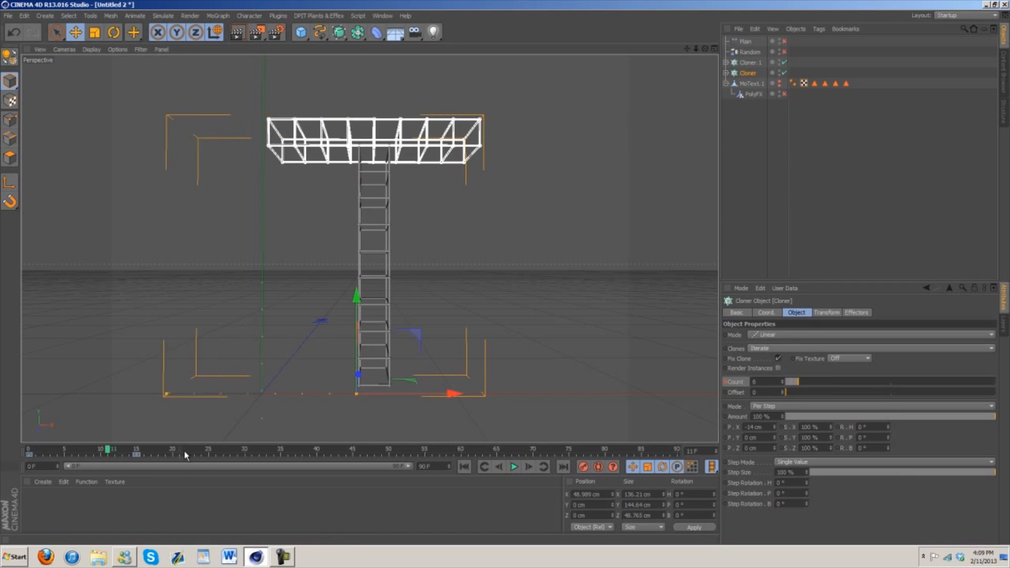
{"action": "left_click_drag", "start_coordinate": [181, 452], "coordinate": [30, 457]}
Shift both count keyframes of the crossbar cloner to frames 4 and 19, check the timing, and deselect the cloner
{"action": "left_click_drag", "start_coordinate": [160, 458], "coordinate": [106, 460]}
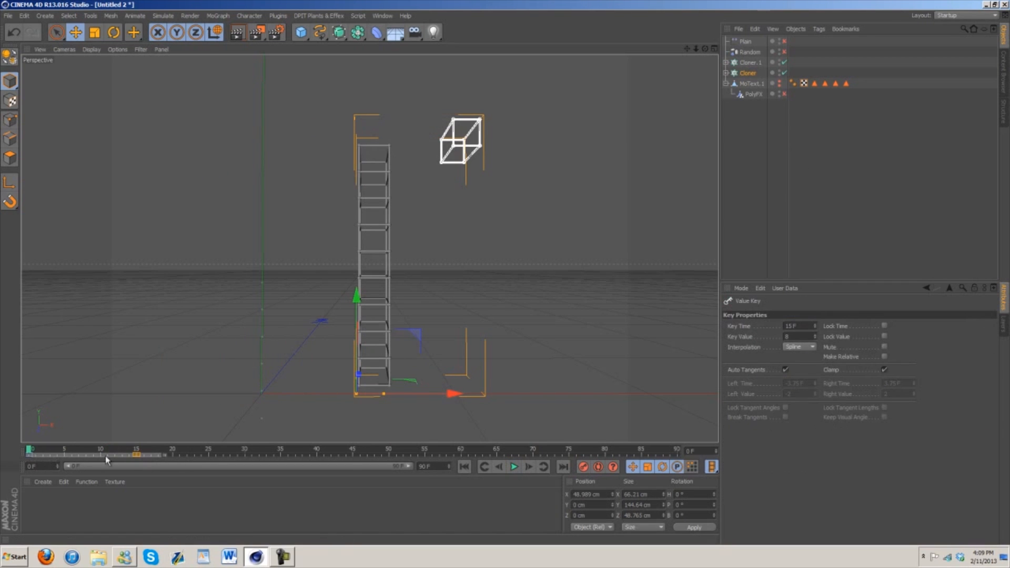
{"action": "left_click_drag", "start_coordinate": [213, 458], "coordinate": [62, 458]}
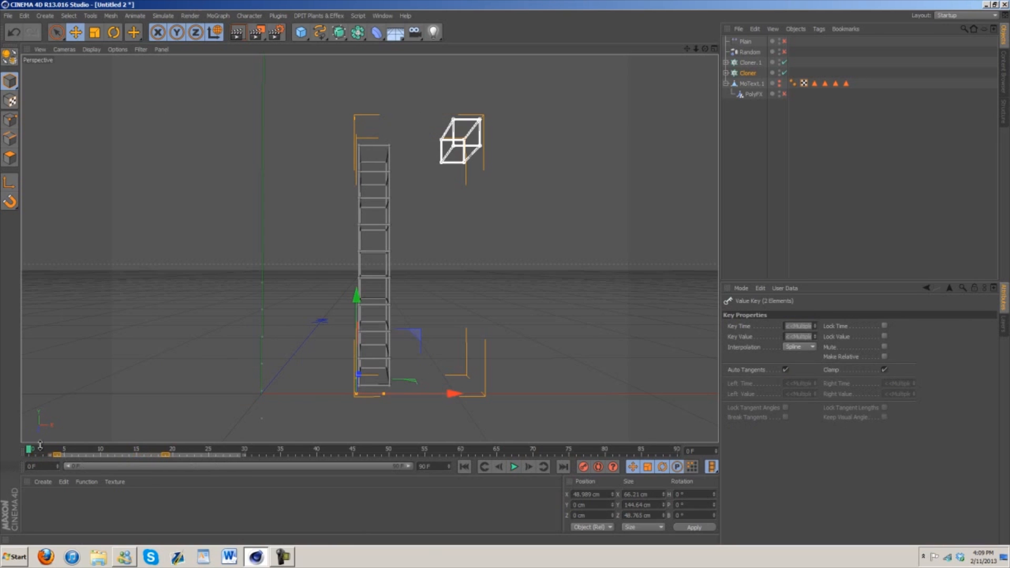
{"action": "left_click", "coordinate": [41, 453]}
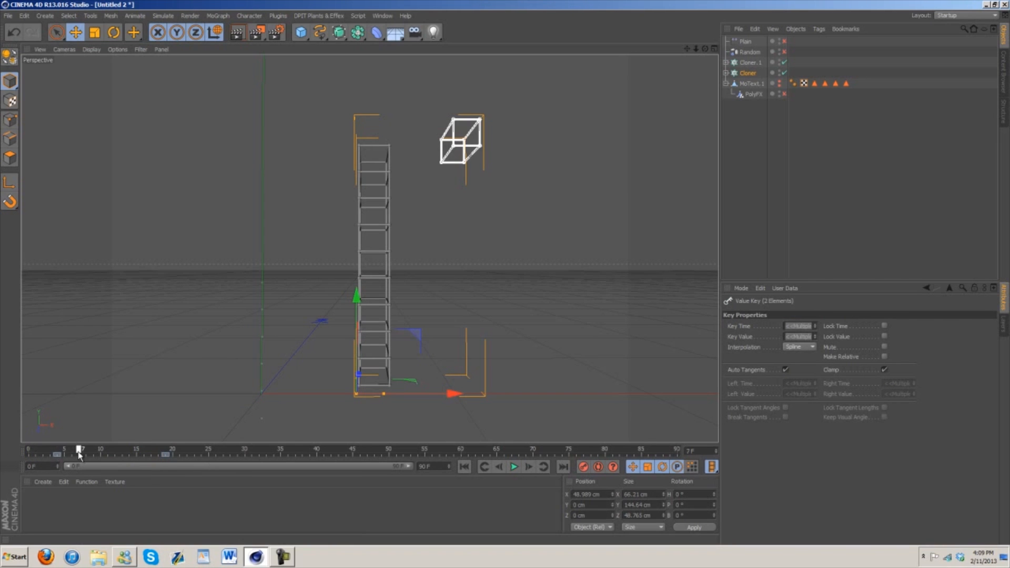
{"action": "left_click", "coordinate": [541, 206]}
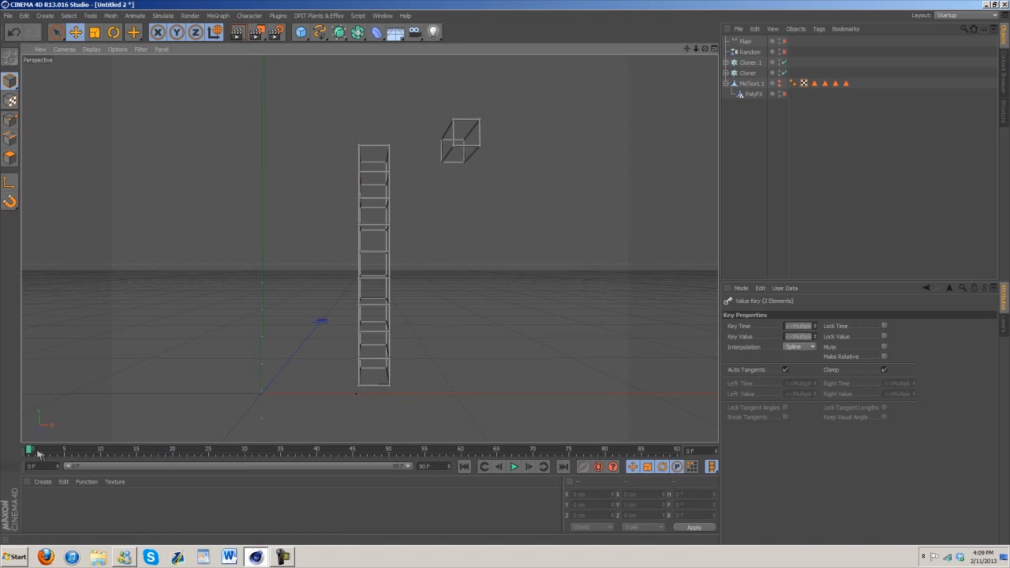
Play back the crossbar cloner's retimed count animation and return to frame 0
{"action": "left_click", "coordinate": [126, 450]}
{"action": "left_click_drag", "start_coordinate": [126, 451], "coordinate": [1, 468]}
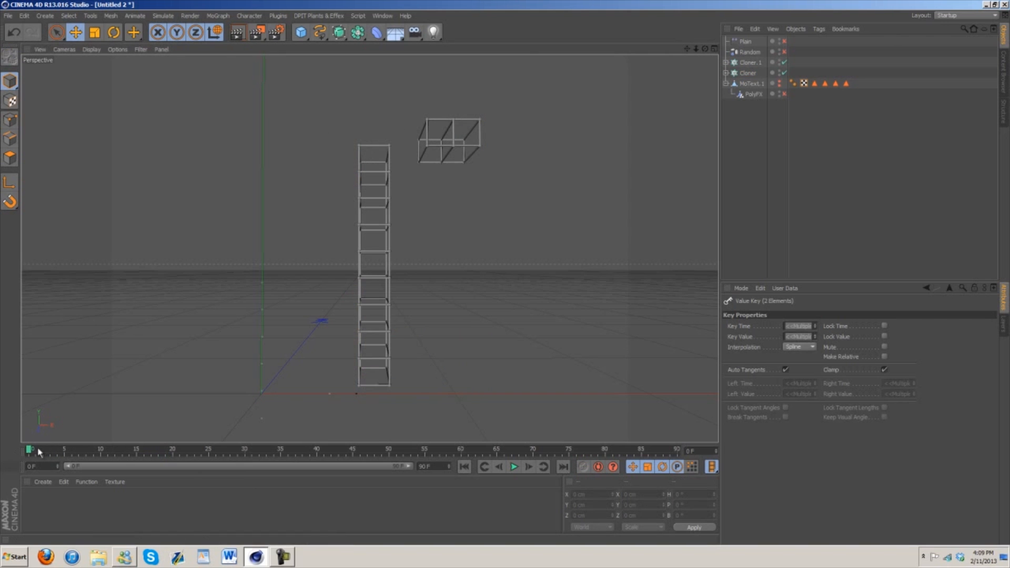
{"action": "left_click", "coordinate": [514, 467]}
{"action": "left_click_drag", "start_coordinate": [173, 453], "coordinate": [29, 452]}
Expand the crossbar cloner's hierarchy and examine its cube and count settings to find what remains displayed at frame 0
{"action": "left_click", "coordinate": [743, 79]}
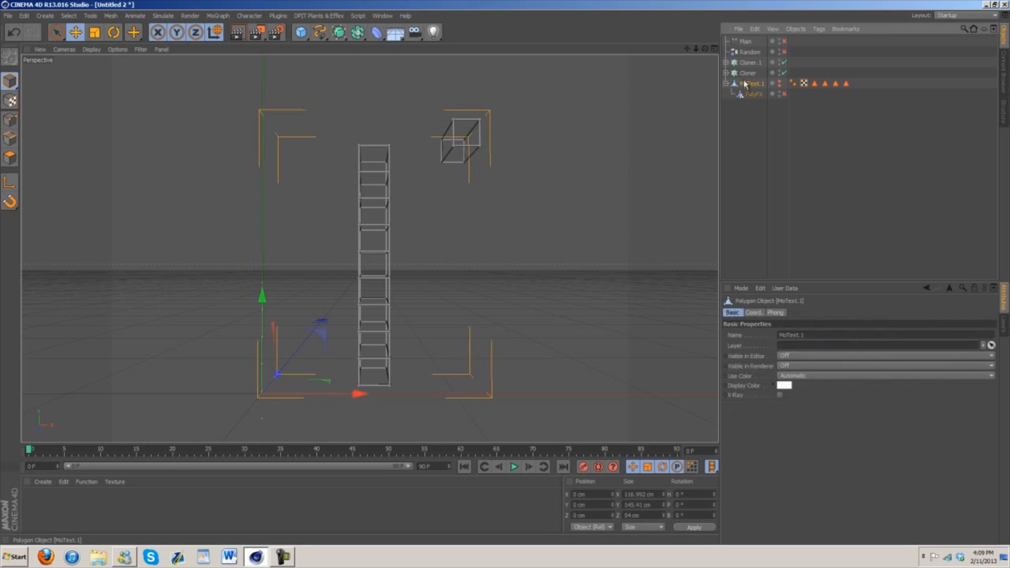
{"action": "left_click", "coordinate": [743, 74]}
{"action": "left_click", "coordinate": [726, 73]}
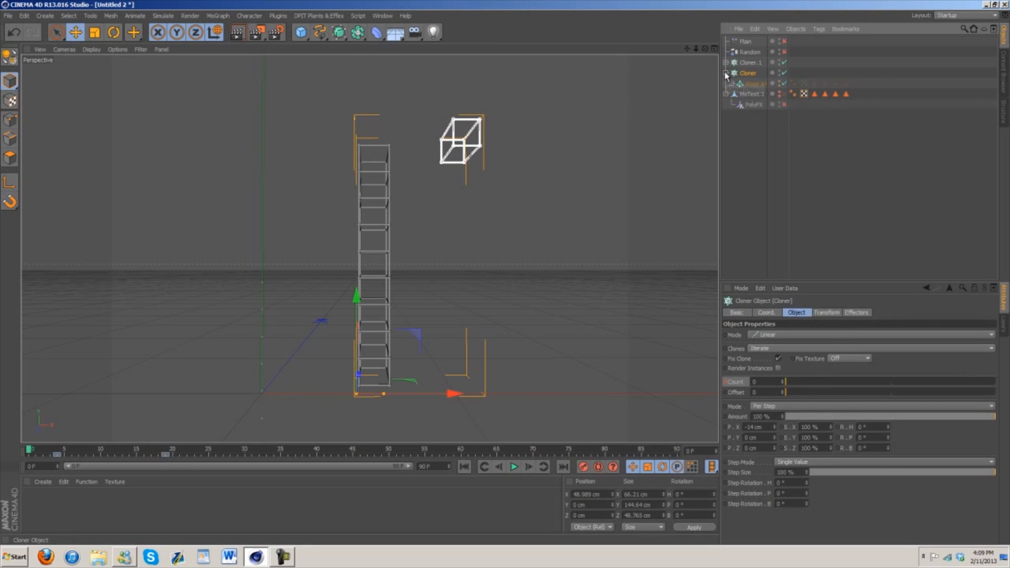
{"action": "left_click", "coordinate": [731, 83]}
{"action": "left_click", "coordinate": [752, 94]}
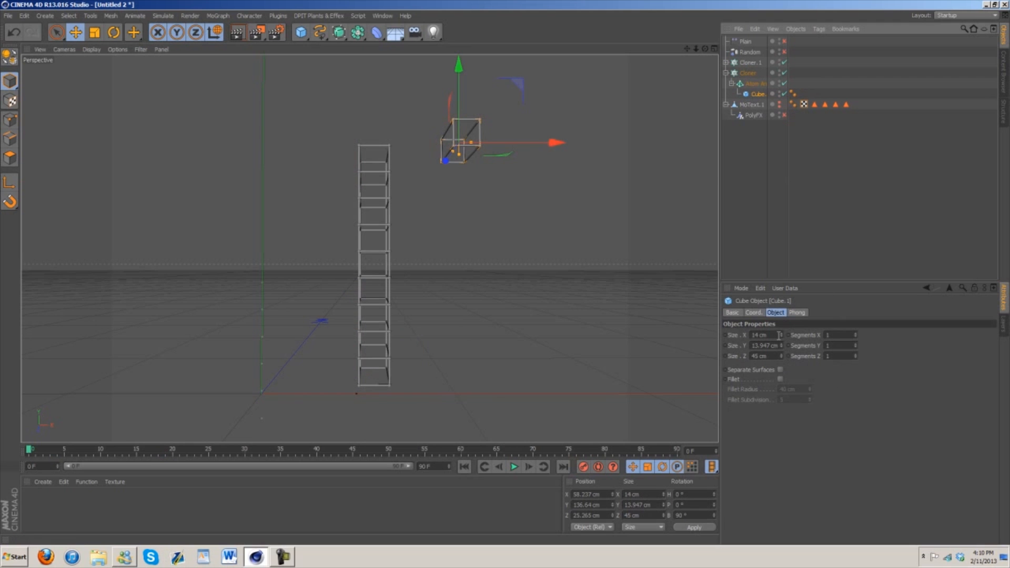
{"action": "left_click", "coordinate": [749, 74]}
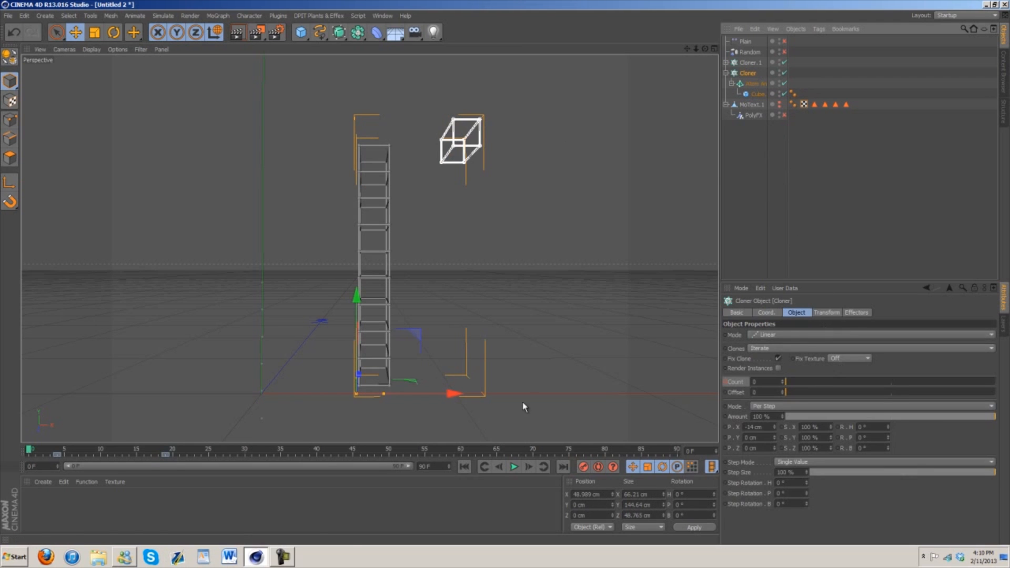
{"action": "left_click", "coordinate": [142, 394]}
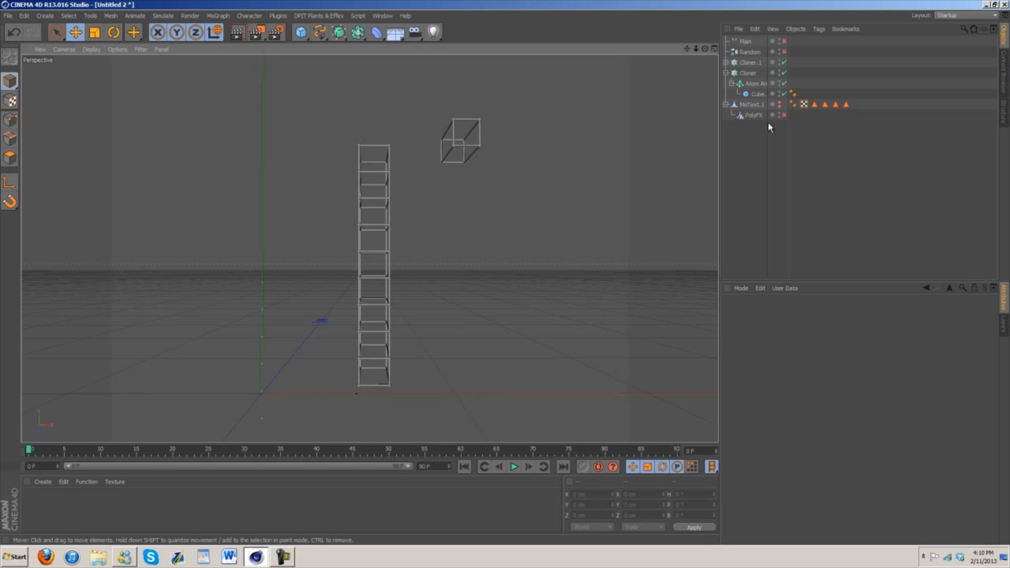
{"action": "left_click", "coordinate": [757, 82]}
{"action": "left_click", "coordinate": [755, 74]}
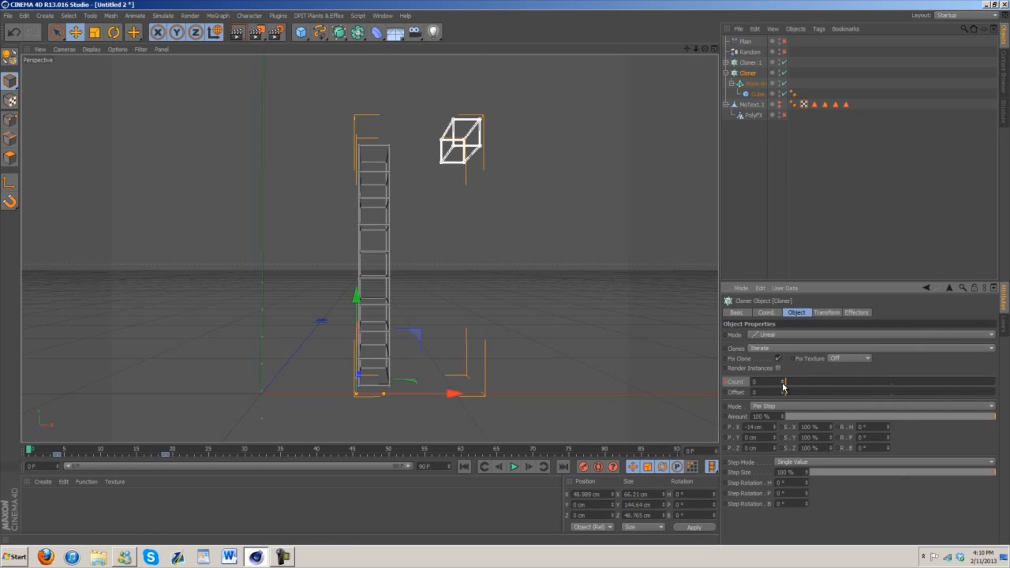
Keyframe the crossbar cloner's per-step X, Y and Z scale at 0% on frame 2
{"action": "mouse_move", "coordinate": [29, 451]}
{"action": "left_mouse_down"}
{"action": "mouse_move", "coordinate": [174, 451]}
{"action": "mouse_move", "coordinate": [29, 450]}
{"action": "left_mouse_up"}
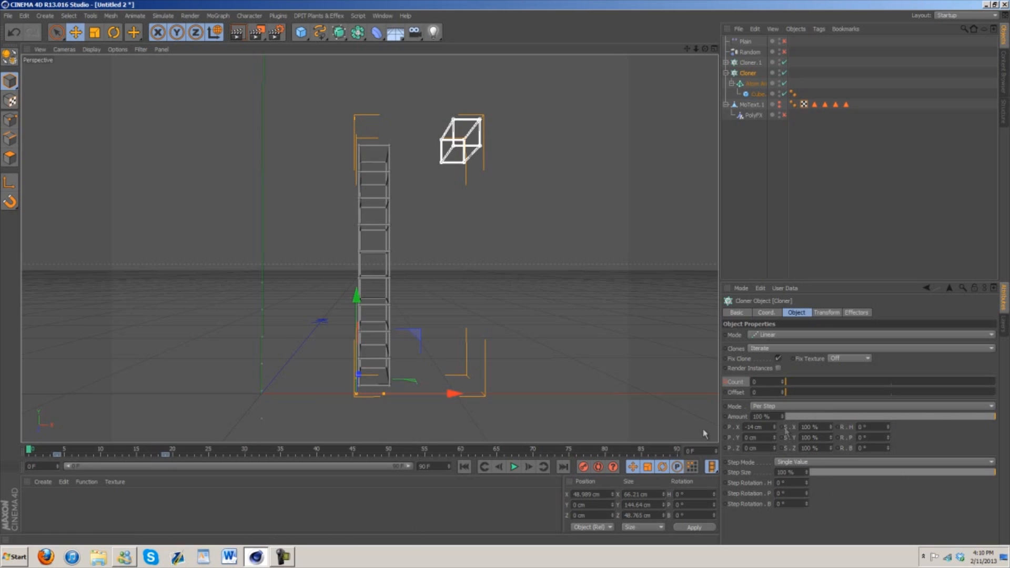
{"action": "left_click_drag", "start_coordinate": [33, 452], "coordinate": [51, 455]}
{"action": "left_click", "coordinate": [781, 427], "text": "ctrl"}
{"action": "left_click", "coordinate": [781, 438], "text": "ctrl"}
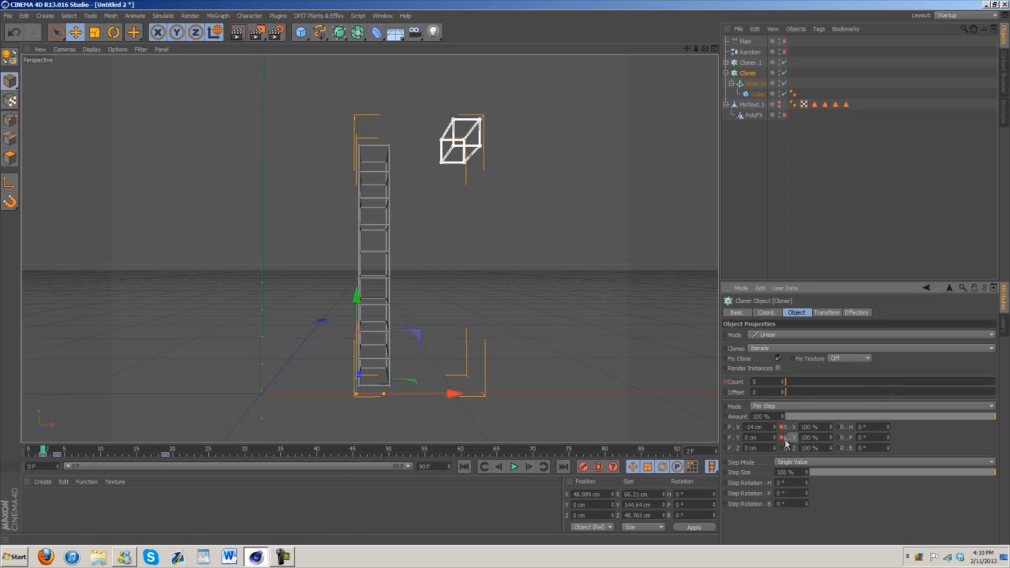
{"action": "double_click", "coordinate": [825, 427]}
{"action": "type", "text": "0"}
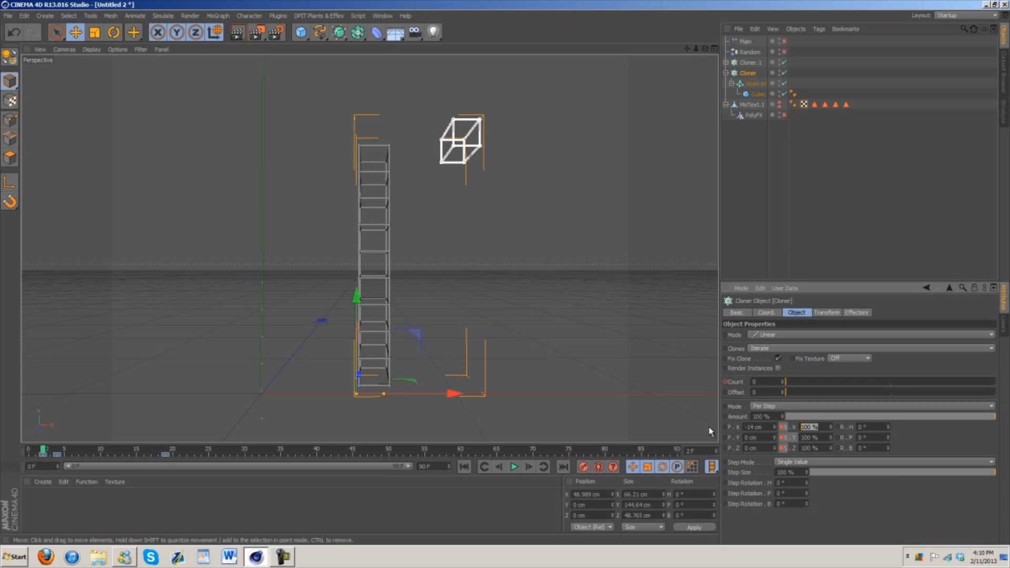
{"action": "type", "text": "0"}
{"action": "key", "text": "Tab"}
{"action": "type", "text": "0"}
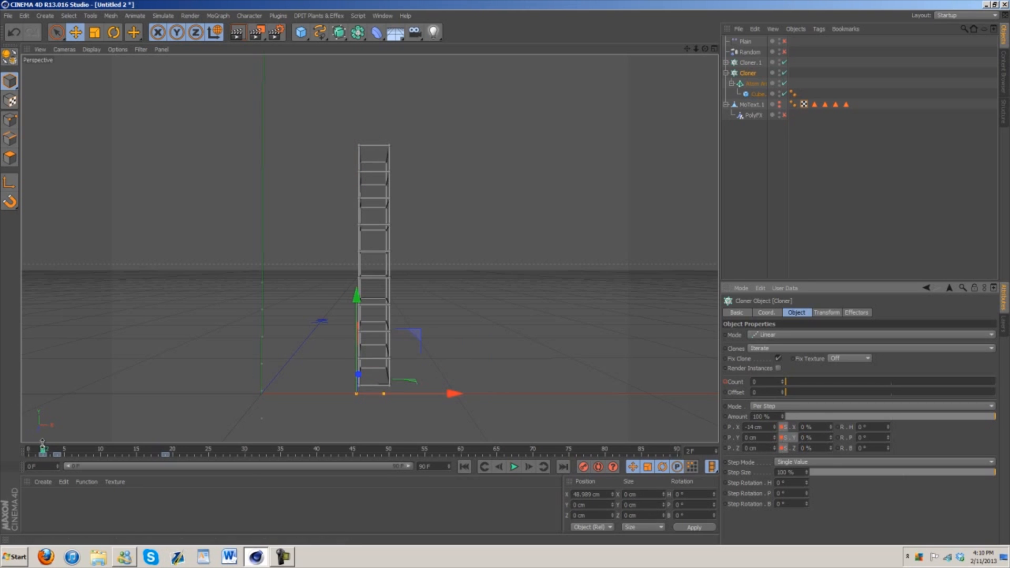
Keyframe the crossbar cloner's per-step X, Y and Z scale at 100% on frame 3
{"action": "left_click_drag", "start_coordinate": [45, 450], "coordinate": [50, 450]}
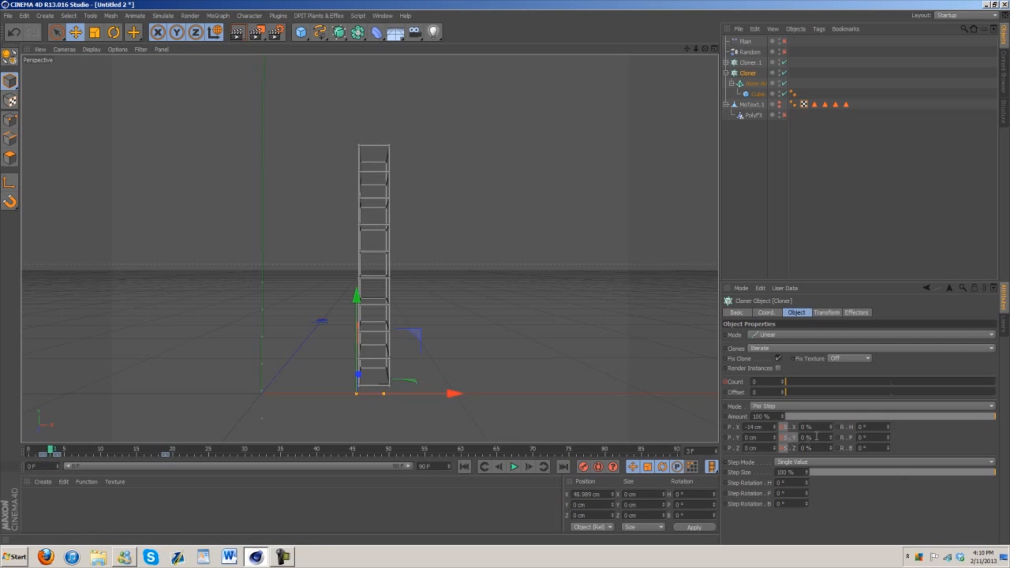
{"action": "double_click", "coordinate": [805, 426]}
{"action": "type", "text": "100"}
{"action": "key", "text": "Tab"}
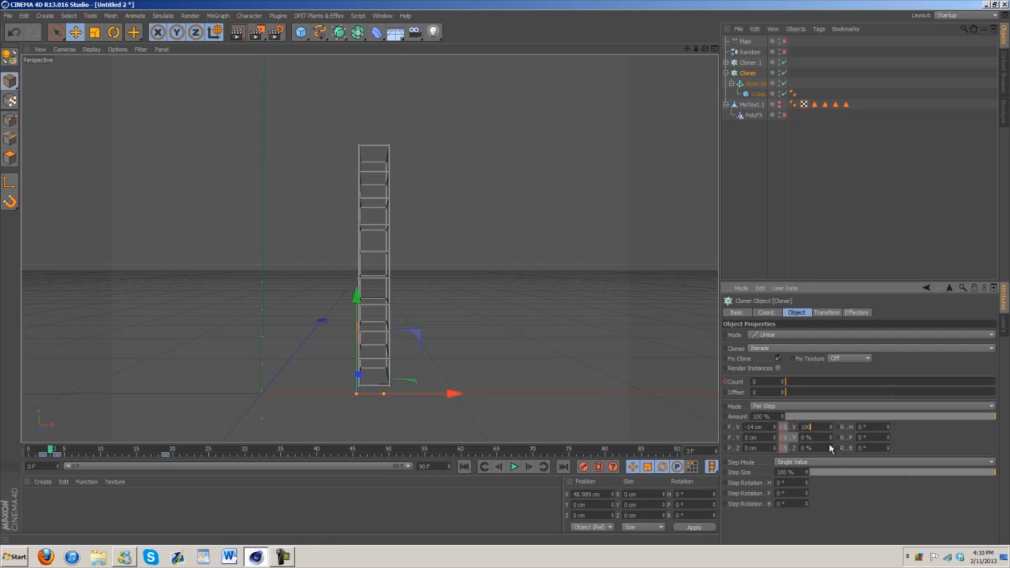
{"action": "type", "text": "10"}
{"action": "type", "text": "1"}
Play back the crossbar cloner's combined scale and count animation from frame 0
{"action": "left_click_drag", "start_coordinate": [50, 449], "coordinate": [3, 459]}
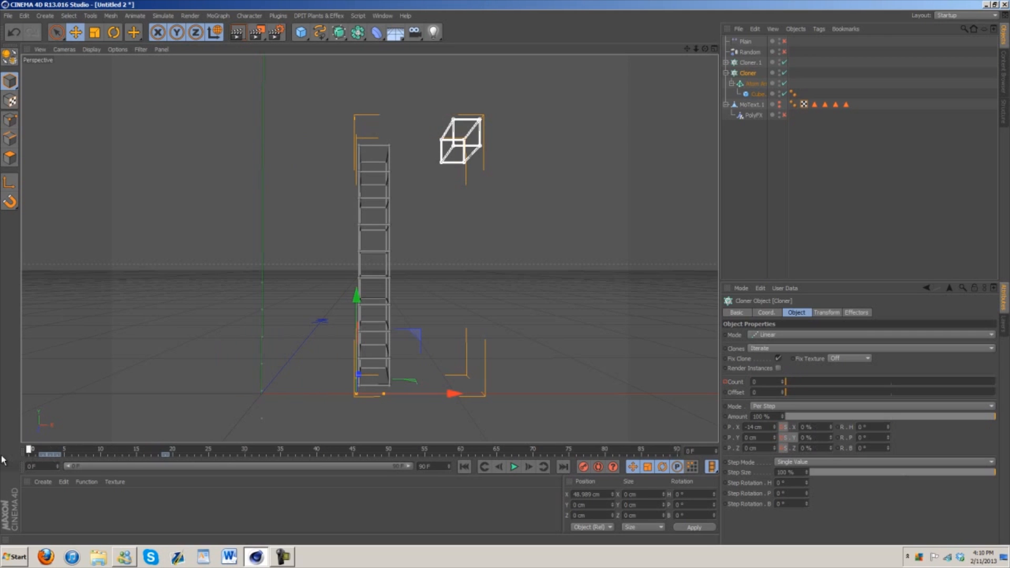
{"action": "left_click", "coordinate": [514, 466]}
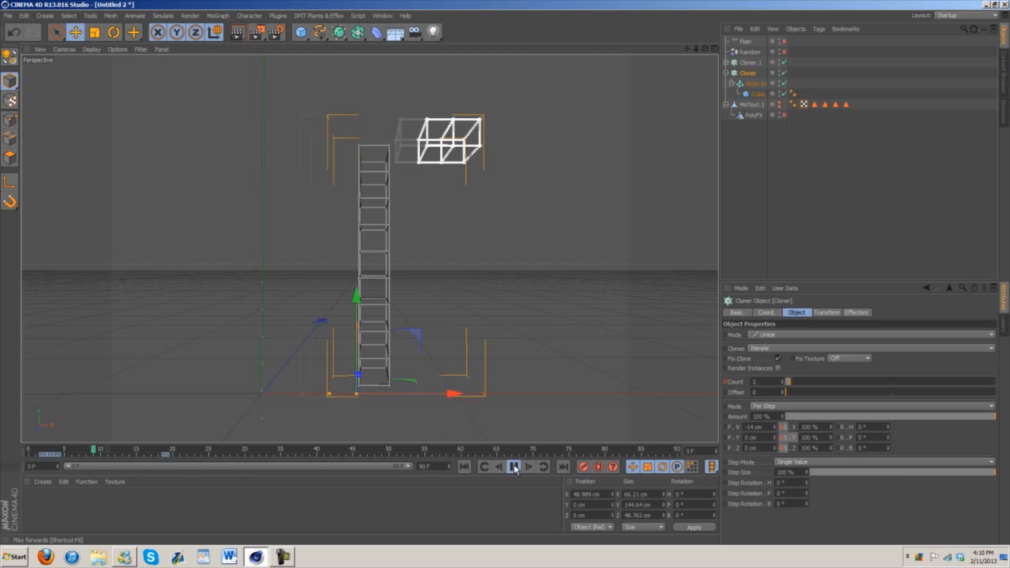
{"action": "left_click", "coordinate": [514, 467]}
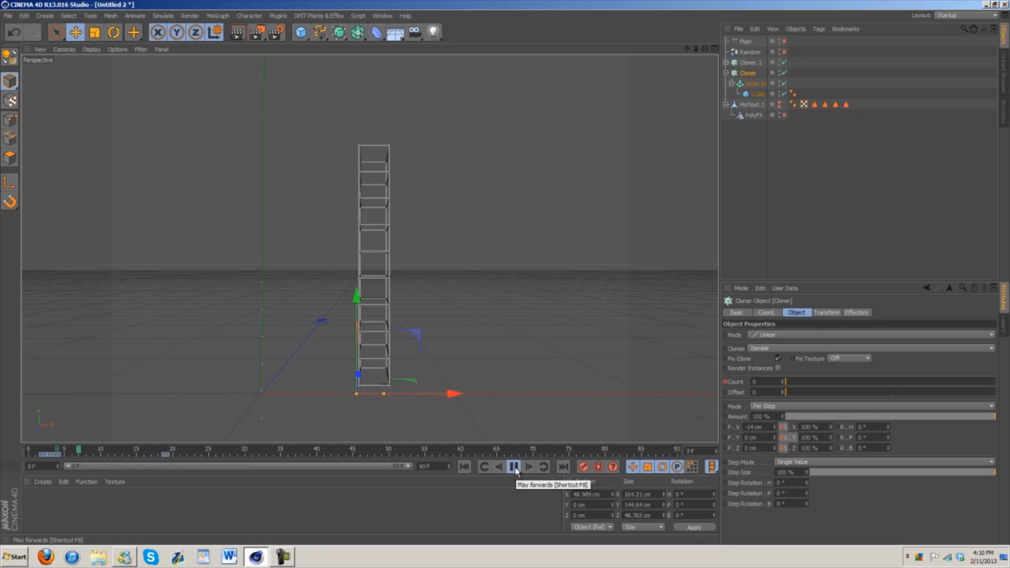
{"action": "left_click", "coordinate": [514, 467]}
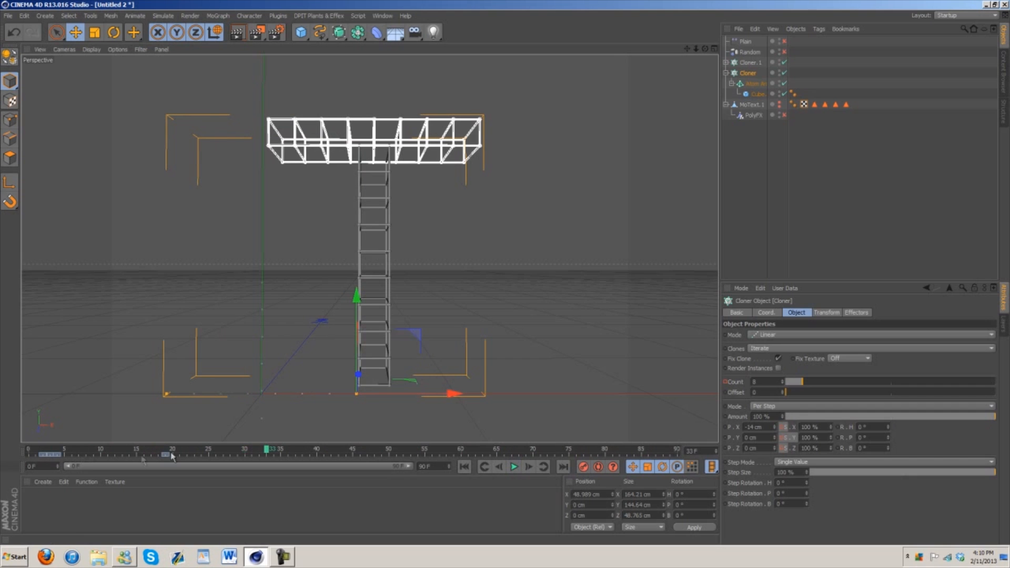
Shift the crossbar cloner's two count keyframes to frames 8 and 23, check the timing, and deselect the cloner
{"action": "left_click_drag", "start_coordinate": [181, 457], "coordinate": [108, 457]}
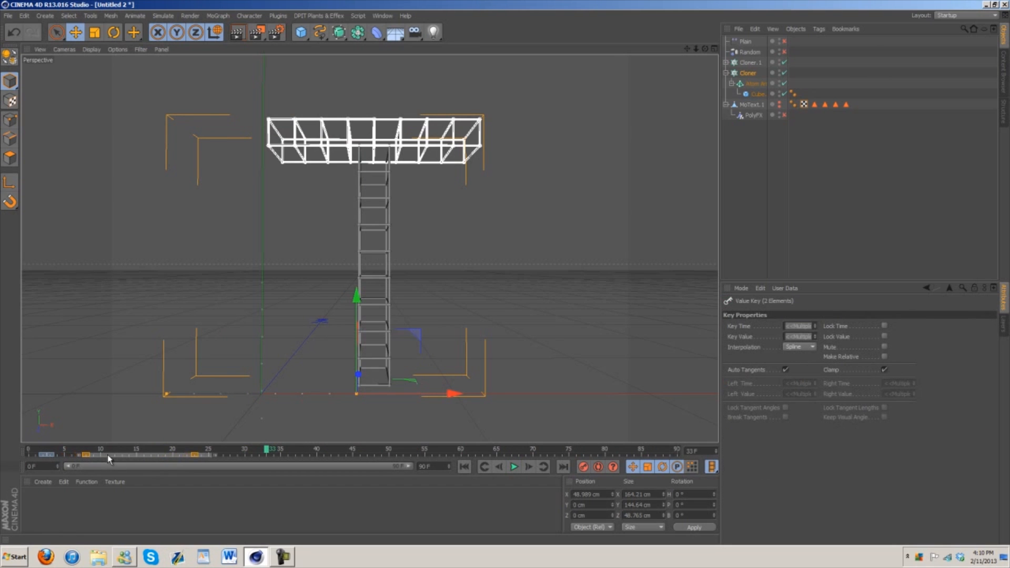
{"action": "left_click_drag", "start_coordinate": [268, 451], "coordinate": [28, 457]}
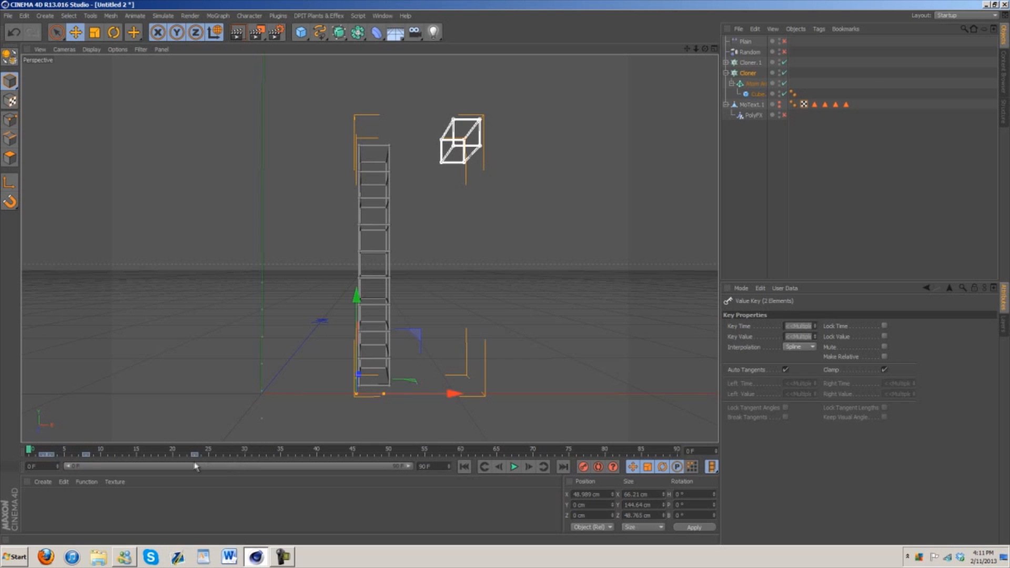
{"action": "left_click", "coordinate": [517, 466]}
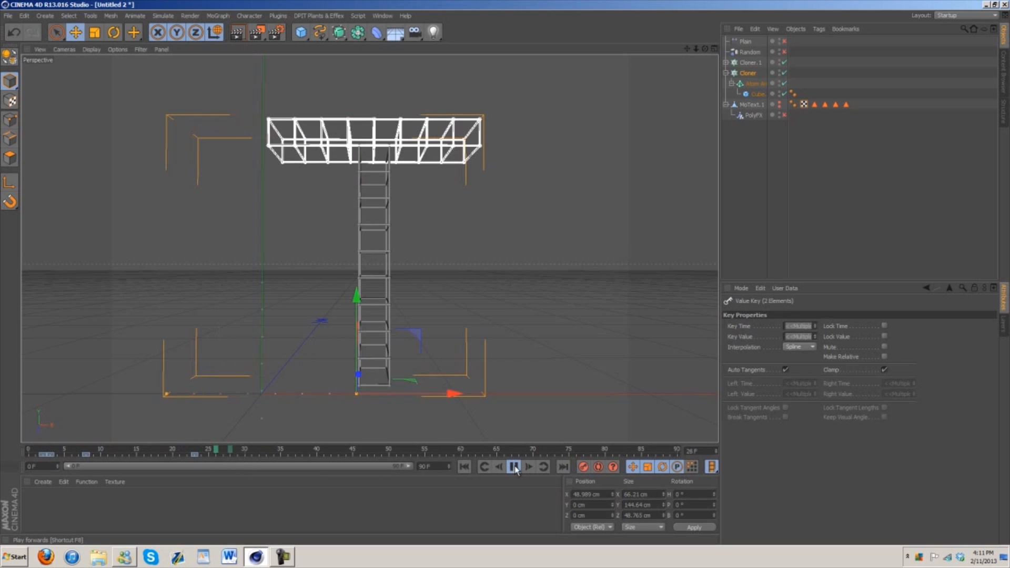
{"action": "left_click", "coordinate": [760, 149]}
Play the wireframe build-up through, stop on frame 30, and examine the stem cloner's count and step settings
{"action": "left_click_drag", "start_coordinate": [251, 453], "coordinate": [417, 452]}
{"action": "left_click", "coordinate": [514, 466]}
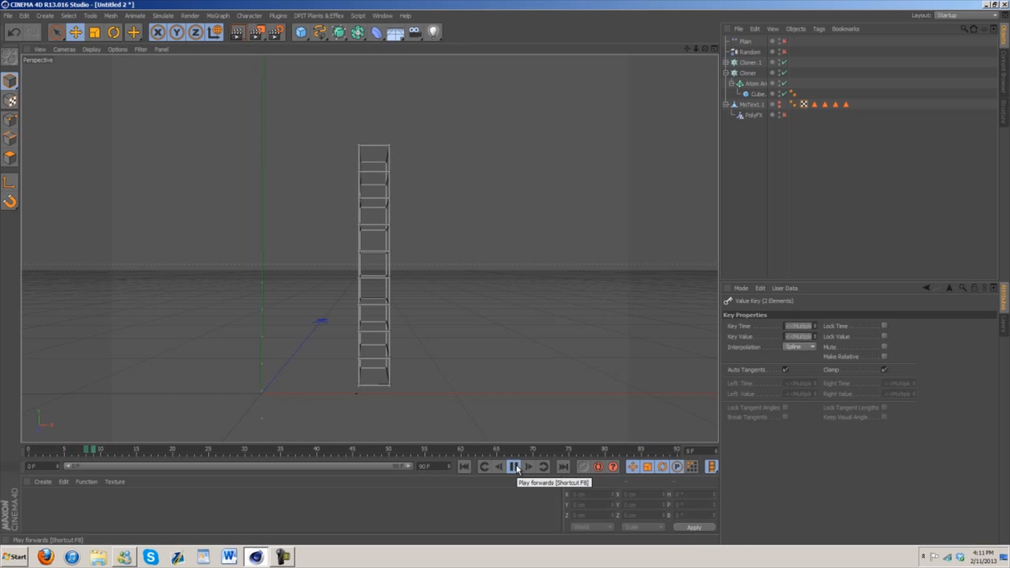
{"action": "left_click", "coordinate": [514, 466]}
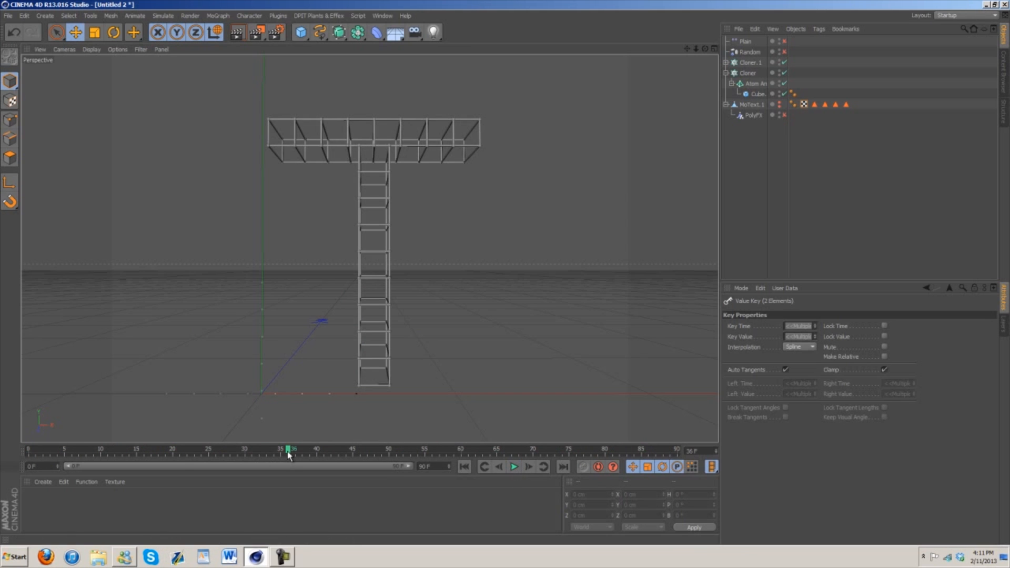
{"action": "left_click_drag", "start_coordinate": [288, 454], "coordinate": [245, 459]}
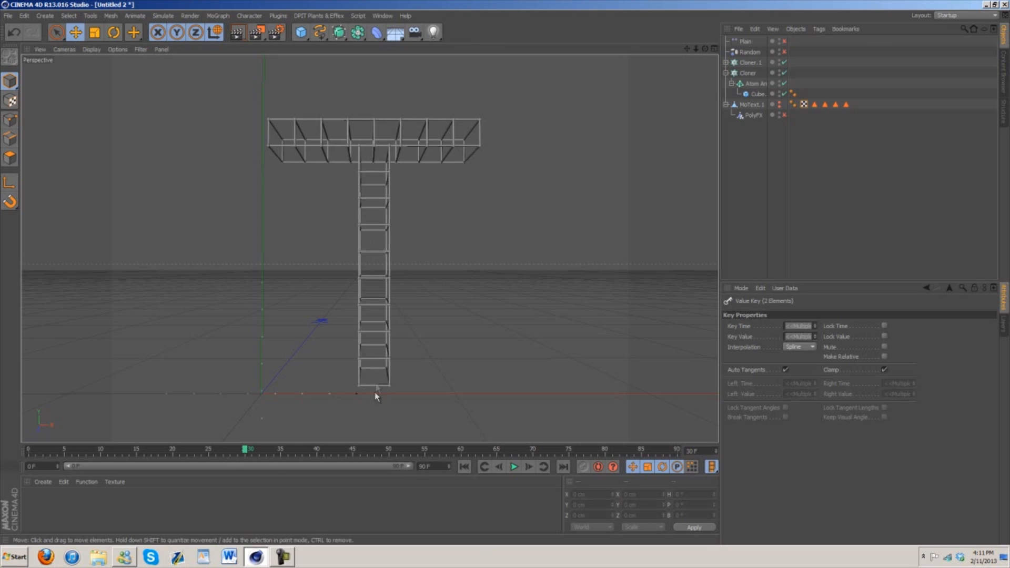
{"action": "left_click", "coordinate": [748, 74]}
{"action": "left_click", "coordinate": [753, 63]}
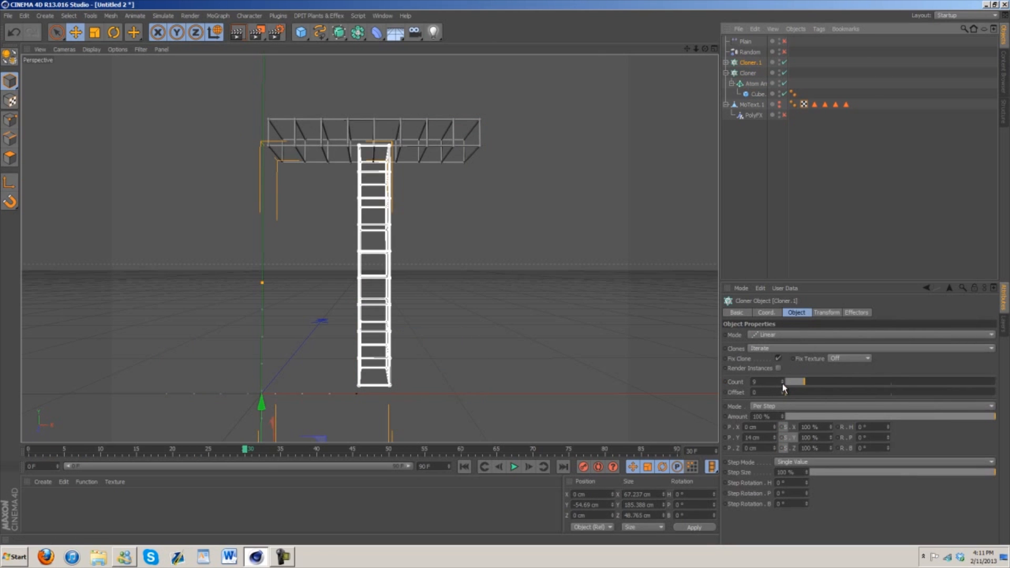
{"action": "left_click_drag", "start_coordinate": [786, 386], "coordinate": [783, 383]}
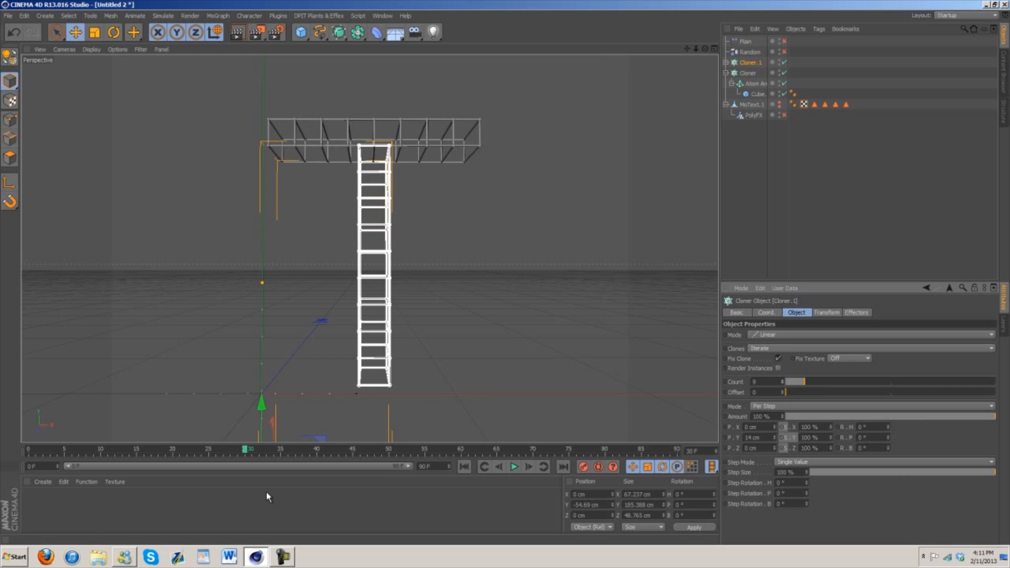
Re-enable the Plain and Random effectors, the T text object's visibility, and its PolyFX
{"action": "left_click", "coordinate": [783, 42]}
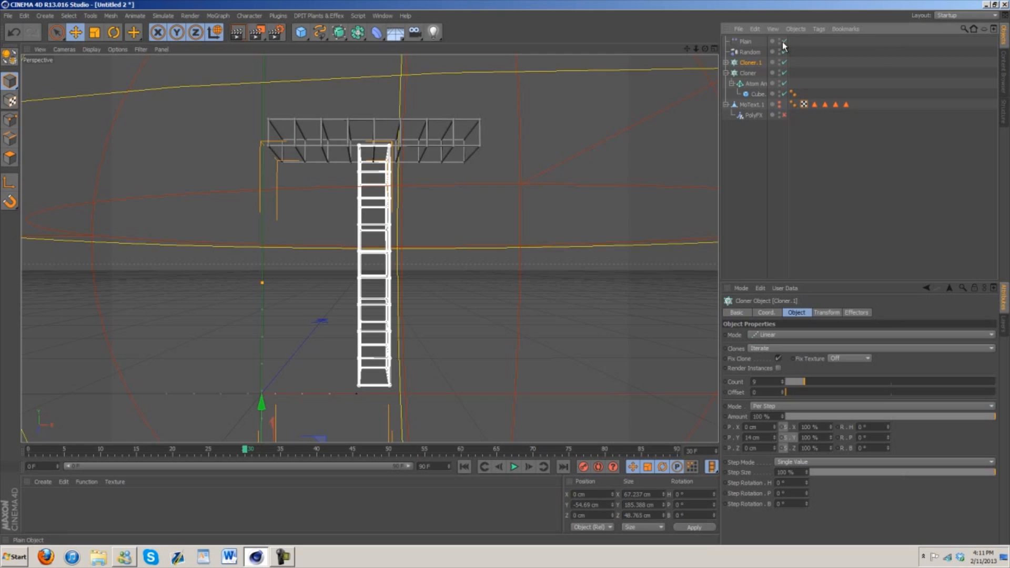
{"action": "left_click", "coordinate": [779, 104]}
{"action": "left_click", "coordinate": [784, 114]}
{"action": "left_click", "coordinate": [784, 115]}
{"action": "left_click", "coordinate": [783, 115]}
Select the Random and Plain effectors together and keyframe their starting position on frame 45
{"action": "left_click", "coordinate": [747, 52], "text": "shift"}
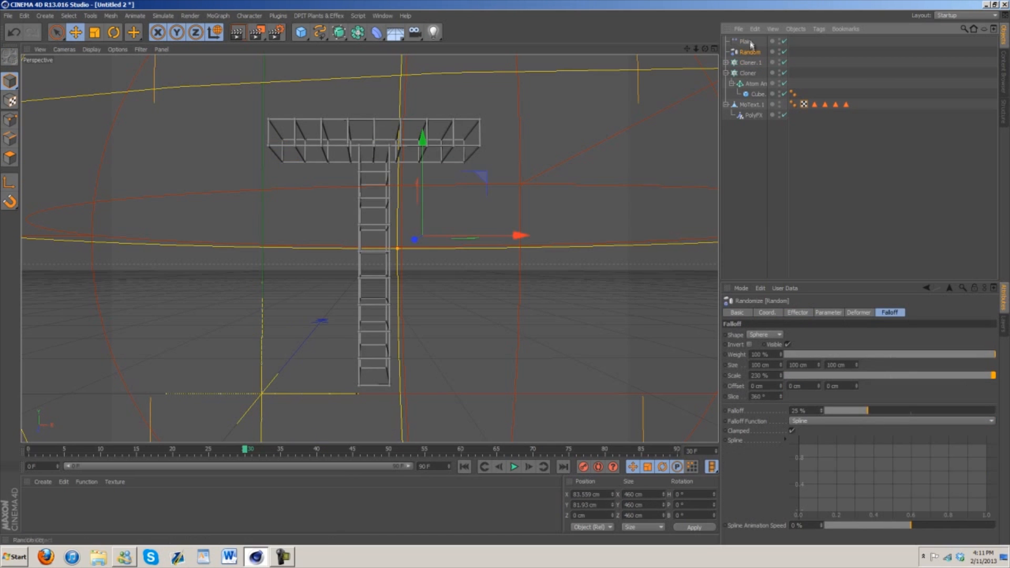
{"action": "left_click_drag", "start_coordinate": [243, 451], "coordinate": [352, 450]}
{"action": "key", "text": "o"}
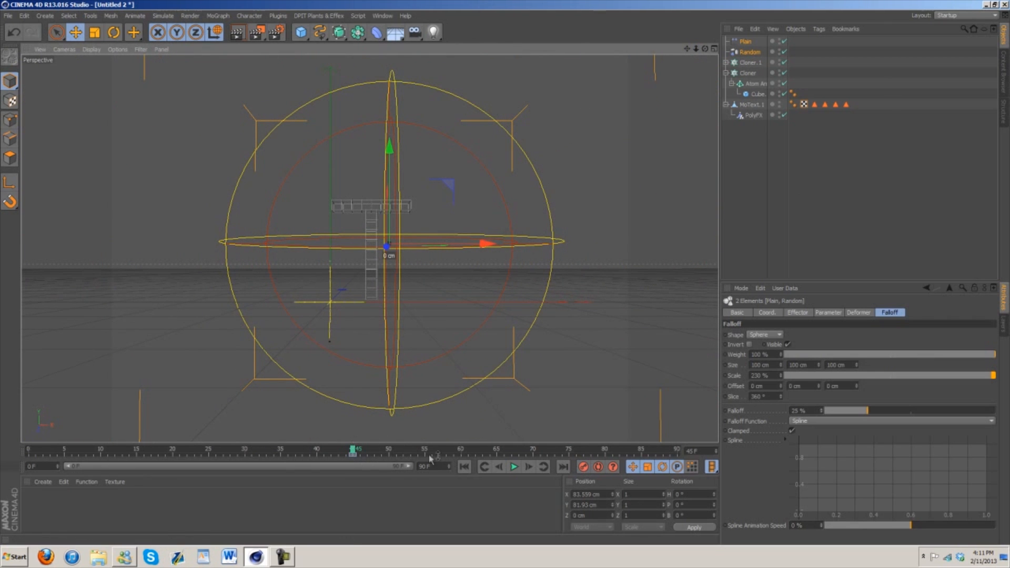
Move both effectors along X to about 378 cm, keyframe them on frame 55, and play back the fragment reveal
{"action": "left_click_drag", "start_coordinate": [349, 453], "coordinate": [403, 451]}
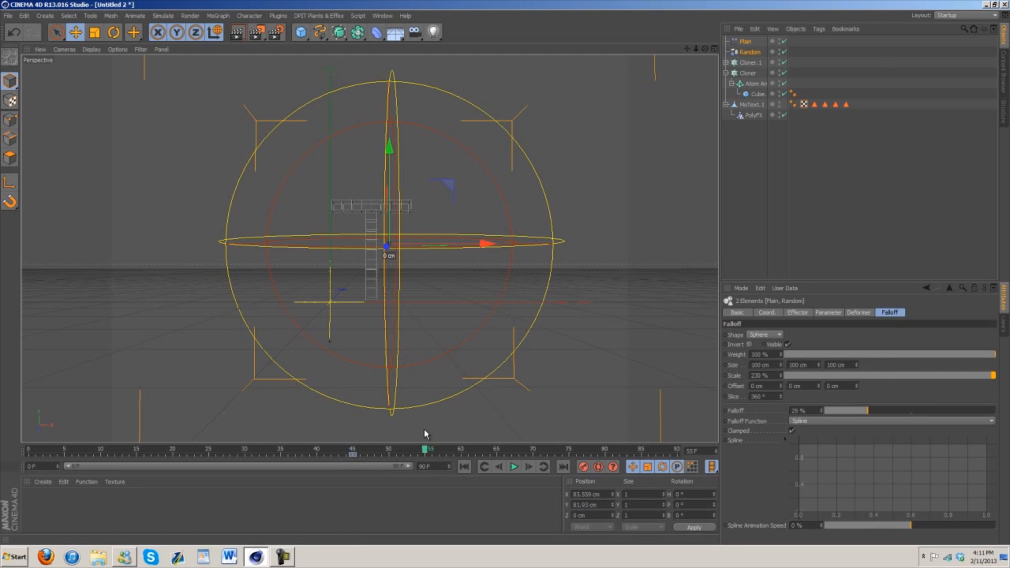
{"action": "left_click_drag", "start_coordinate": [483, 254], "coordinate": [692, 255]}
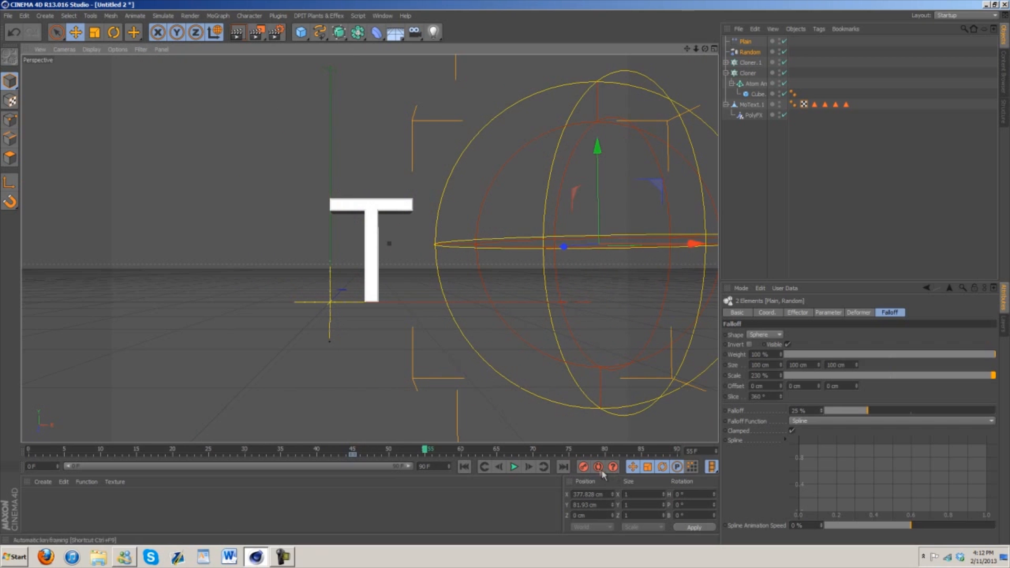
{"action": "left_click", "coordinate": [583, 466]}
{"action": "left_click_drag", "start_coordinate": [426, 453], "coordinate": [220, 456]}
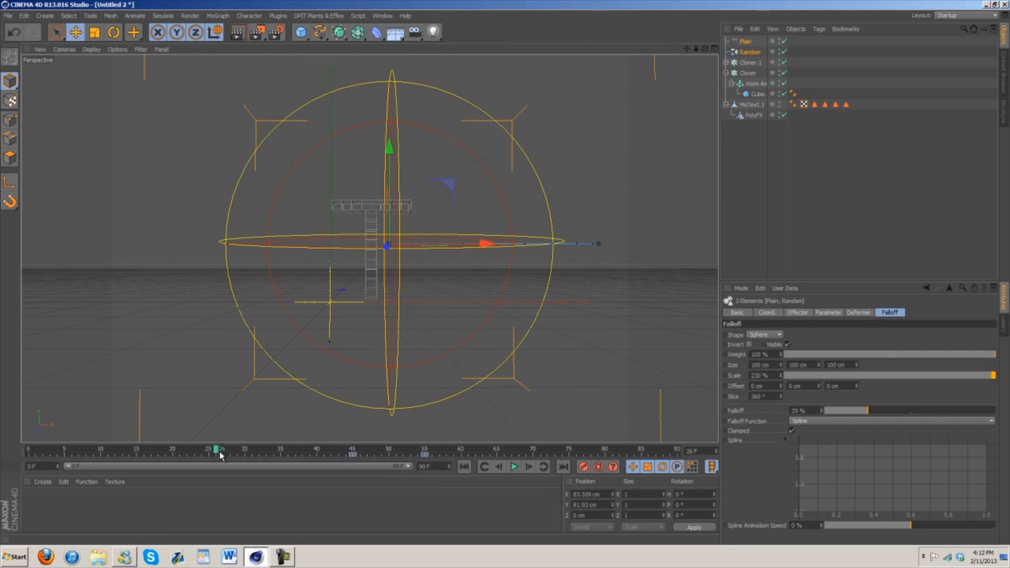
{"action": "left_click", "coordinate": [513, 467]}
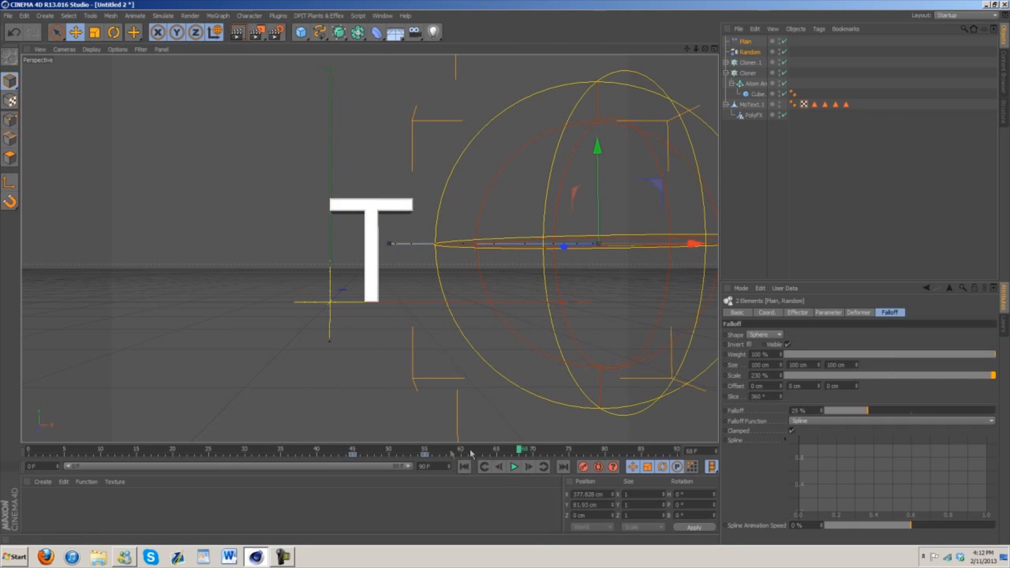
Shift the effectors' end keyframes to frame 65 and play back the slower reveal of the solid T
{"action": "left_click", "coordinate": [424, 454]}
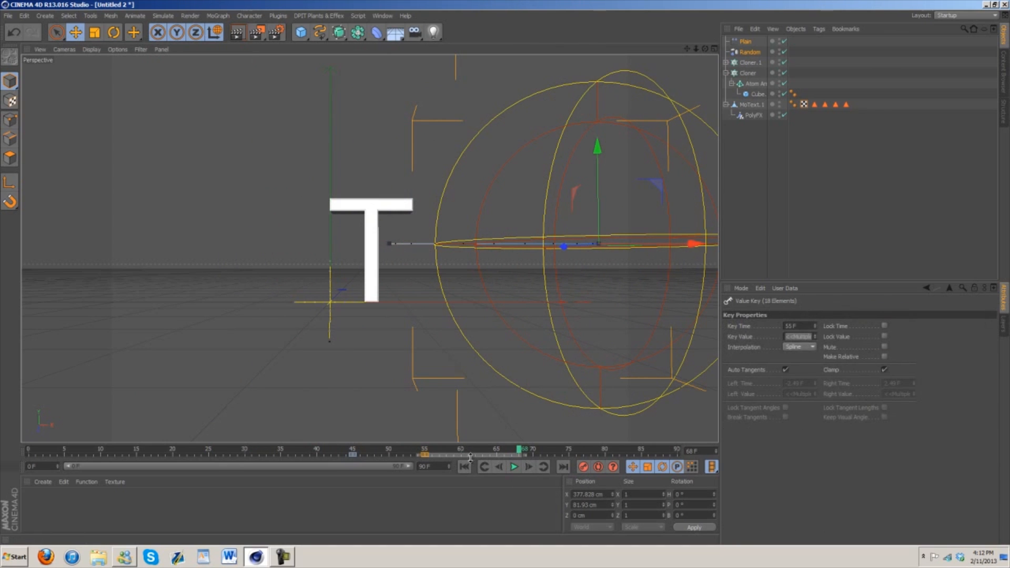
{"action": "left_click_drag", "start_coordinate": [473, 458], "coordinate": [302, 451]}
{"action": "left_click", "coordinate": [514, 467]}
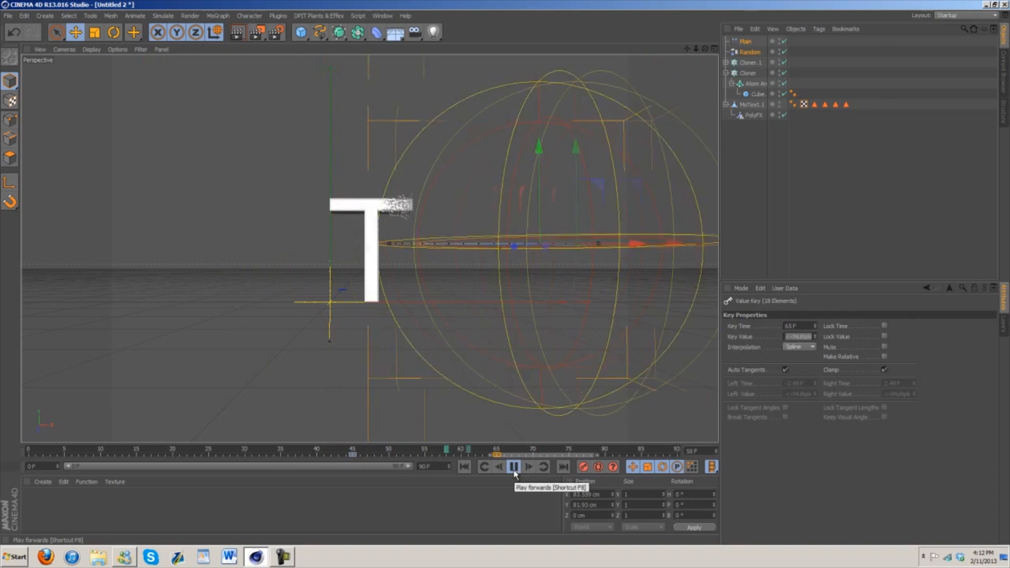
{"action": "left_click", "coordinate": [514, 470]}
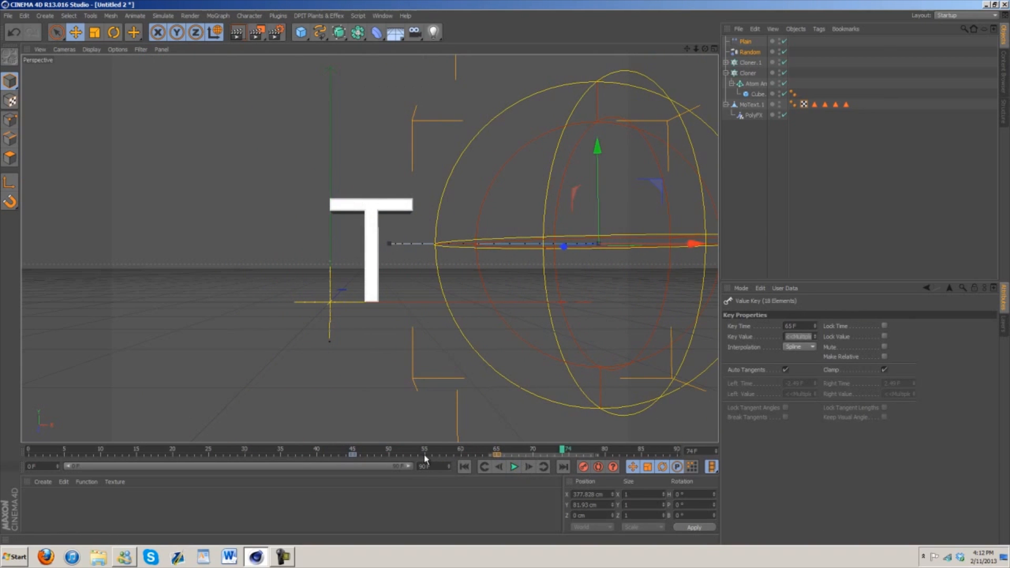
{"action": "left_click_drag", "start_coordinate": [561, 450], "coordinate": [332, 450]}
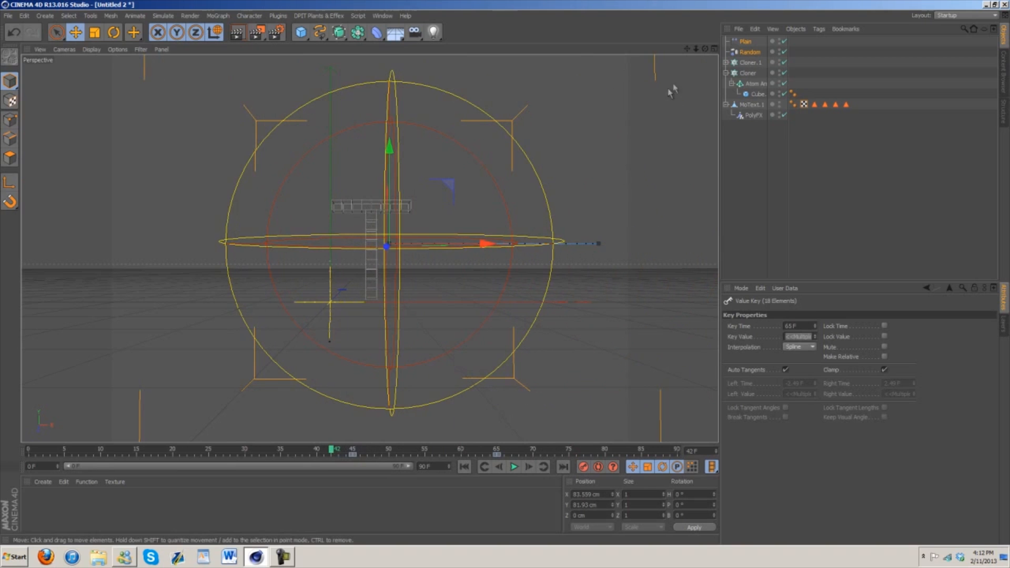